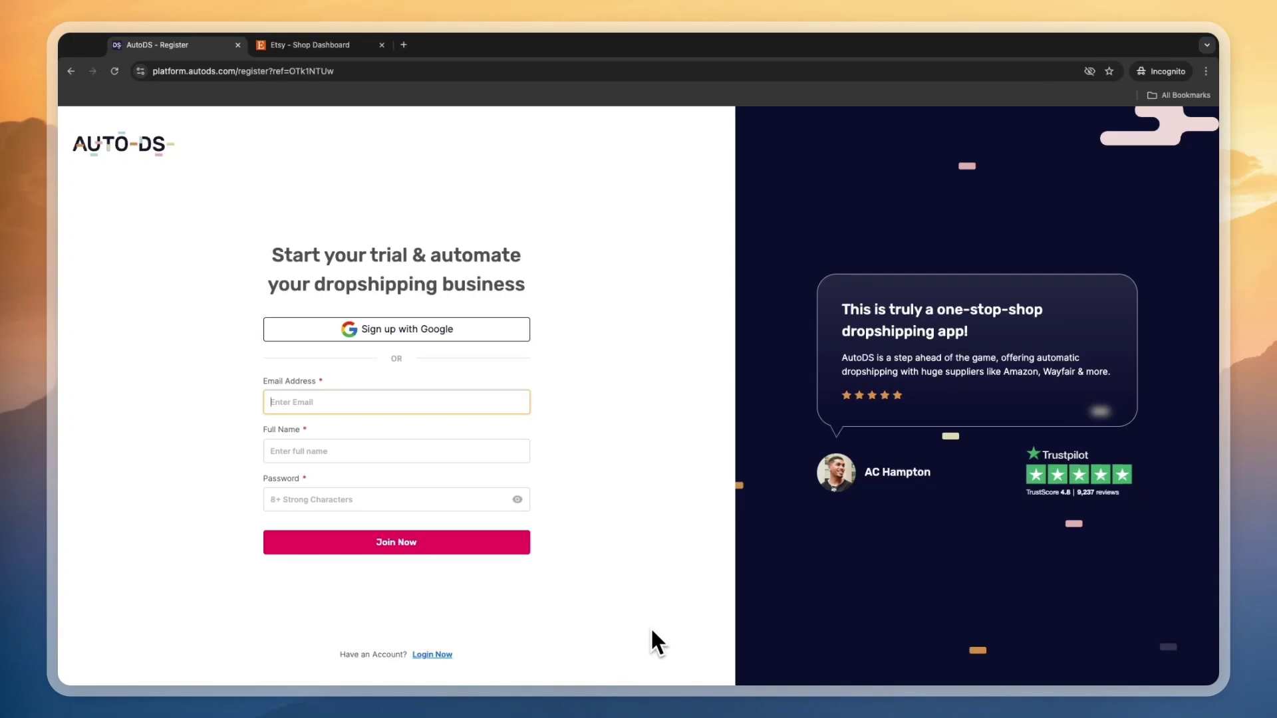
Switch to the Etsy Shop Manager dashboard tab
key(ctrl+Tab)
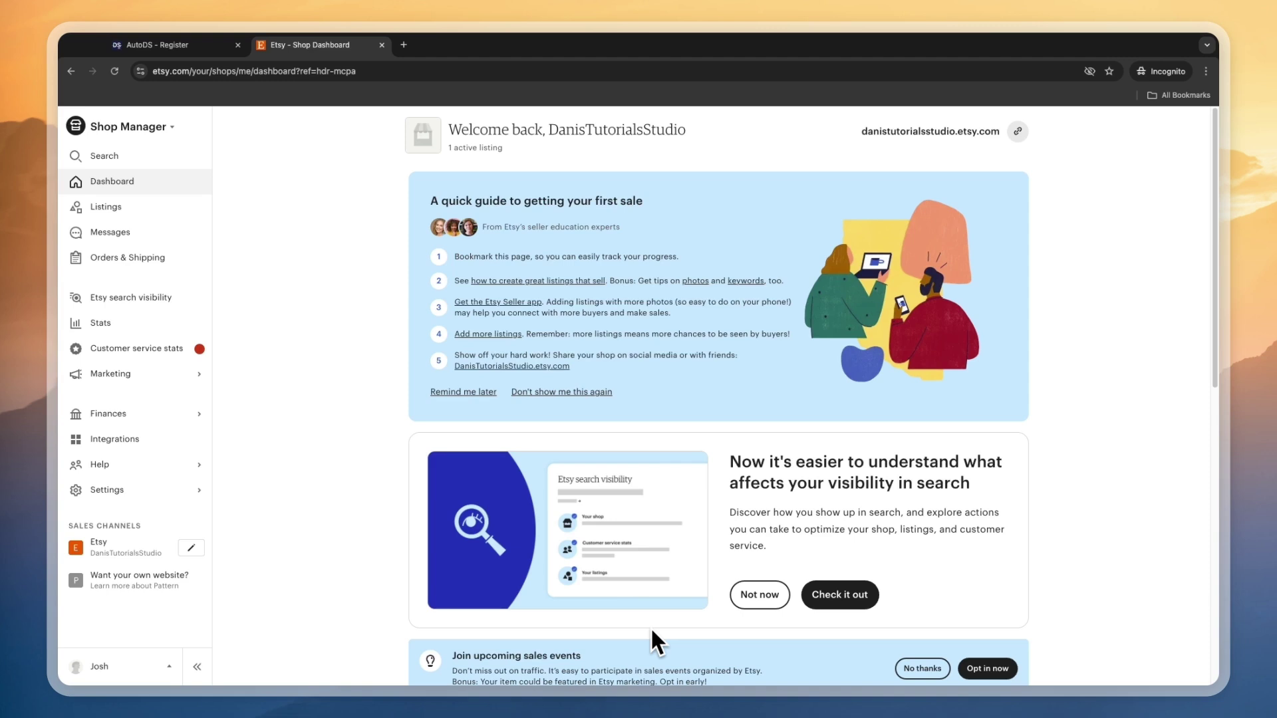
Go back to the AutoDS Register tab showing the selling-channel choice
key(ctrl+shift+Tab)
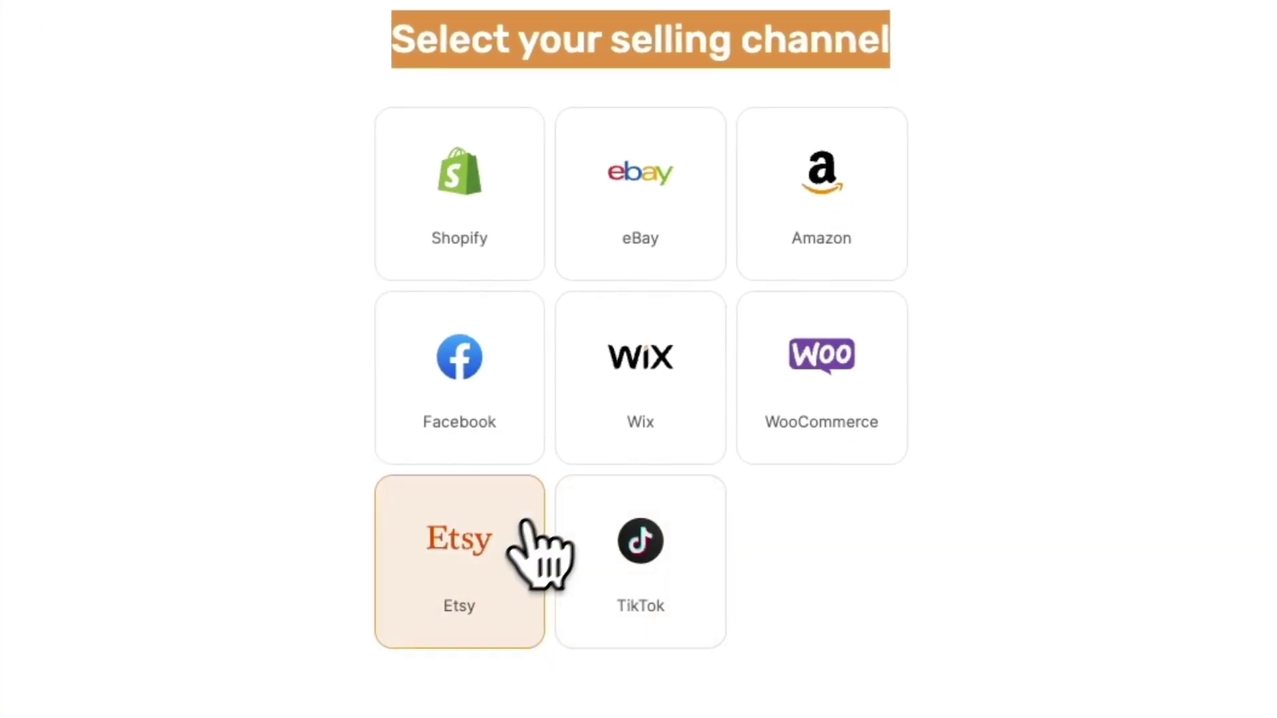
Select Etsy as the selling channel, browse the larger packages, and switch to monthly pricing
click(477, 491)
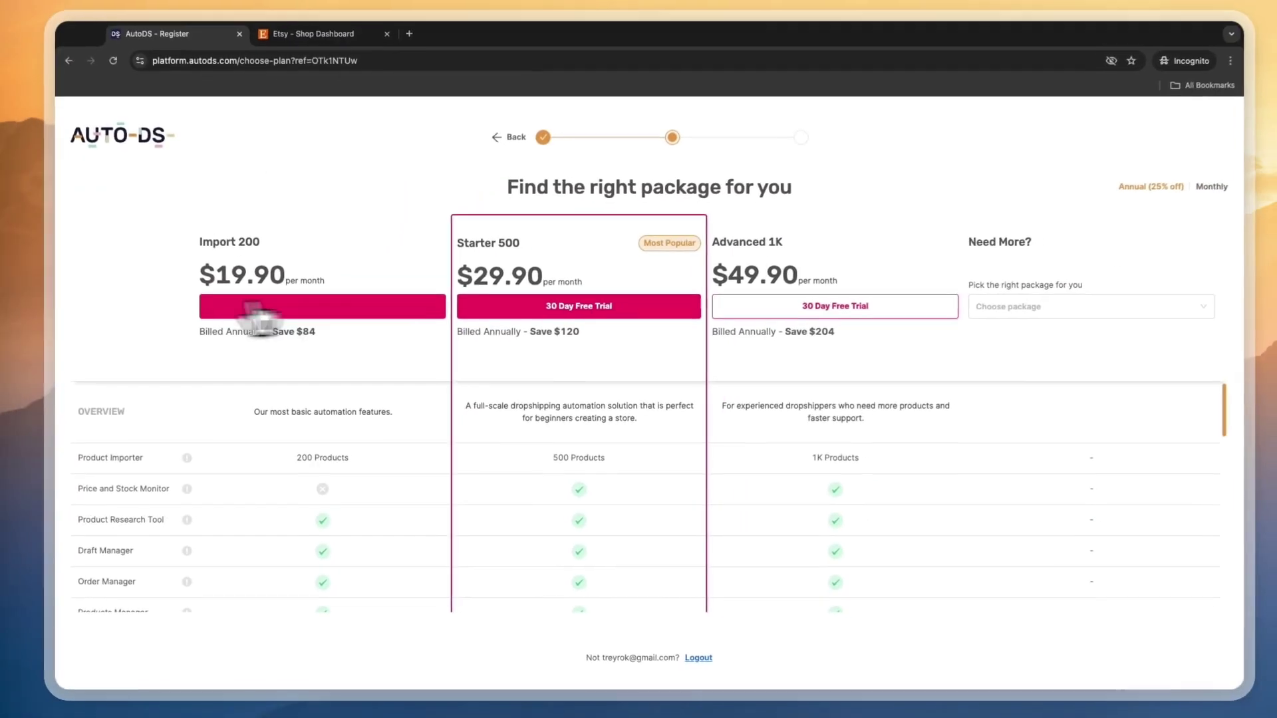
scroll(562, 499, down, 3)
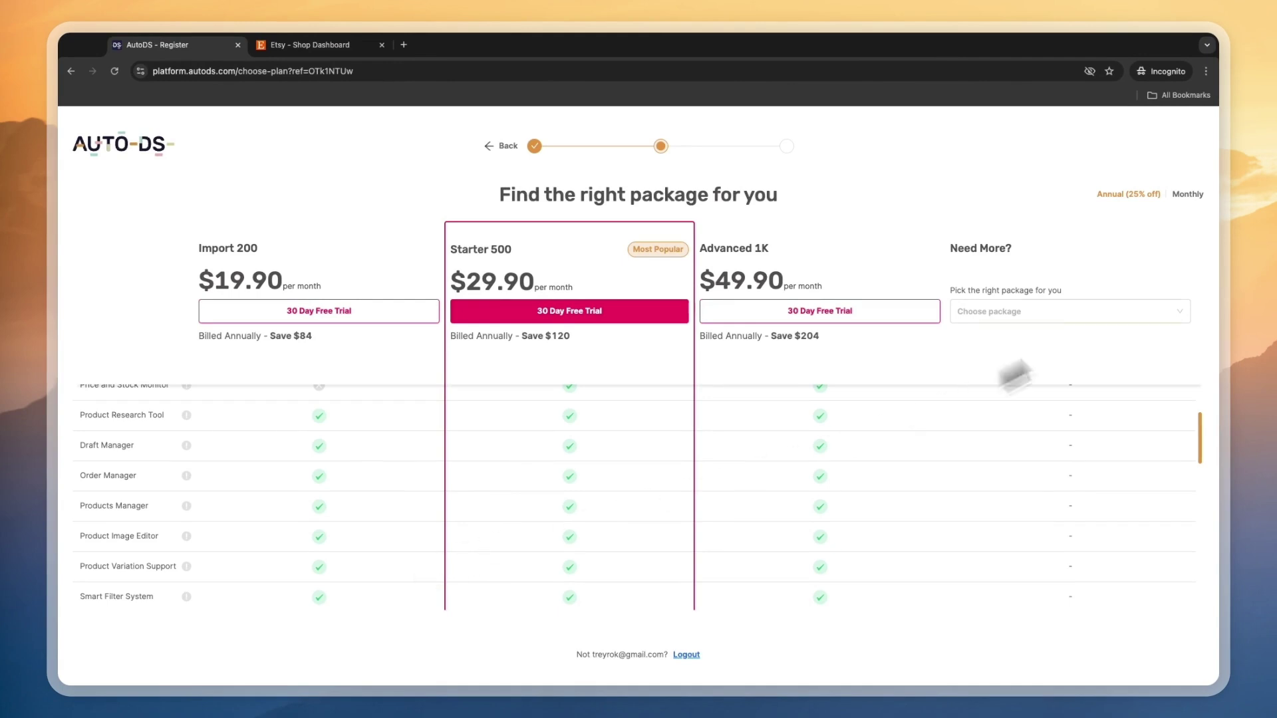
click(1038, 311)
click(1004, 434)
scroll(891, 446, up, 3)
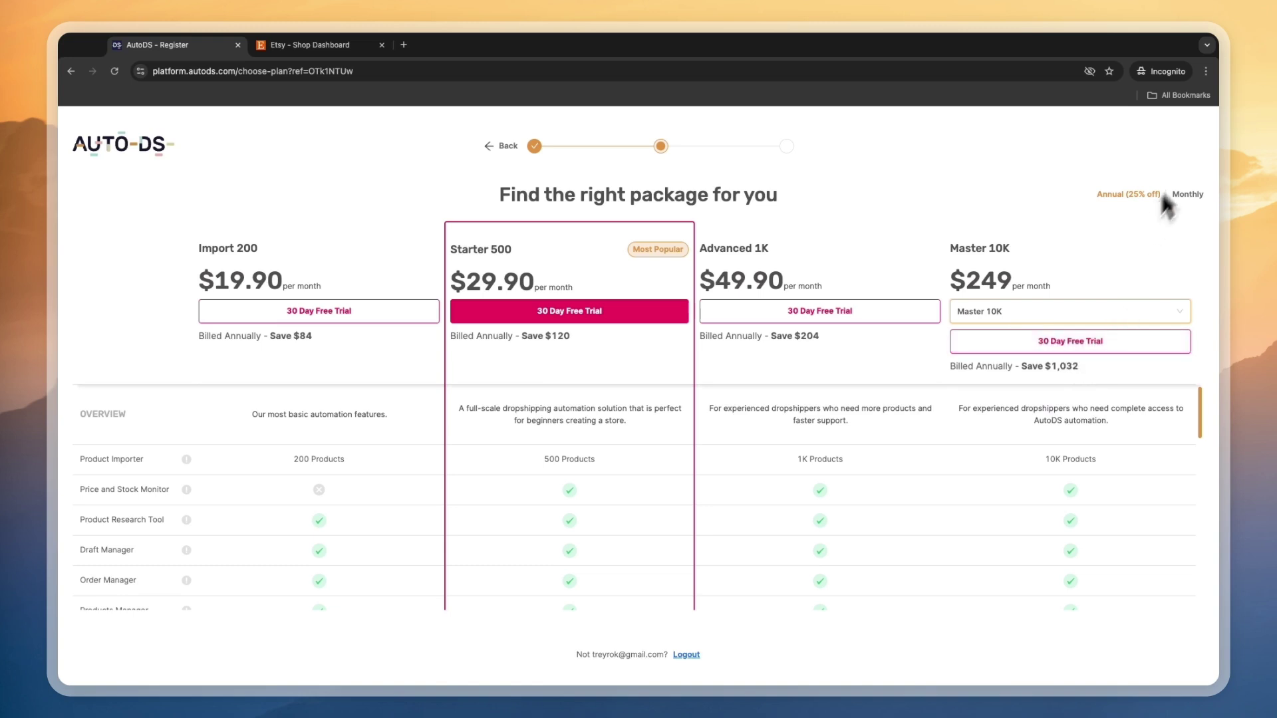
click(1180, 195)
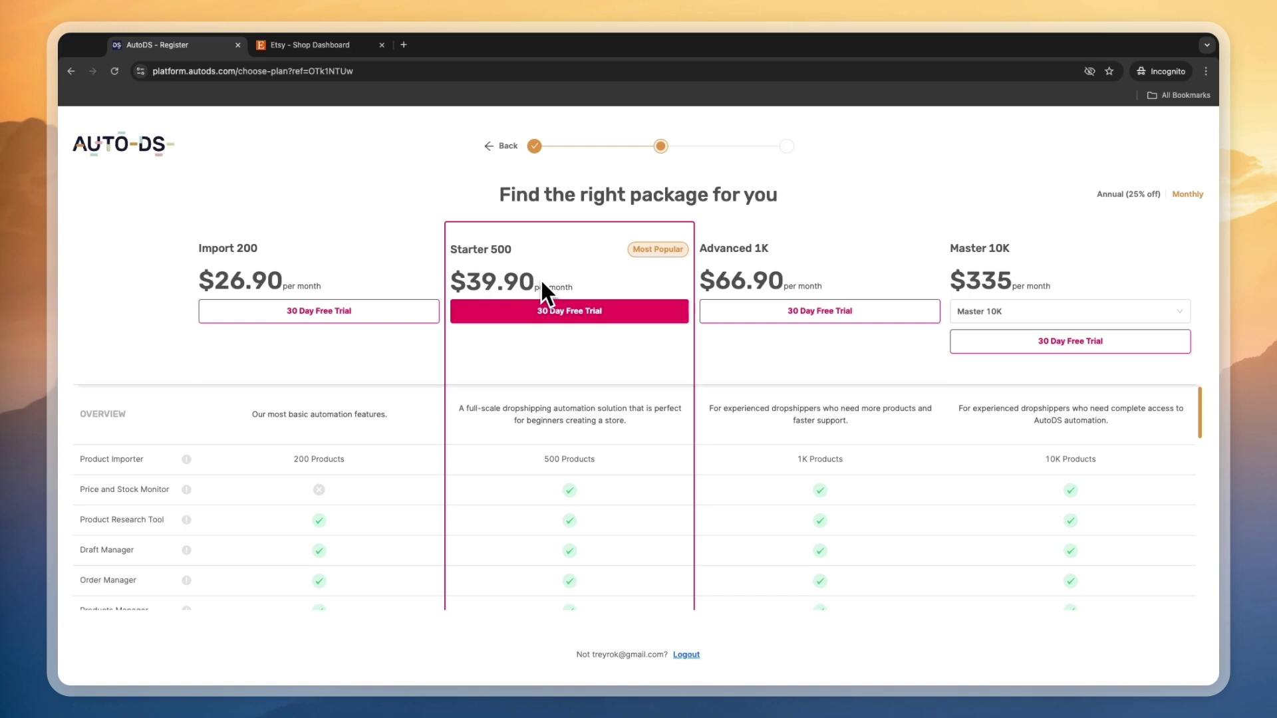
Review the Starter 500 plan's 500-product allowance and start its 30-day free trial
drag(514, 253, 451, 251)
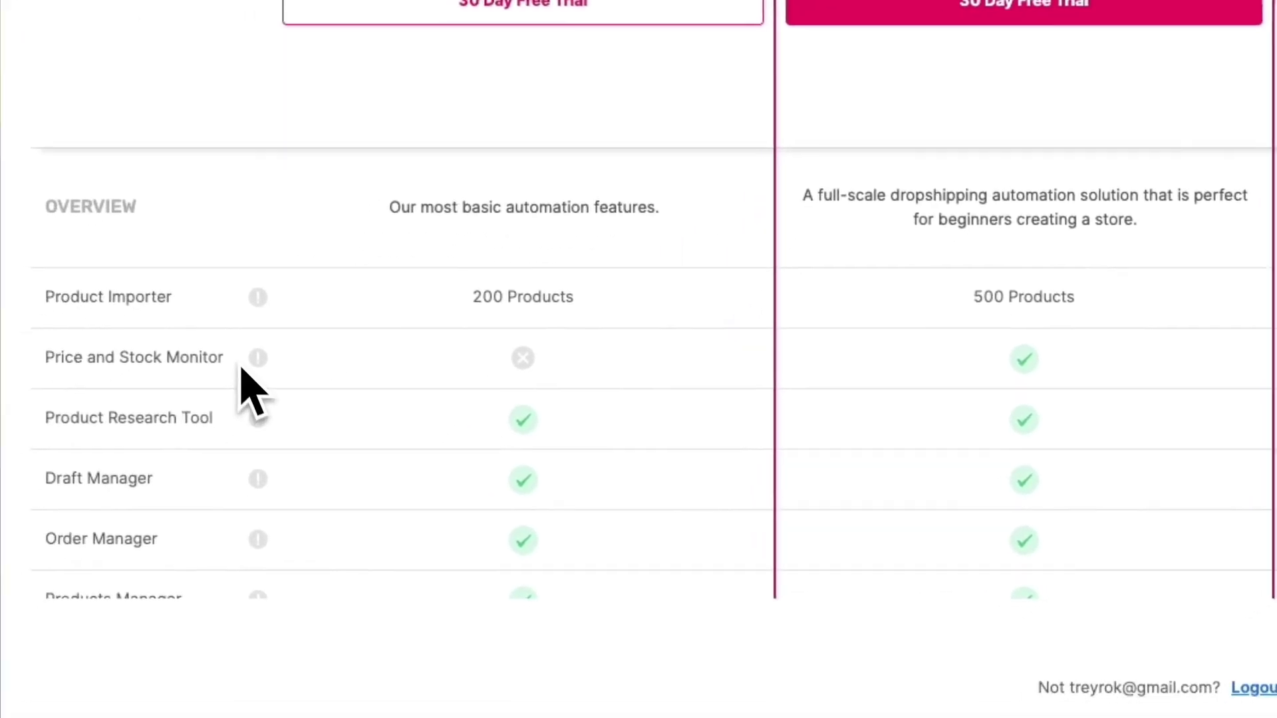
drag(0, 504, 0, 505)
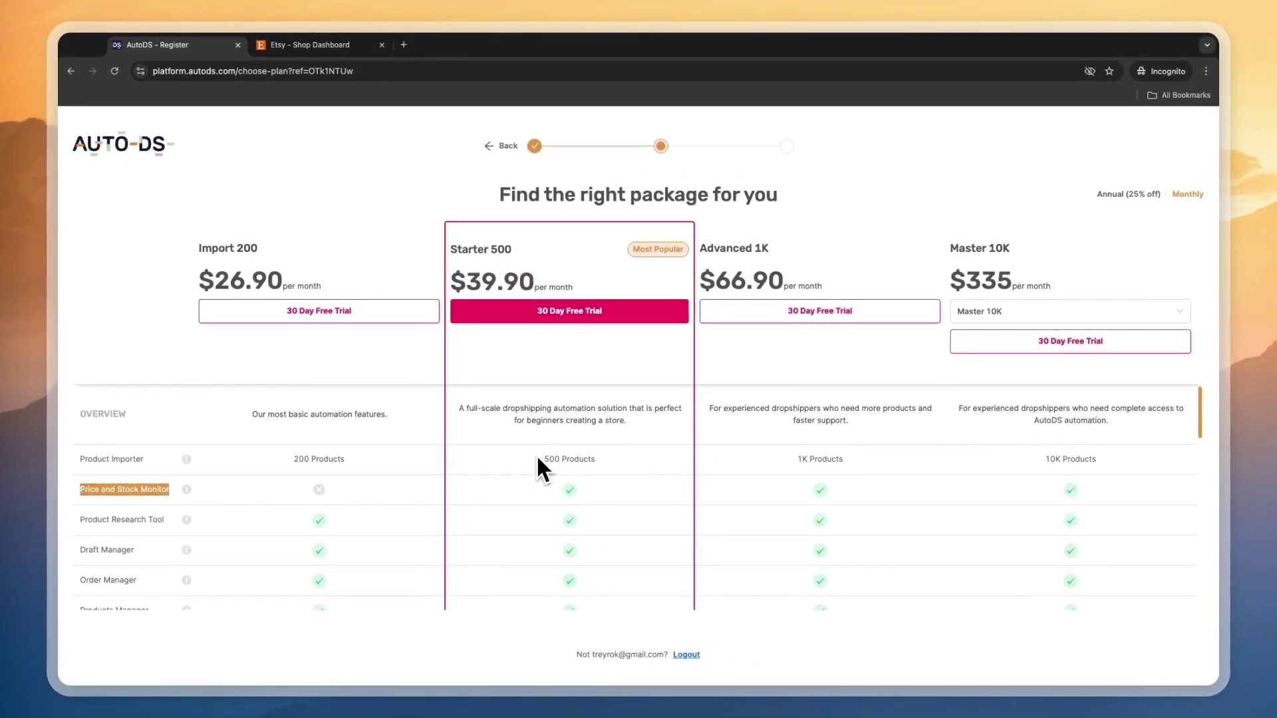
drag(537, 455, 597, 460)
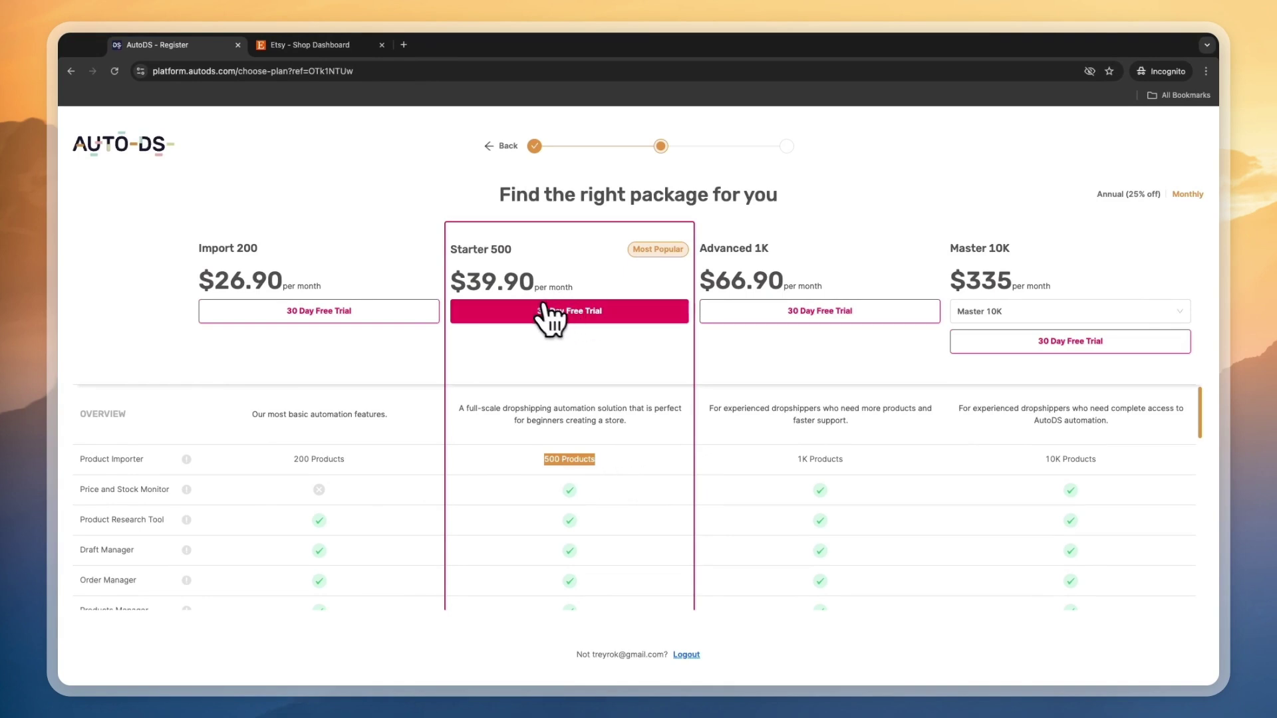
click(573, 312)
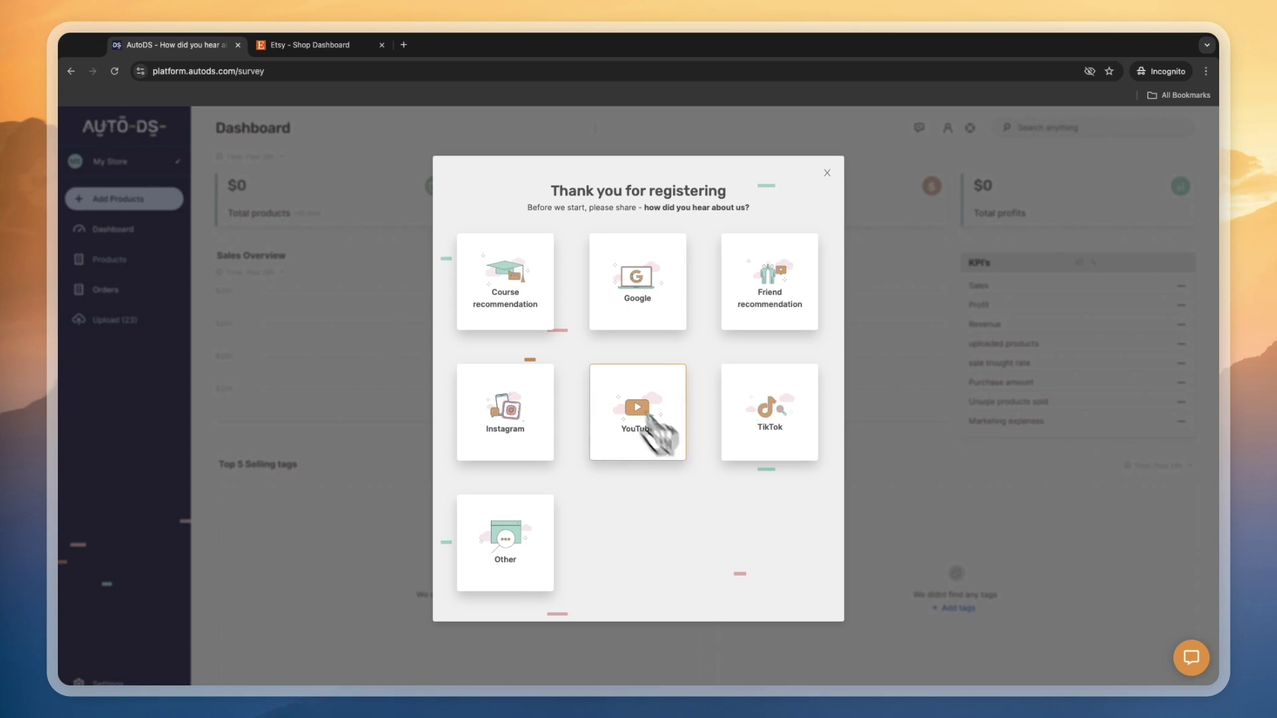
Dismiss the welcome survey and go to Add Store to set up an Etsy store
click(827, 173)
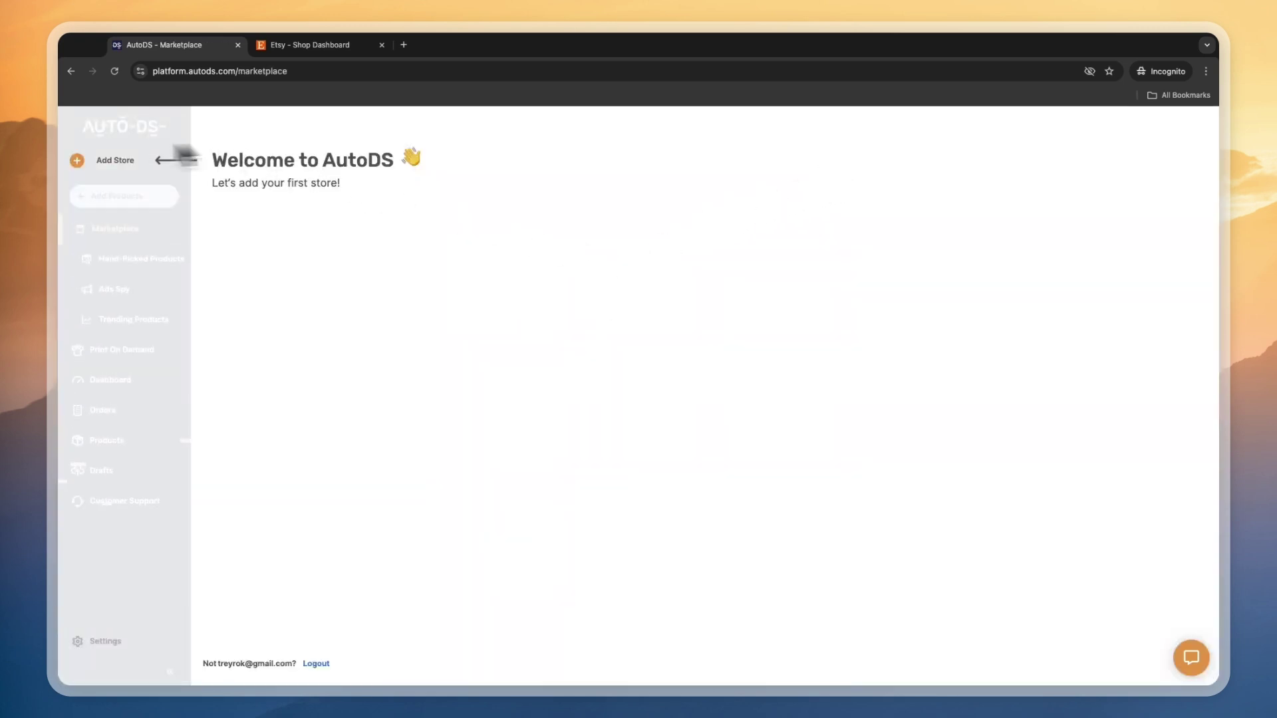
click(115, 159)
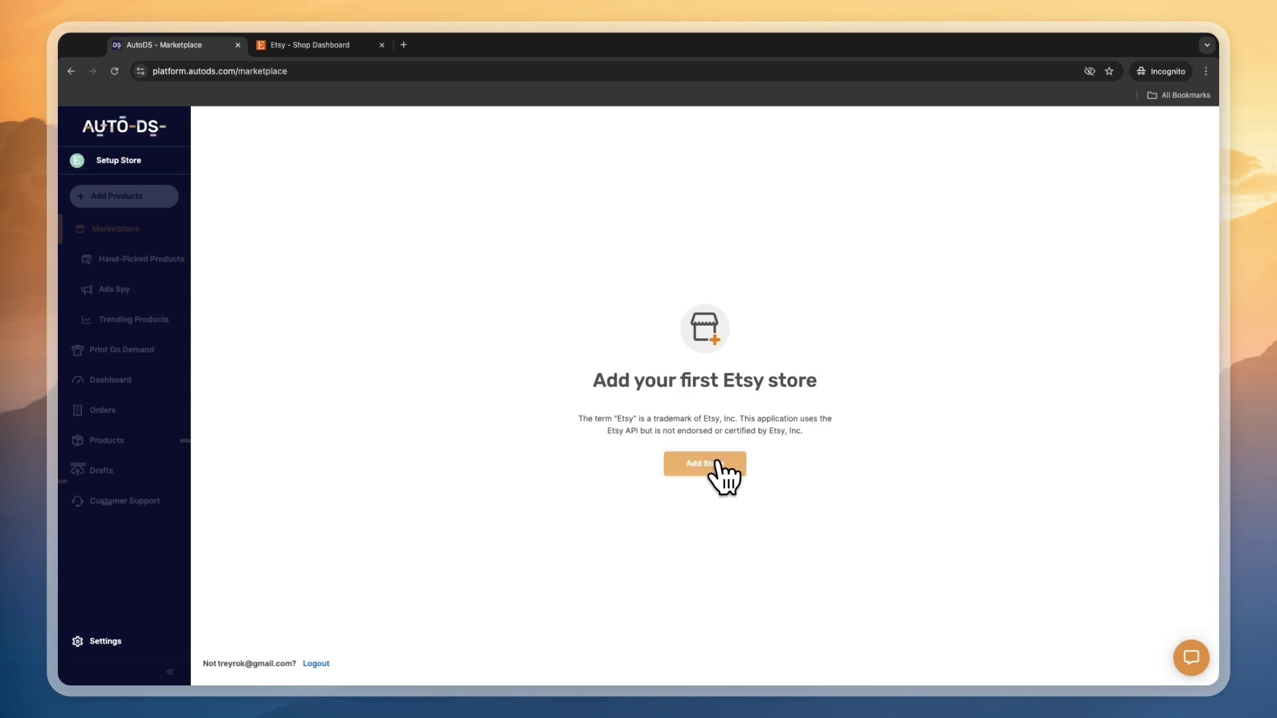
On Etsy's authorization page, grant the Seller Pro app access to the DanisTutorialsStudio shop
click(296, 46)
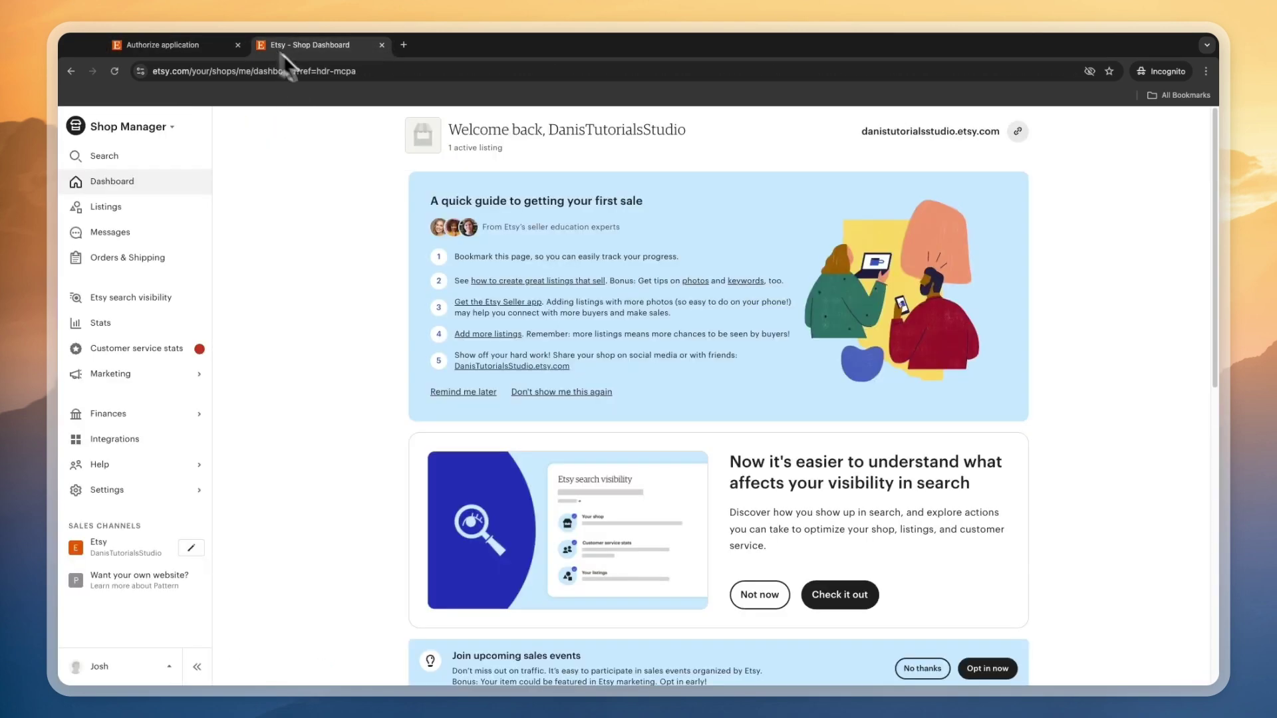
click(181, 56)
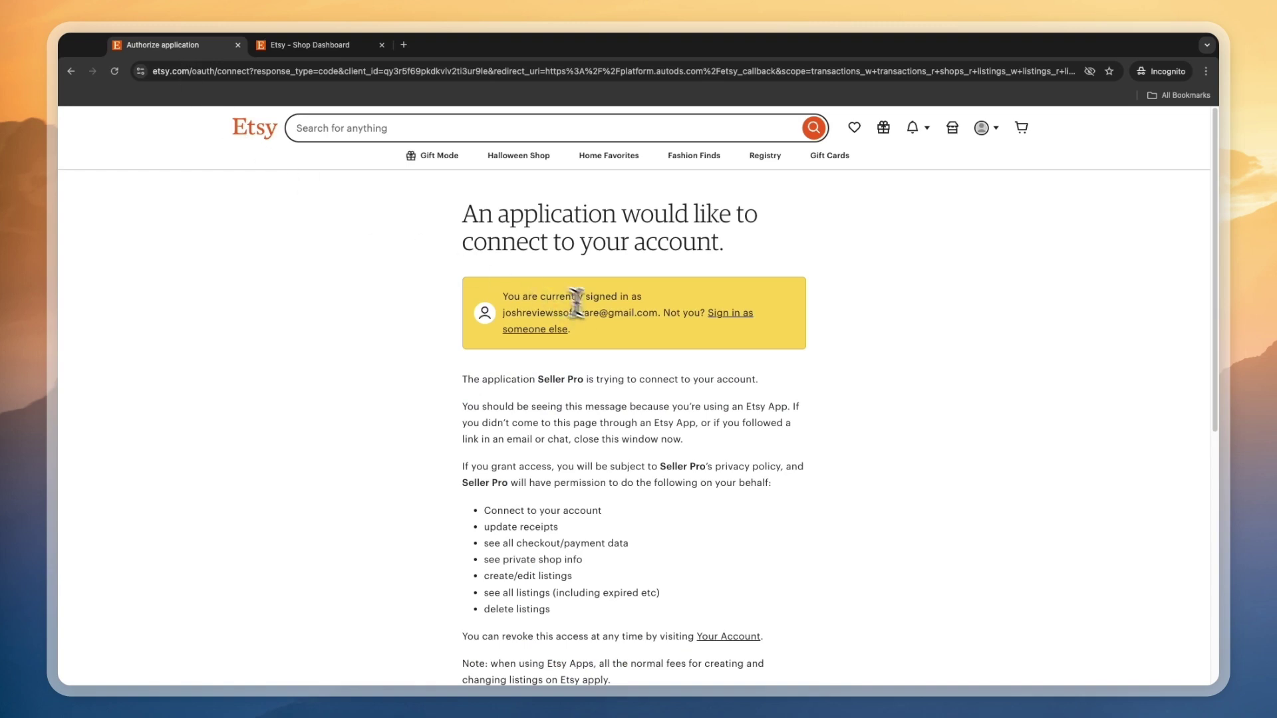
drag(463, 214, 640, 237)
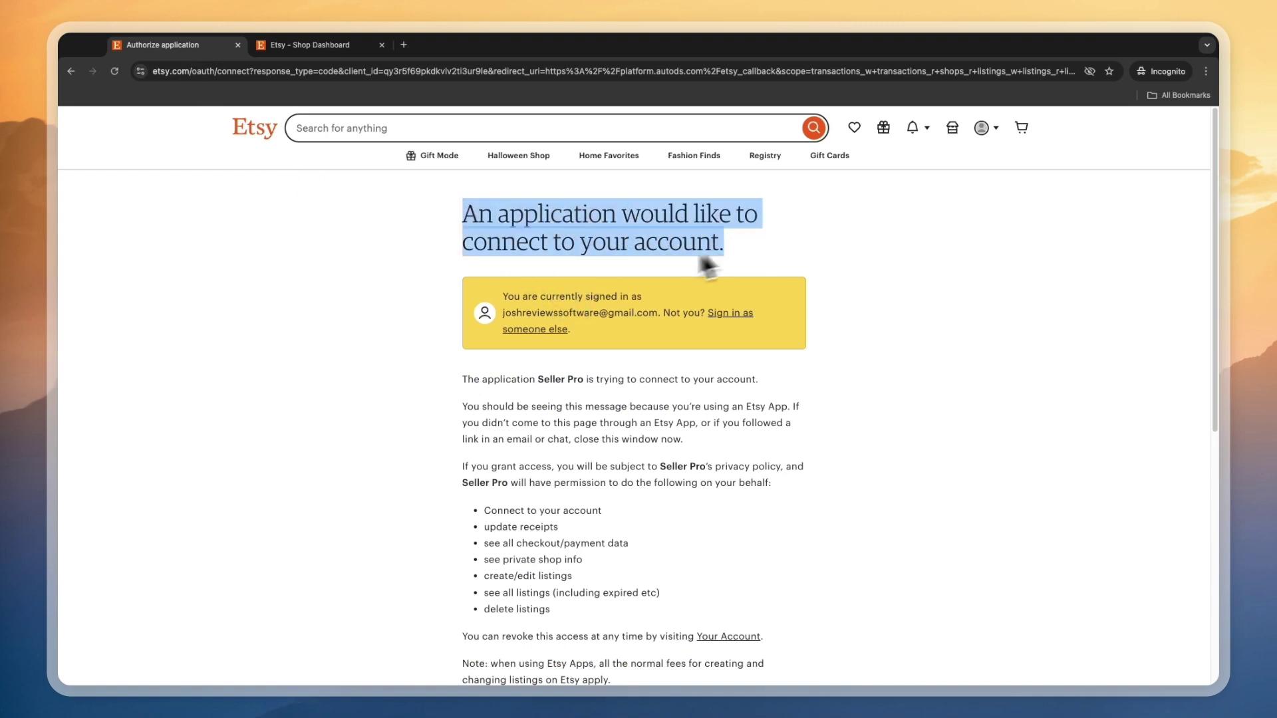
click(637, 260)
scroll(625, 279, down, 5)
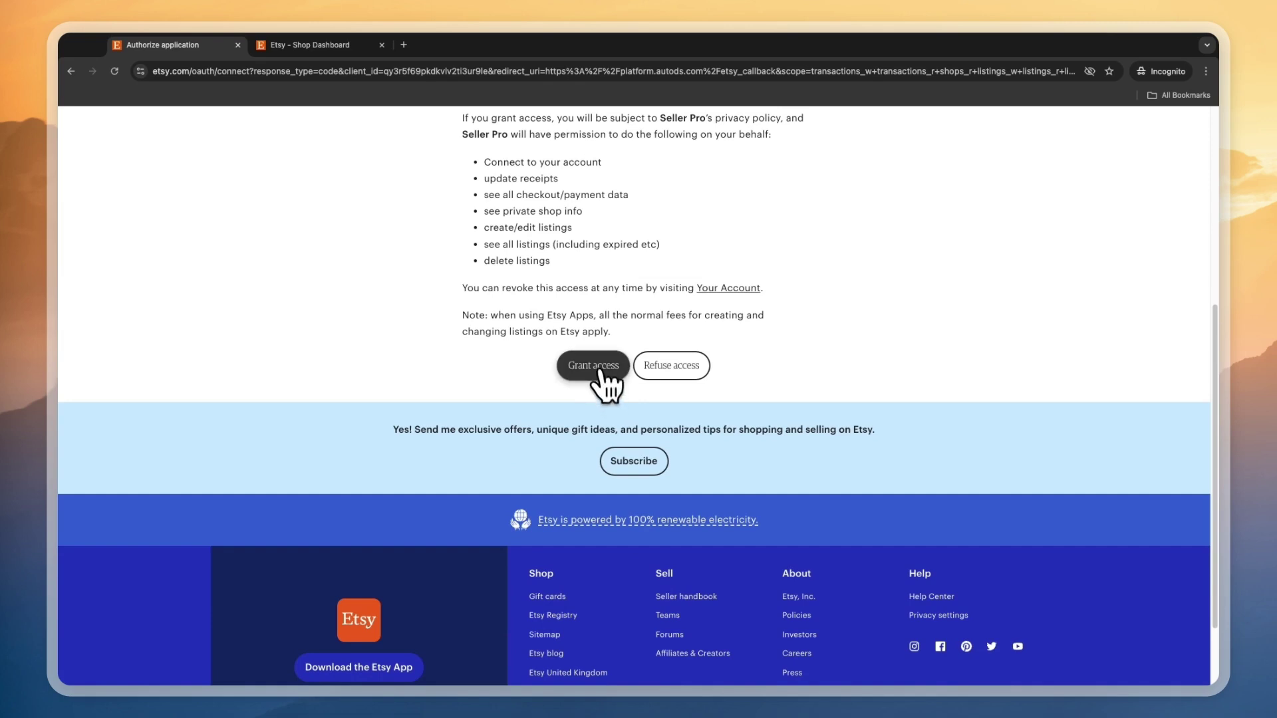
click(601, 370)
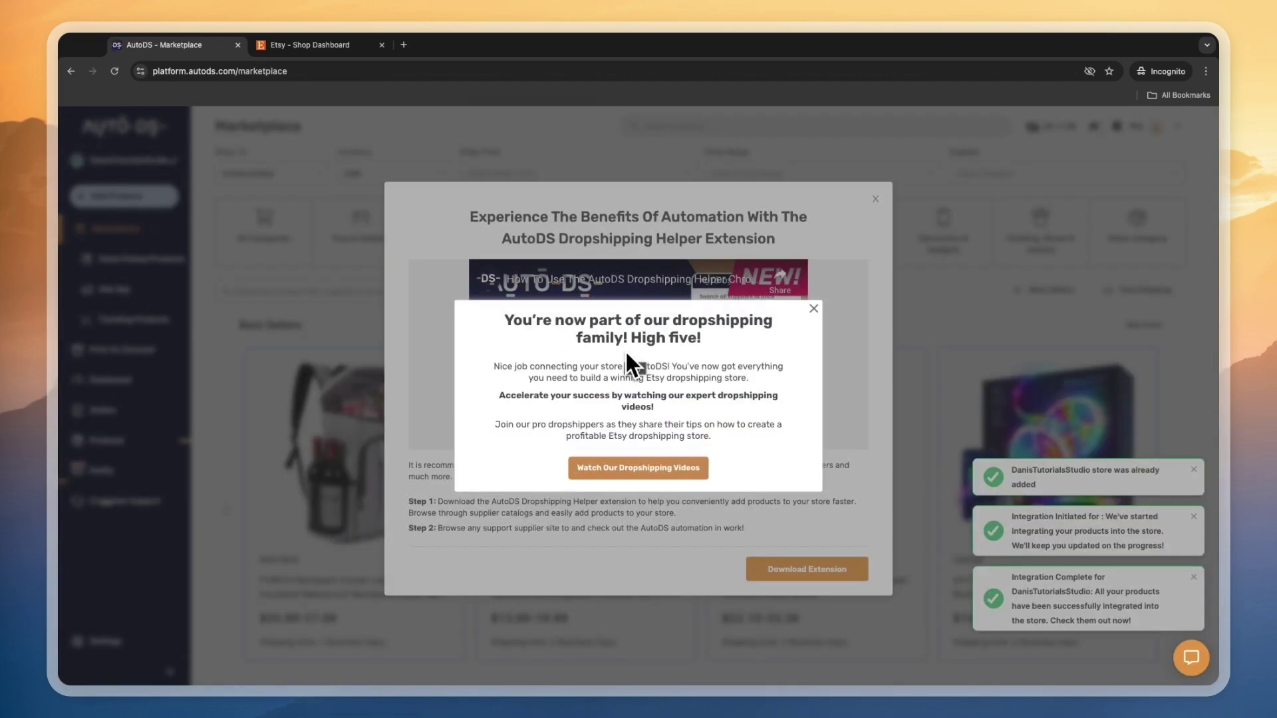
Close the welcome and extension popups, then open the Dragon Ball Goku Vegeta figure from New Arrivals
click(814, 308)
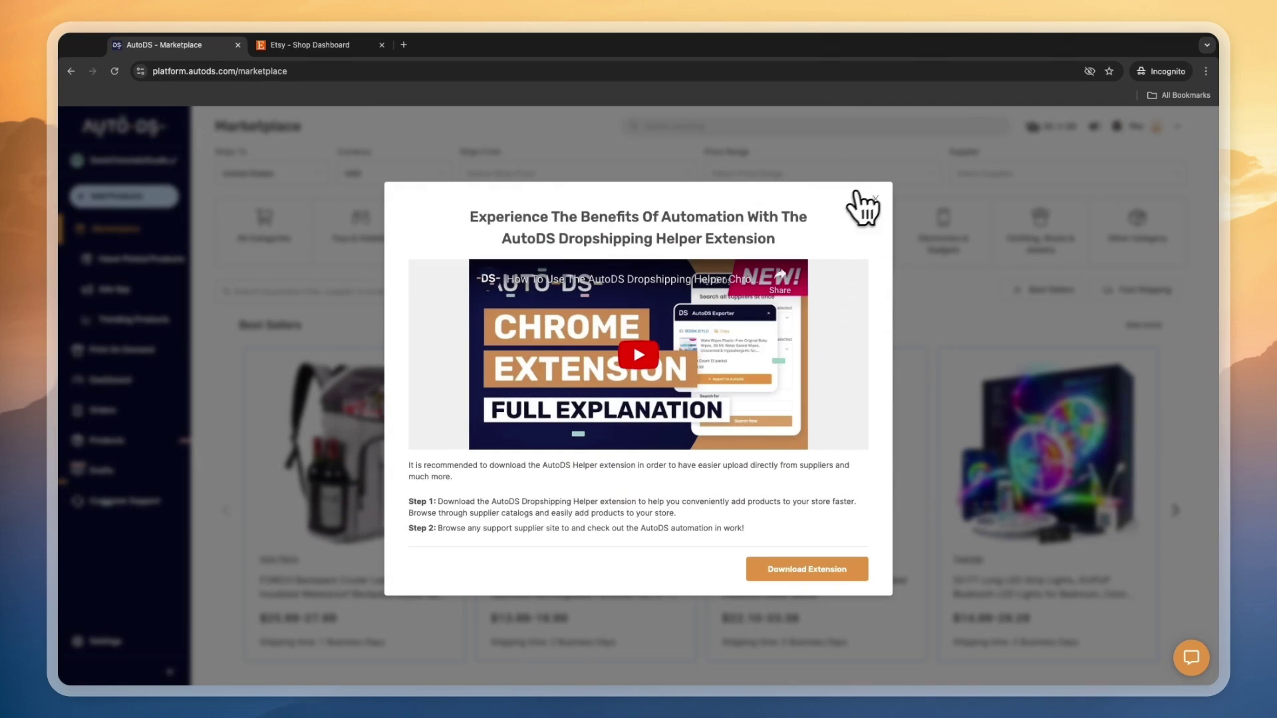
click(877, 197)
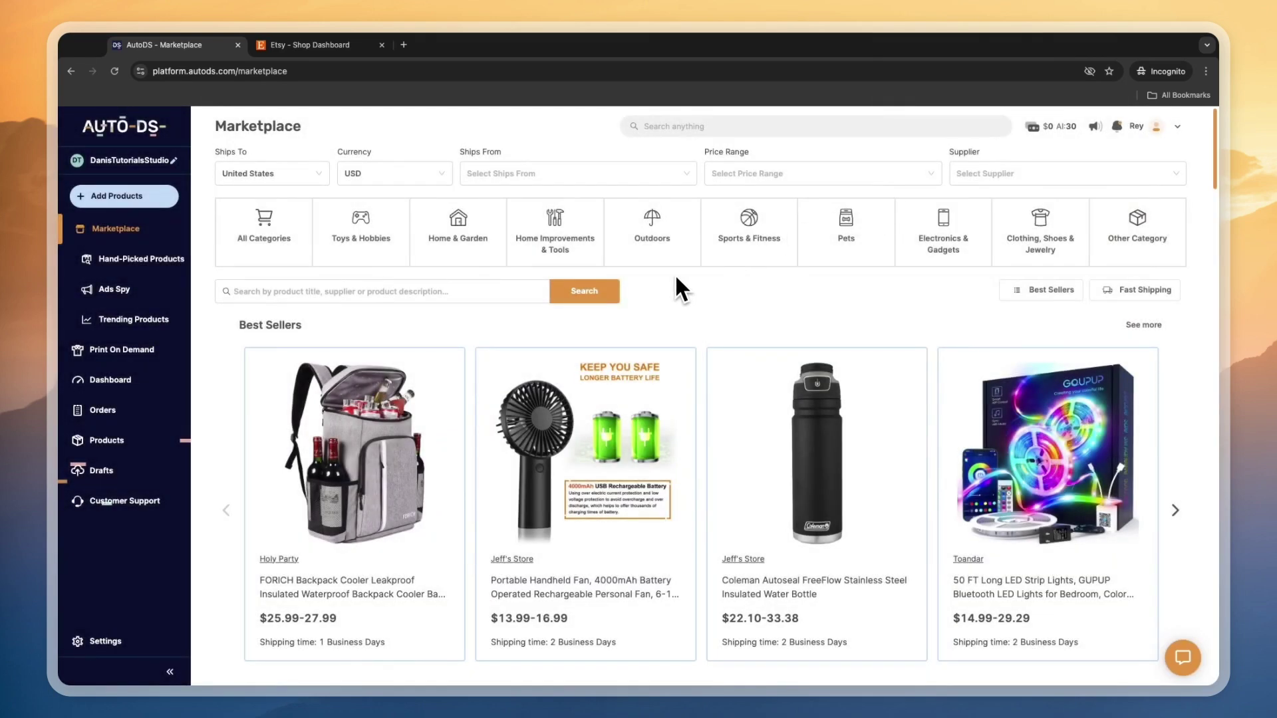
scroll(674, 282, down, 2)
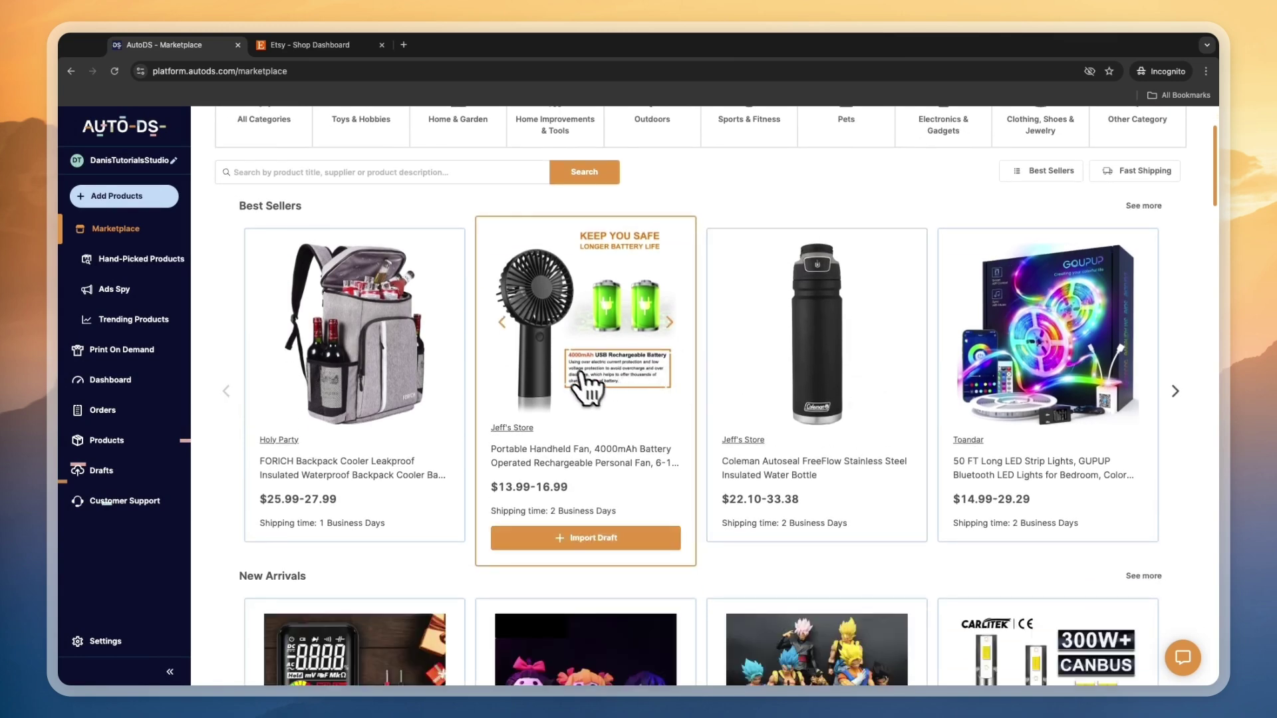
scroll(577, 383, down, 1)
scroll(565, 372, down, 3)
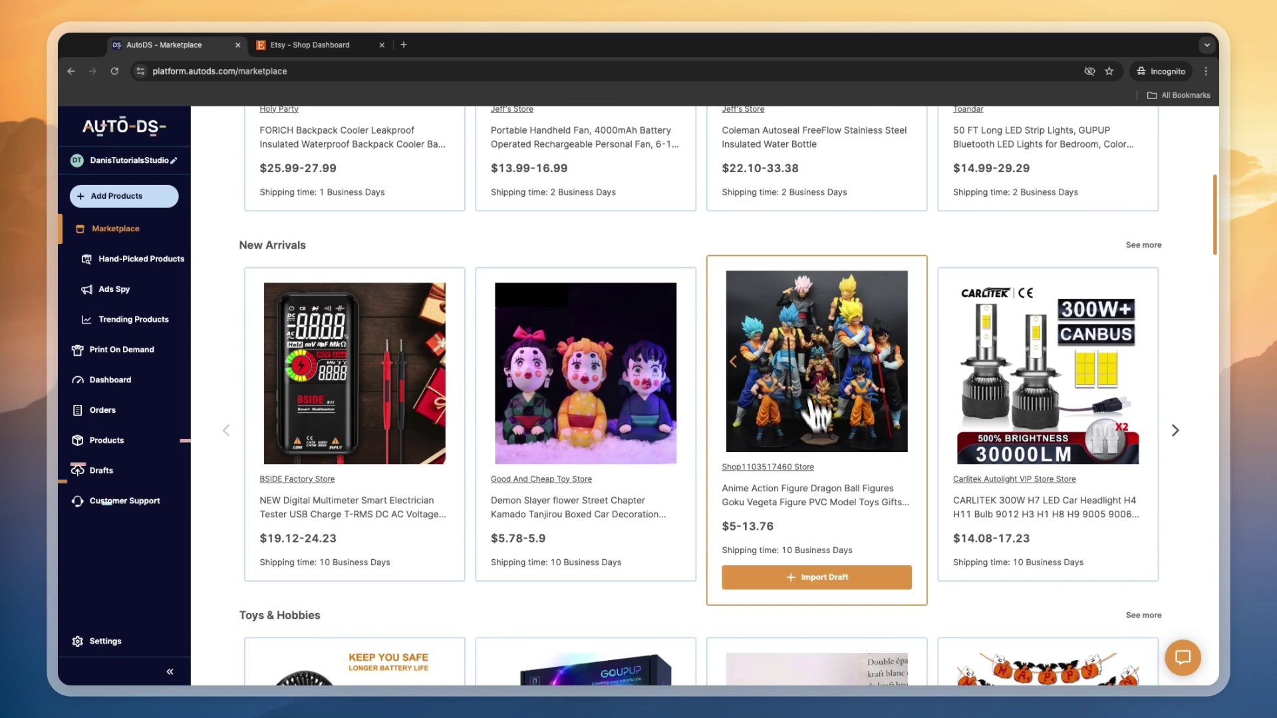
click(774, 463)
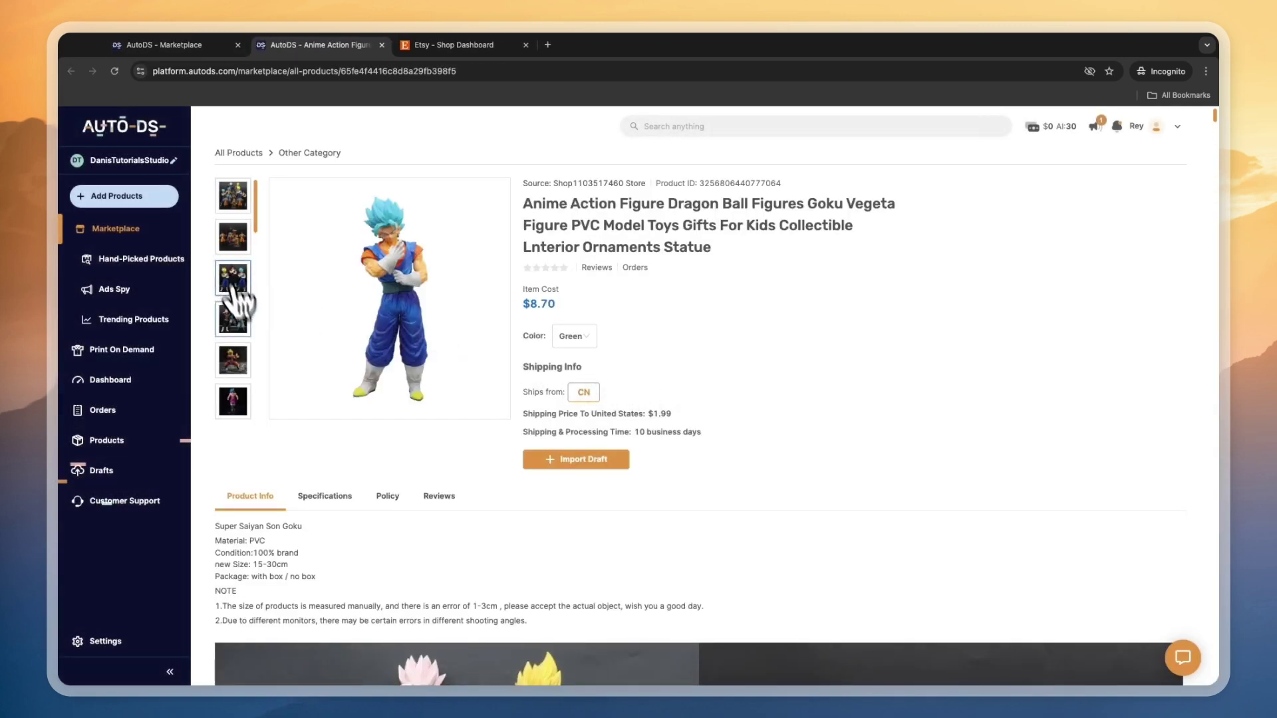
Look through the figure's photos, import it as a draft, and open the Drafts list
click(234, 277)
click(234, 319)
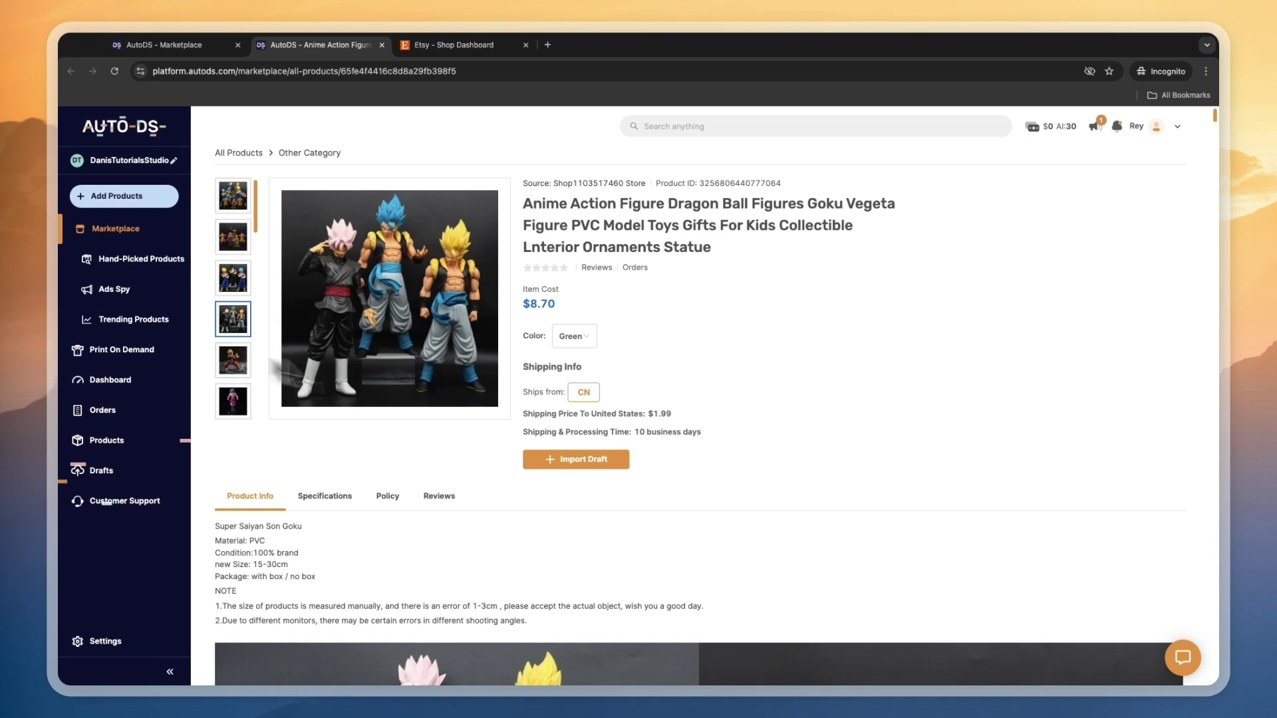
click(579, 459)
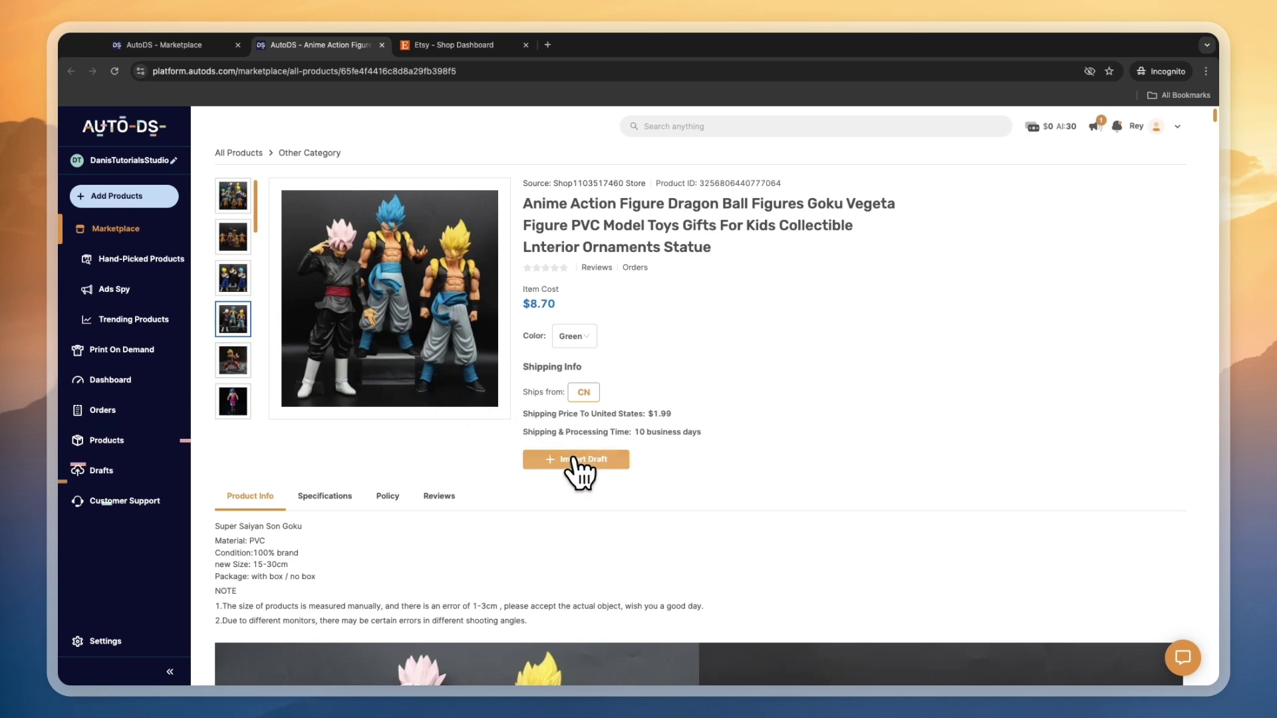
click(113, 472)
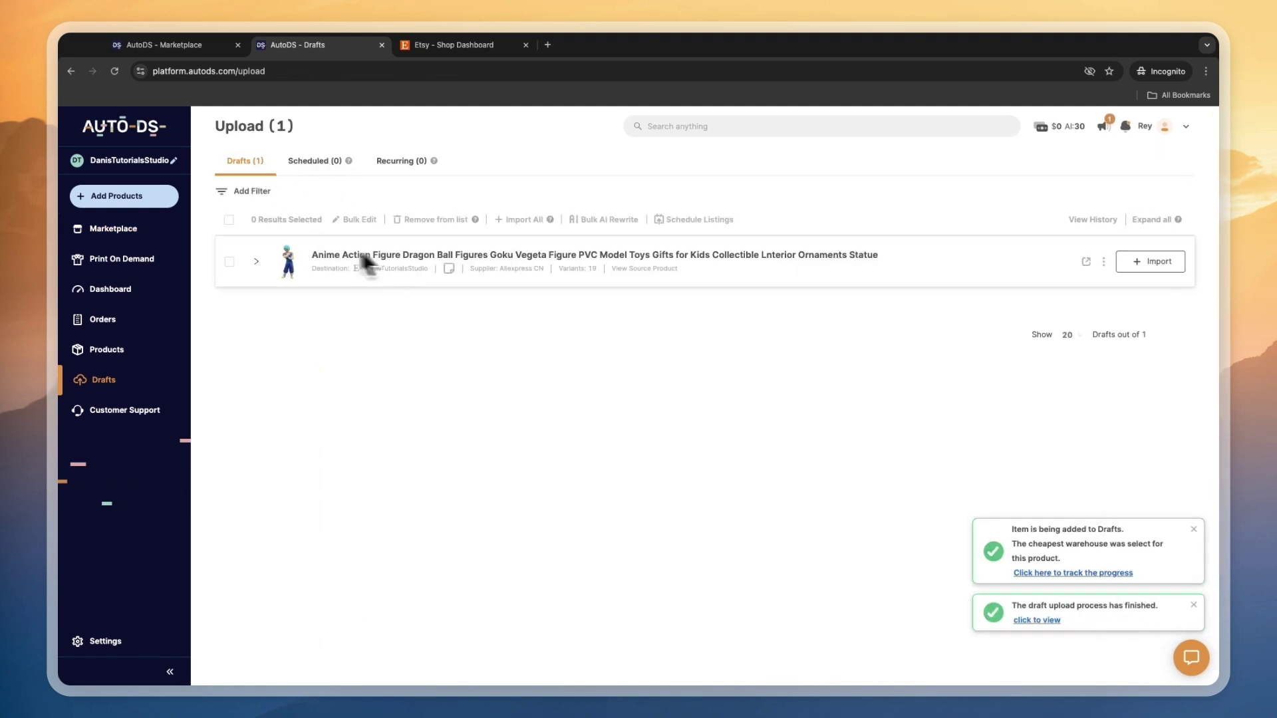
Expand the draft and use AI Write to rewrite its title and description together
click(254, 261)
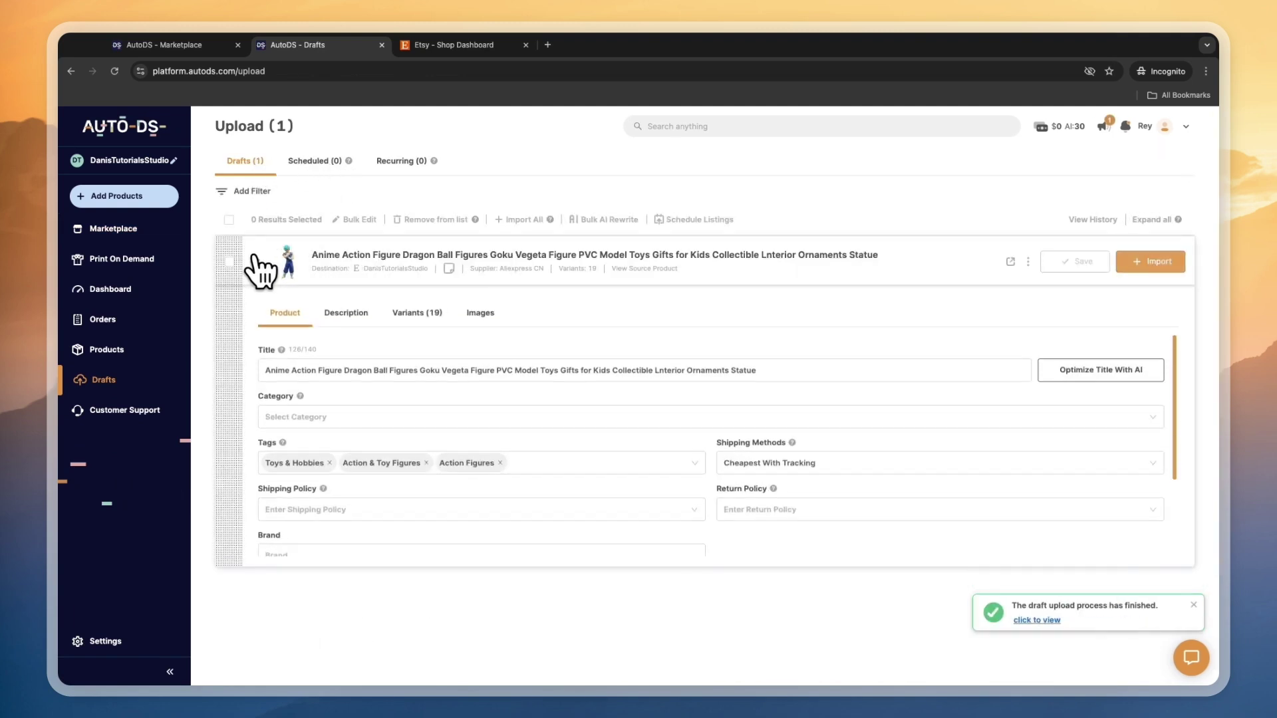
click(1075, 378)
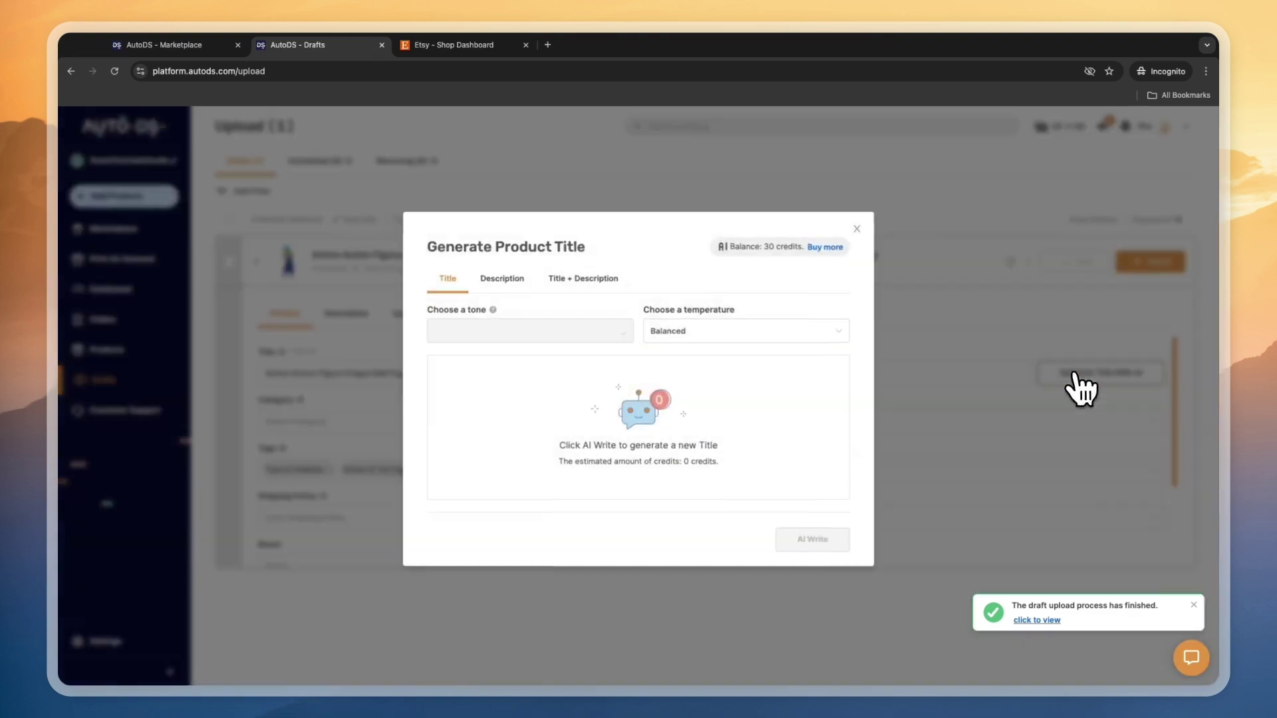
click(565, 279)
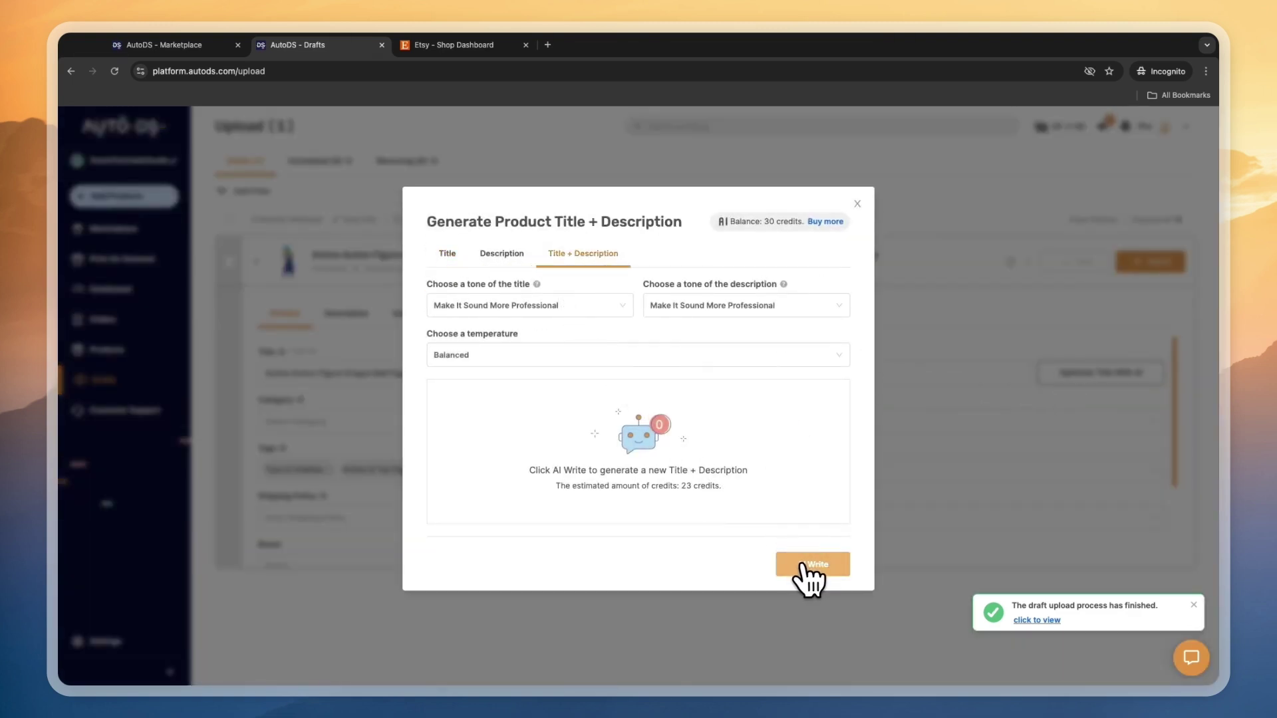
click(804, 567)
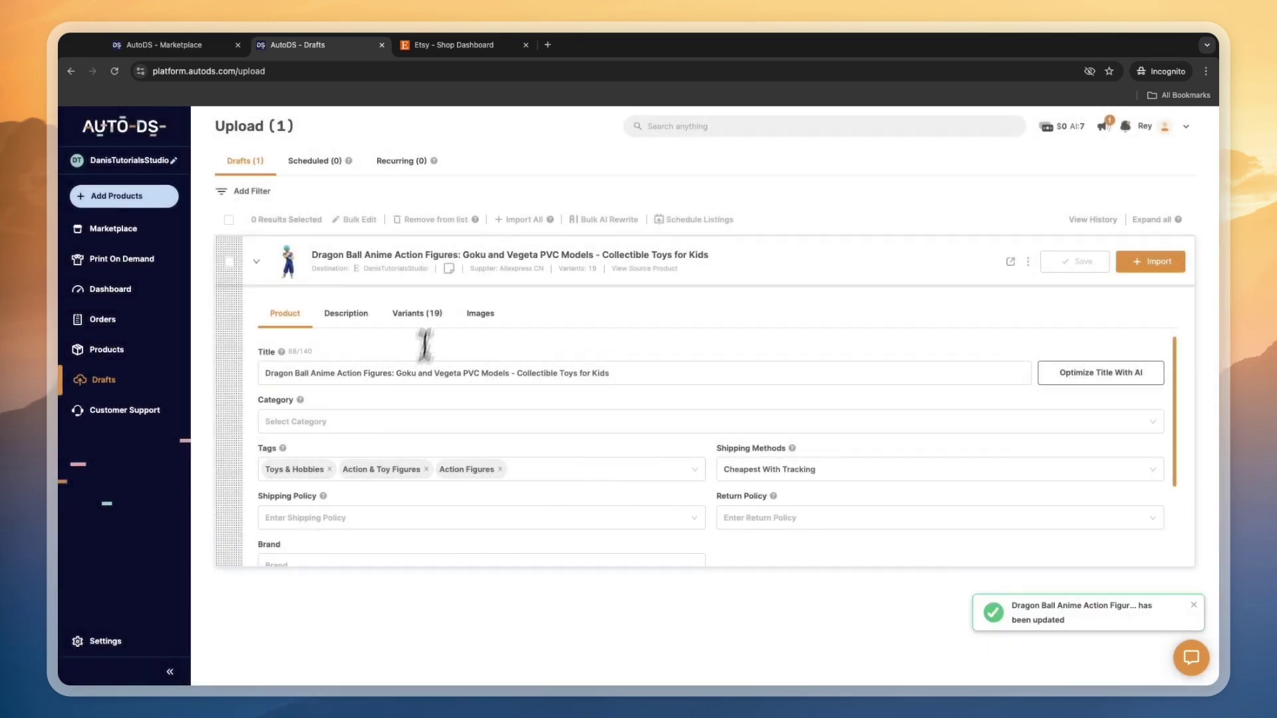
Review the Dragon Ball Anime Action Figures draft fields, then import it to Etsy
scroll(416, 412, down, 2)
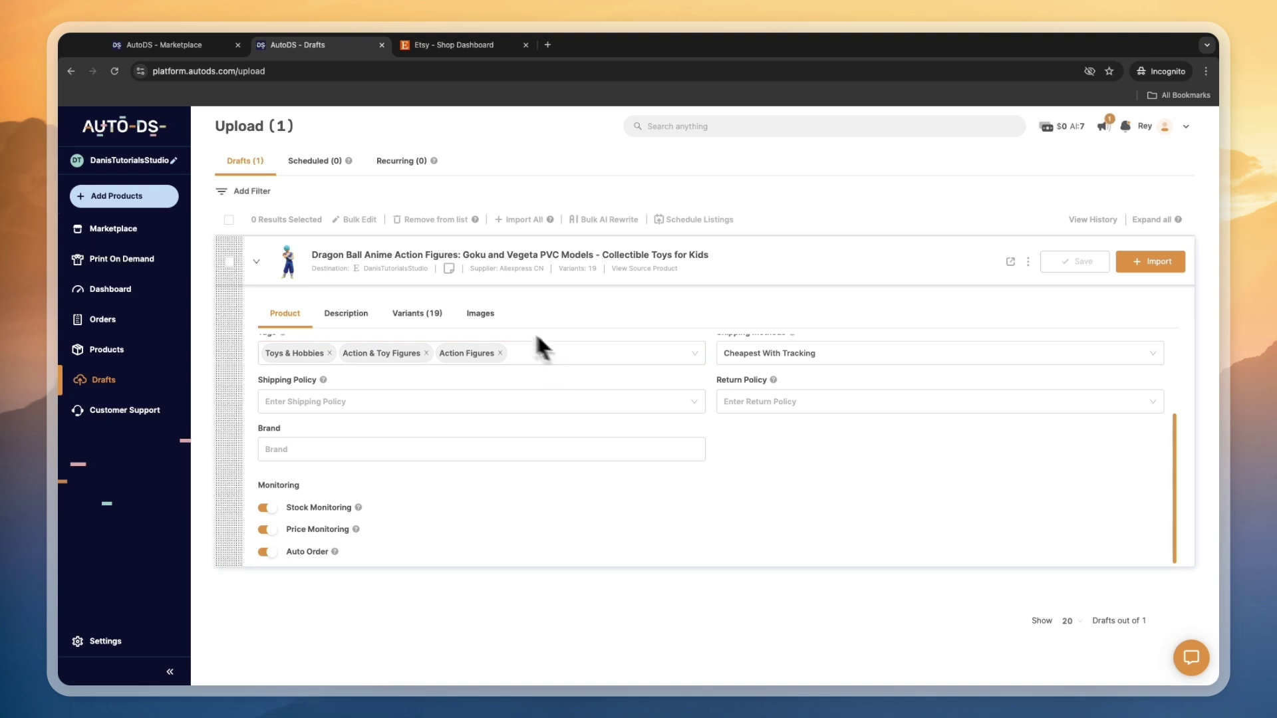
scroll(513, 358, up, 1)
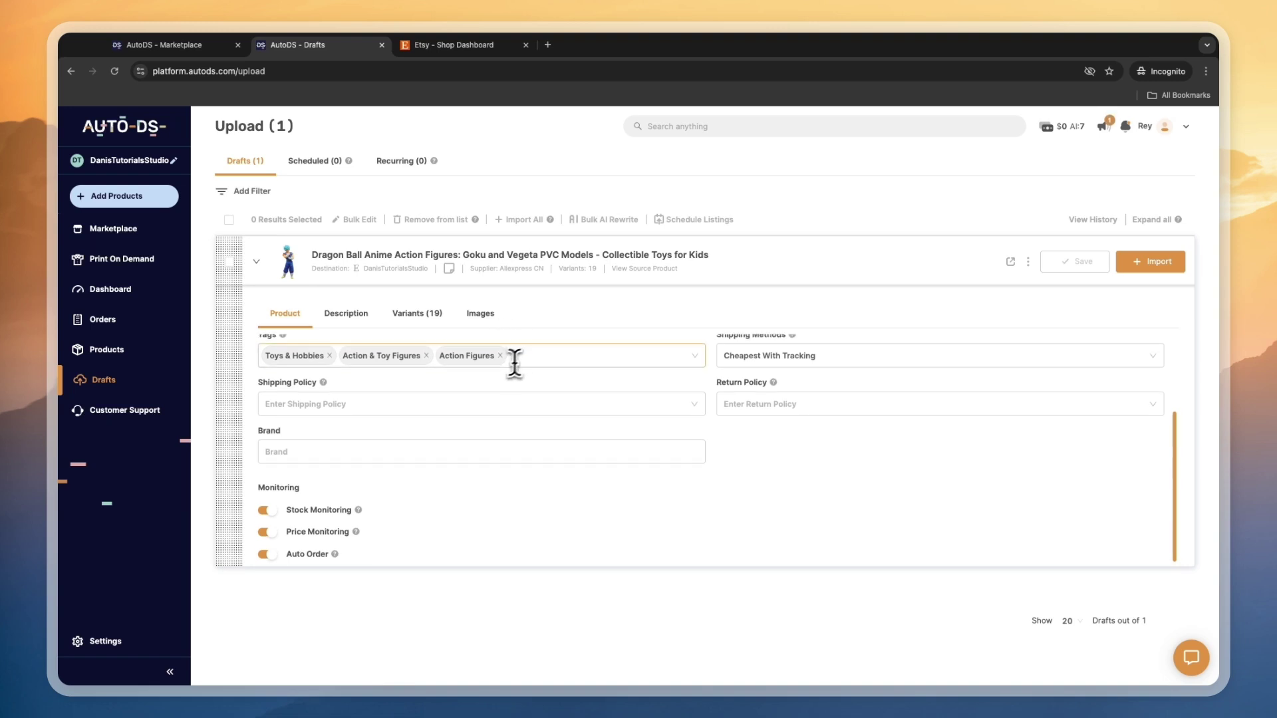
scroll(496, 392, up, 3)
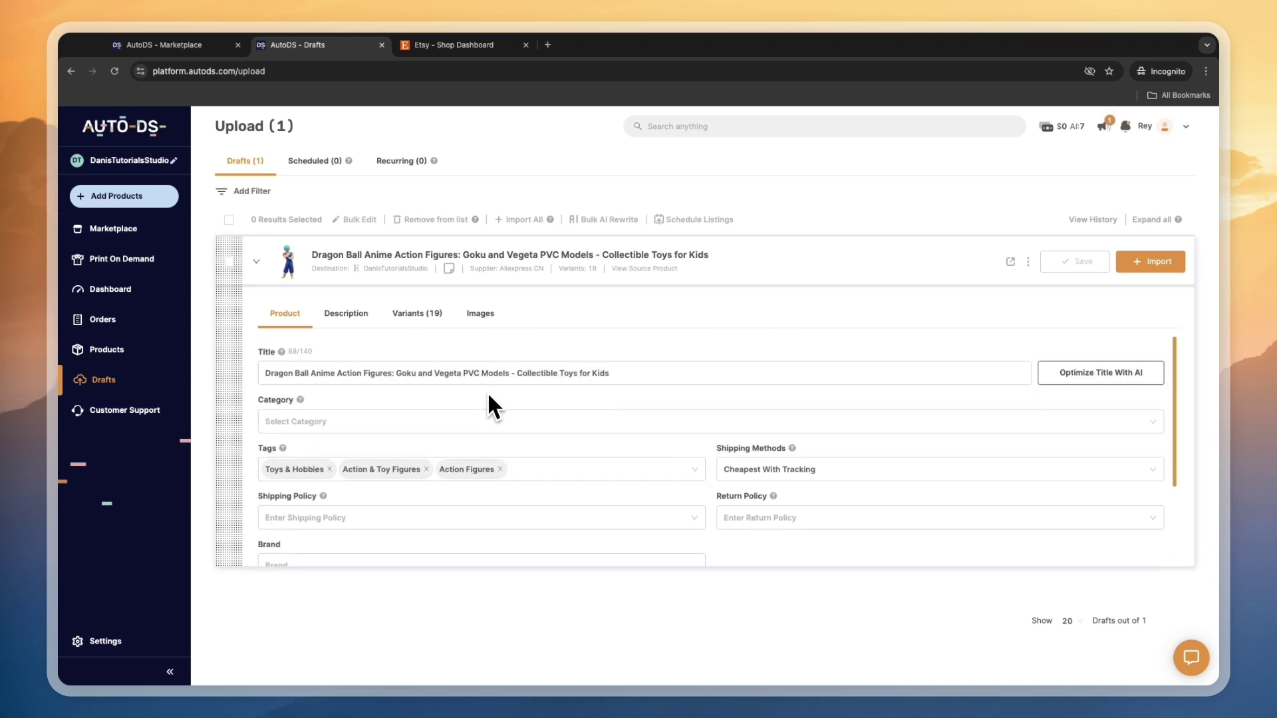
scroll(489, 399, down, 3)
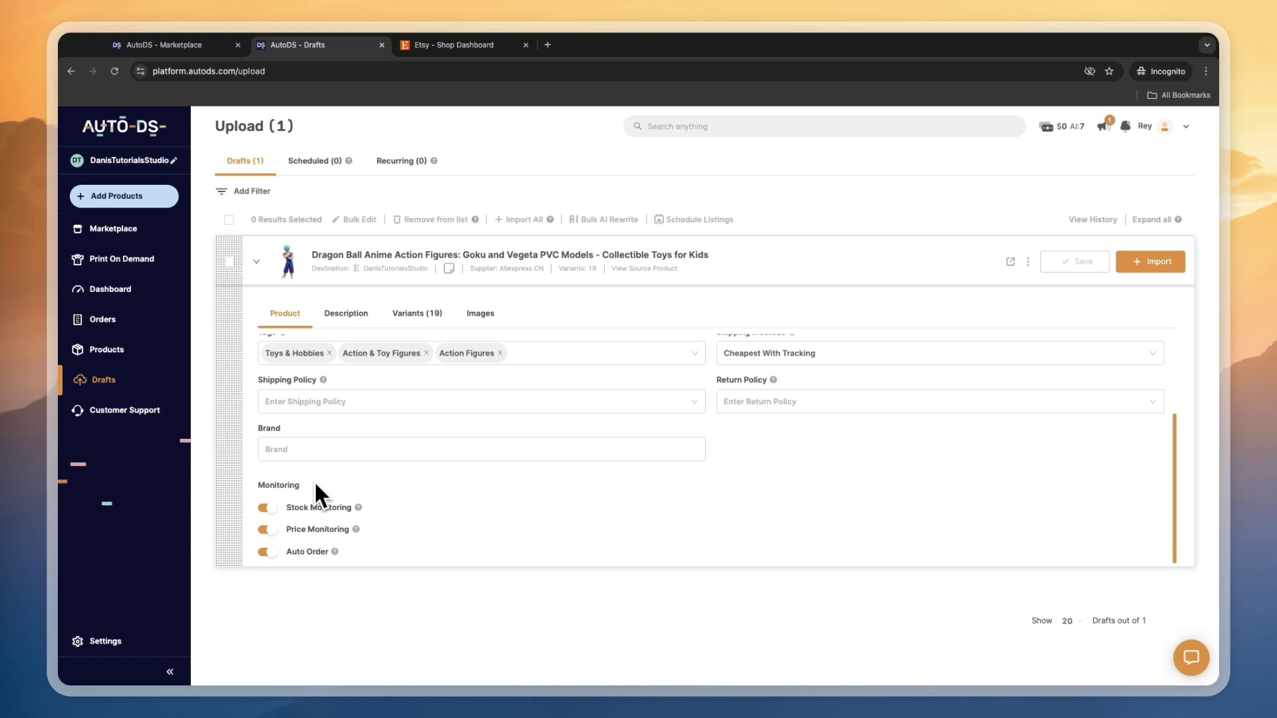
scroll(393, 484, up, 3)
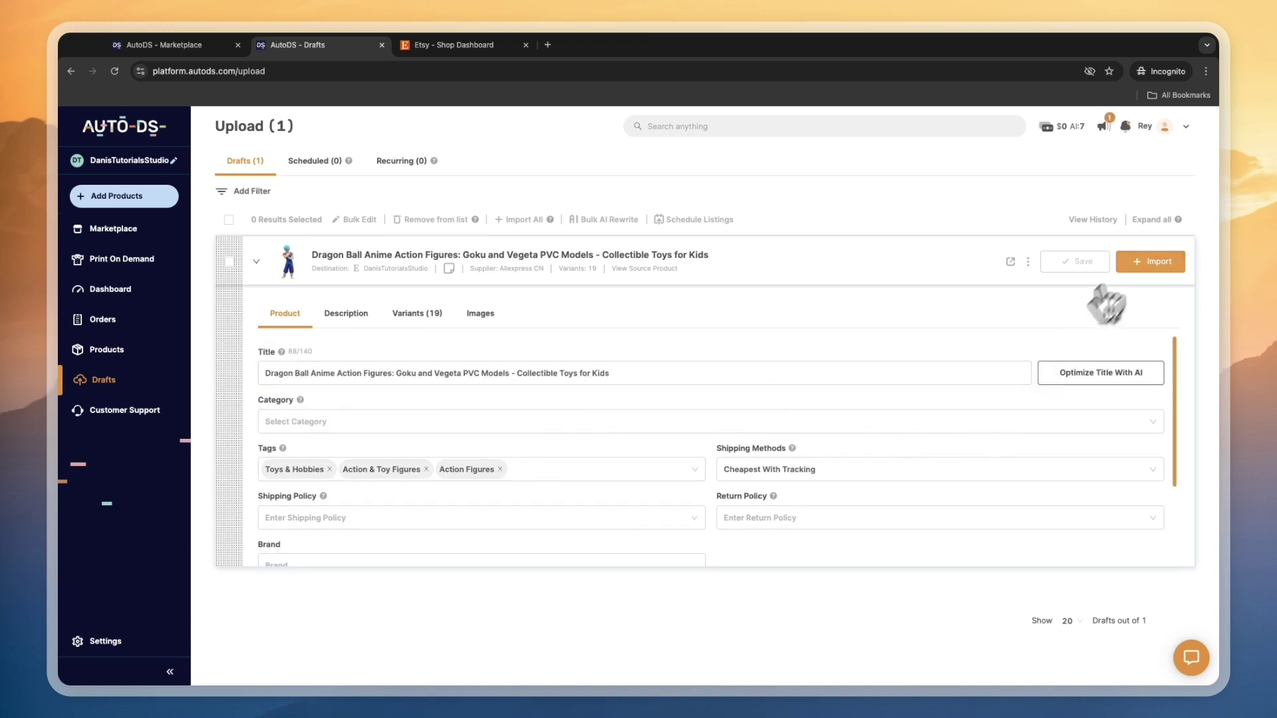
click(1149, 262)
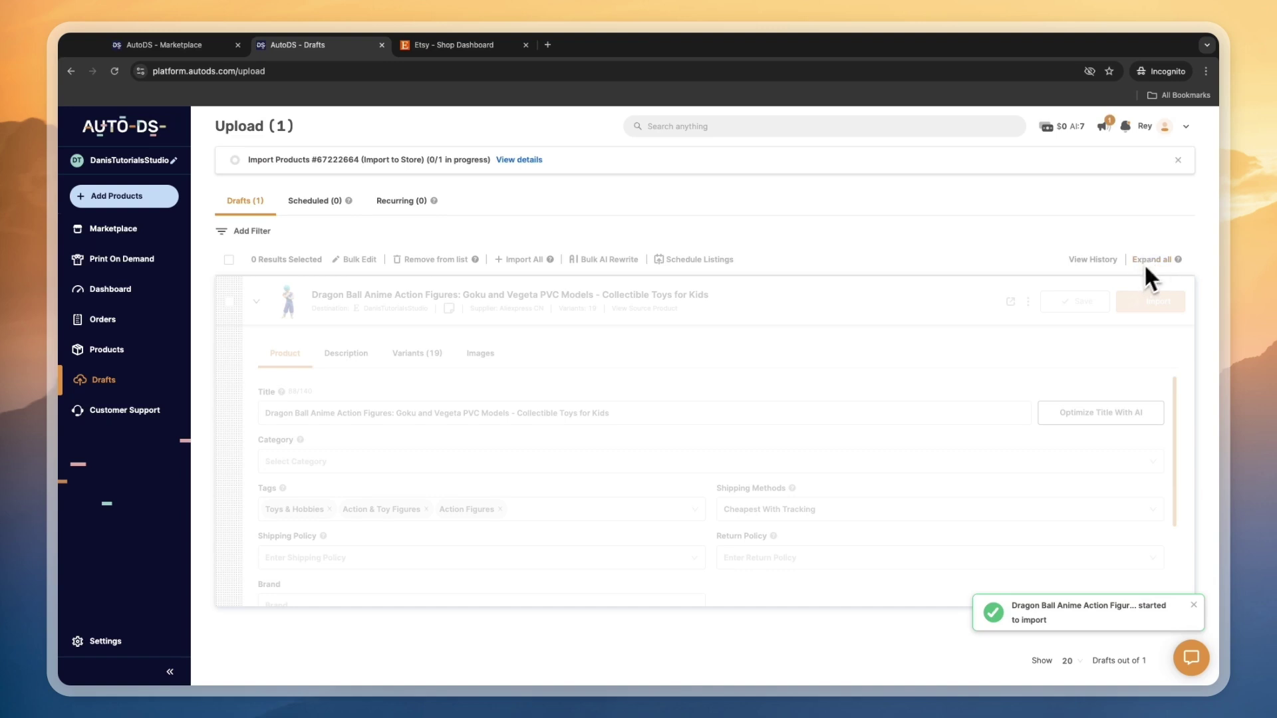
Read the failed-import error about empty Shipping and Return Policies and inspect the product form
drag(1012, 576, 1091, 598)
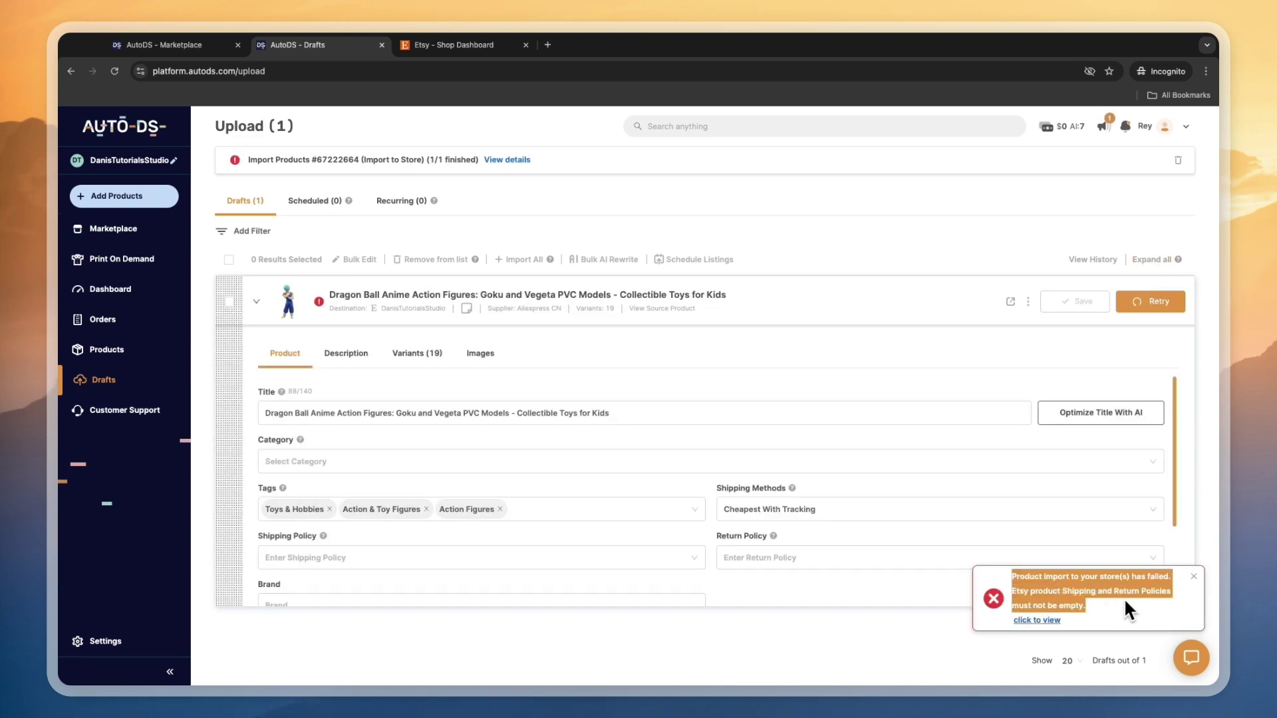
click(813, 462)
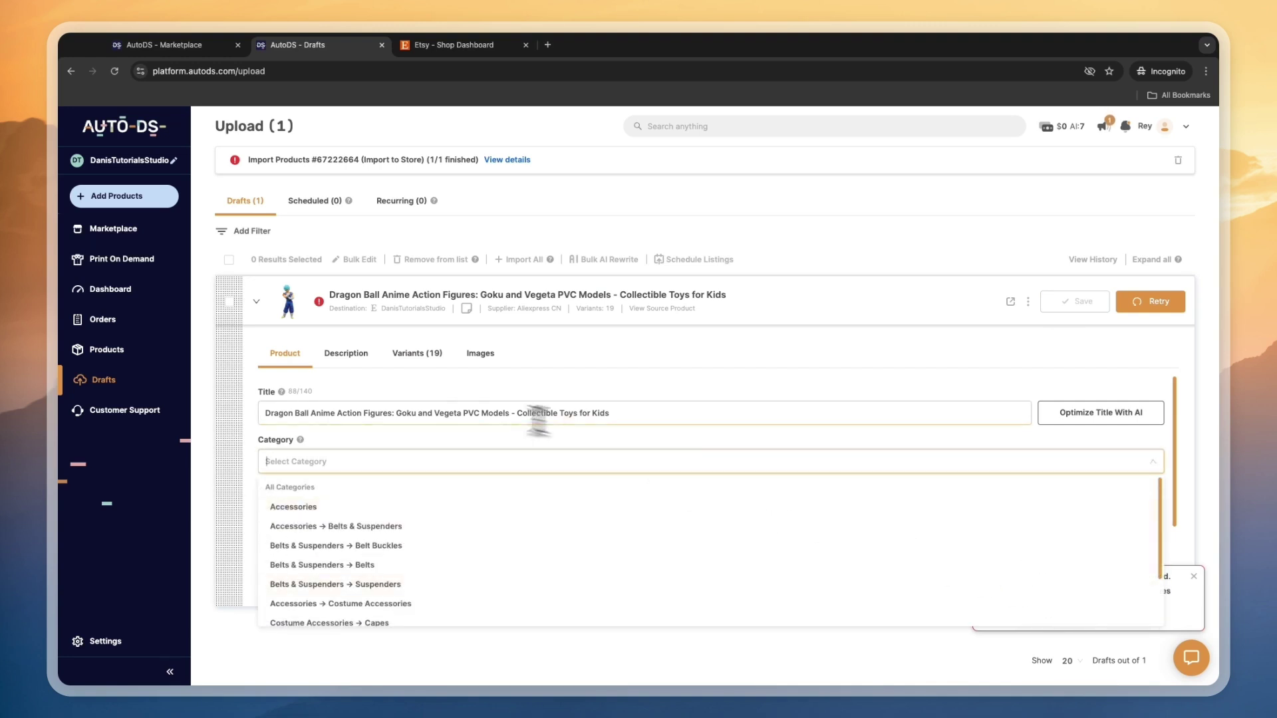
scroll(334, 439, down, 3)
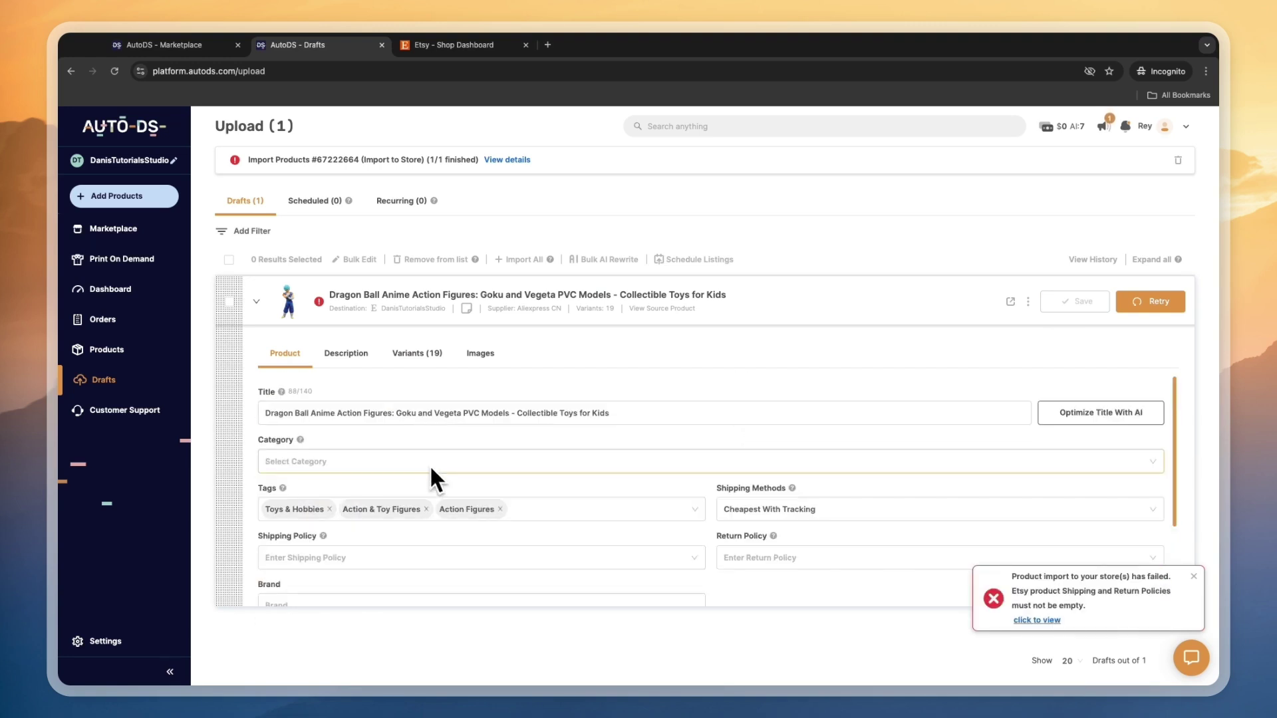
scroll(465, 462, down, 3)
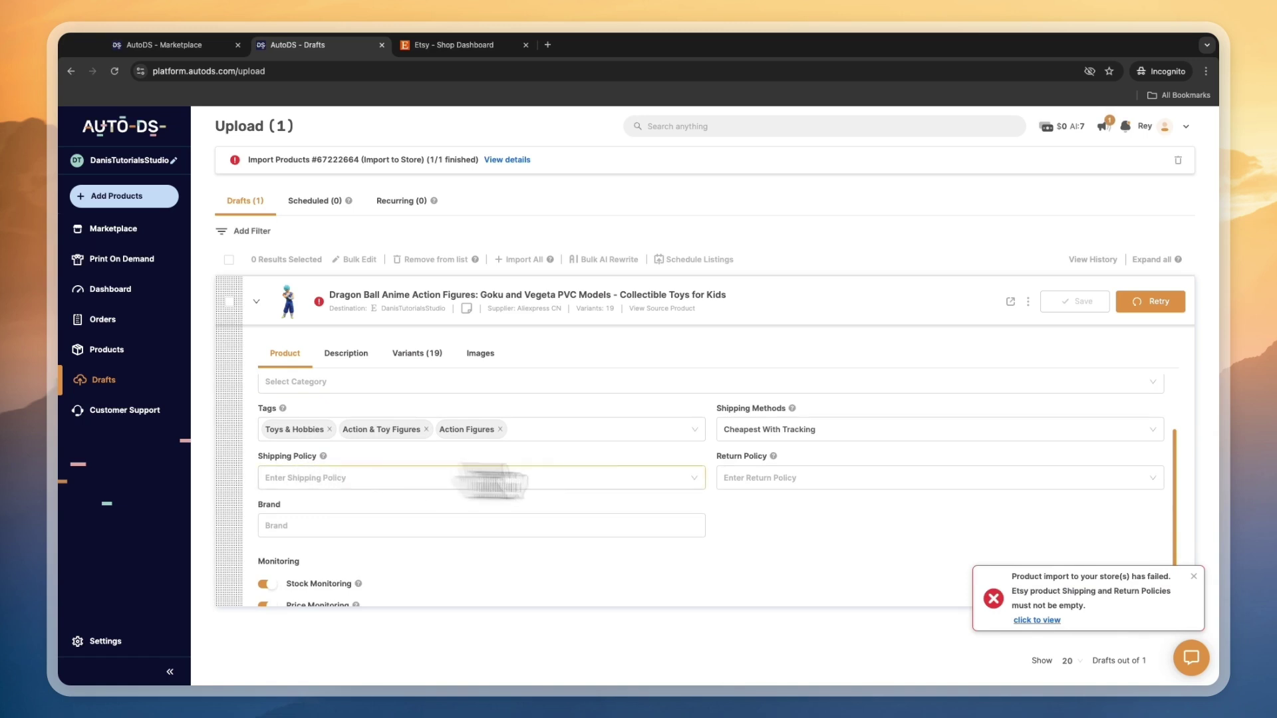
Find the Shipping and Return Policy lists empty, then go to AliExpress CN supplier settings
click(308, 479)
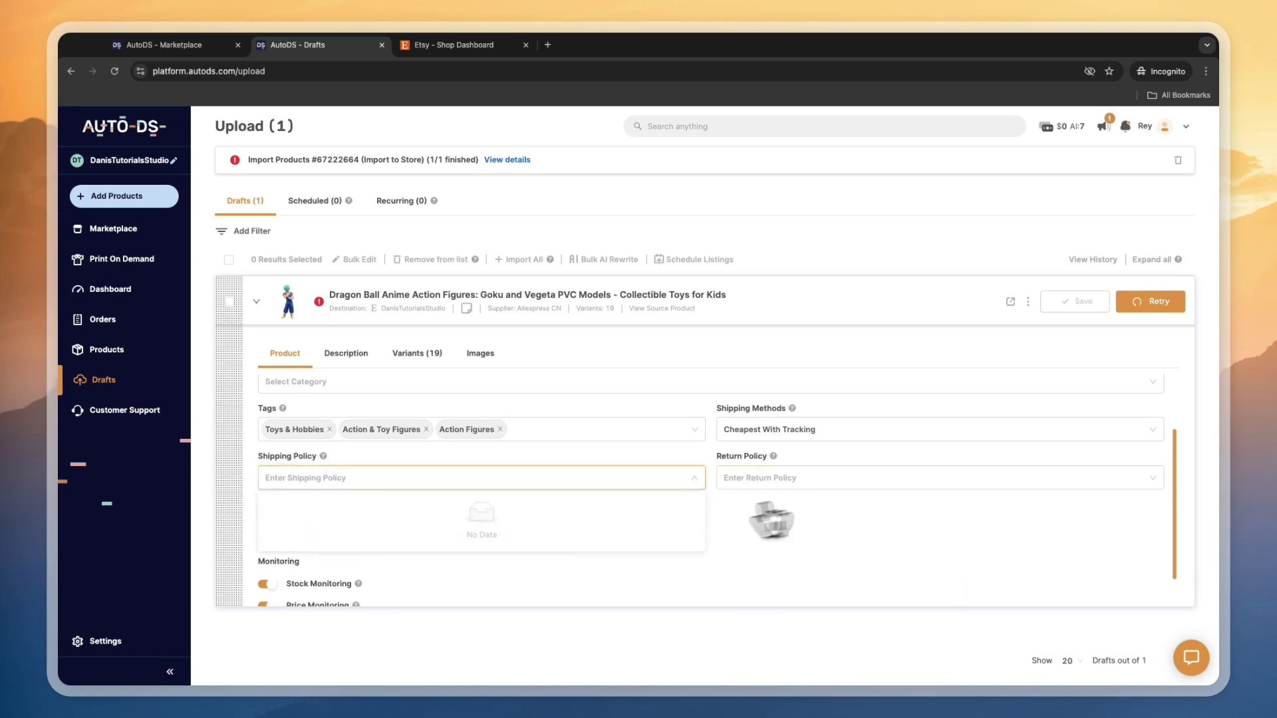
click(777, 481)
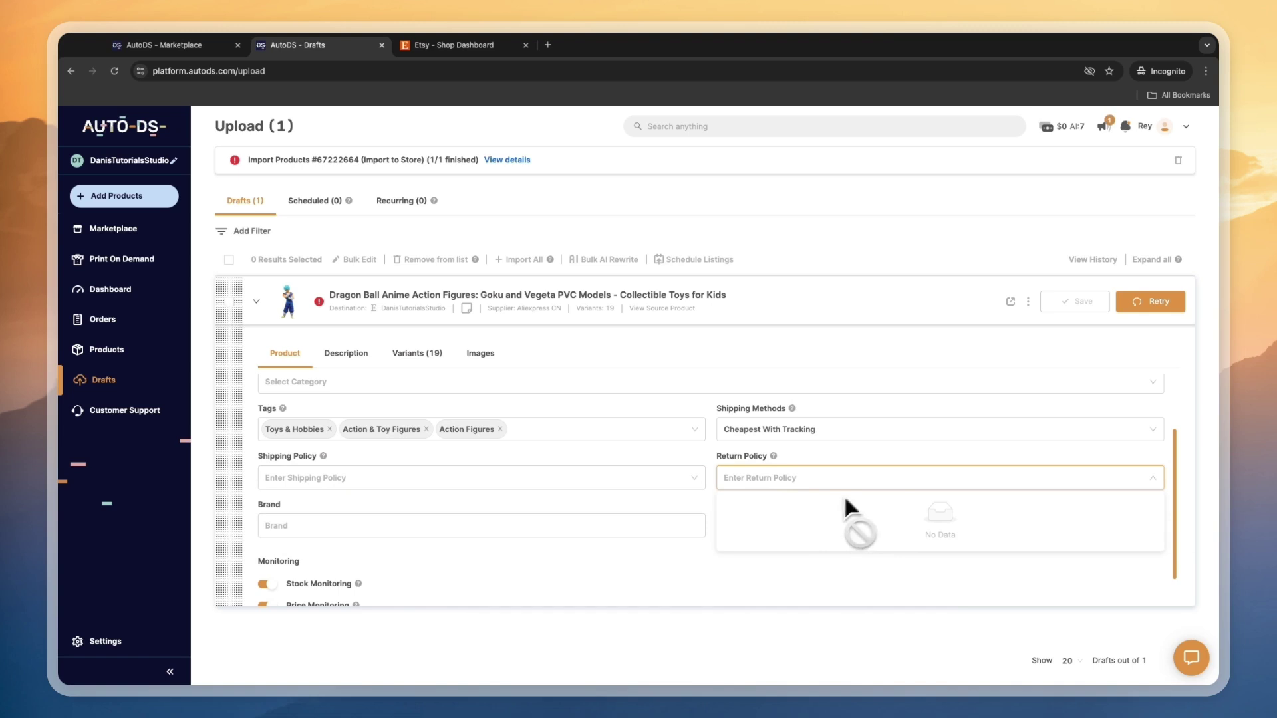
click(711, 477)
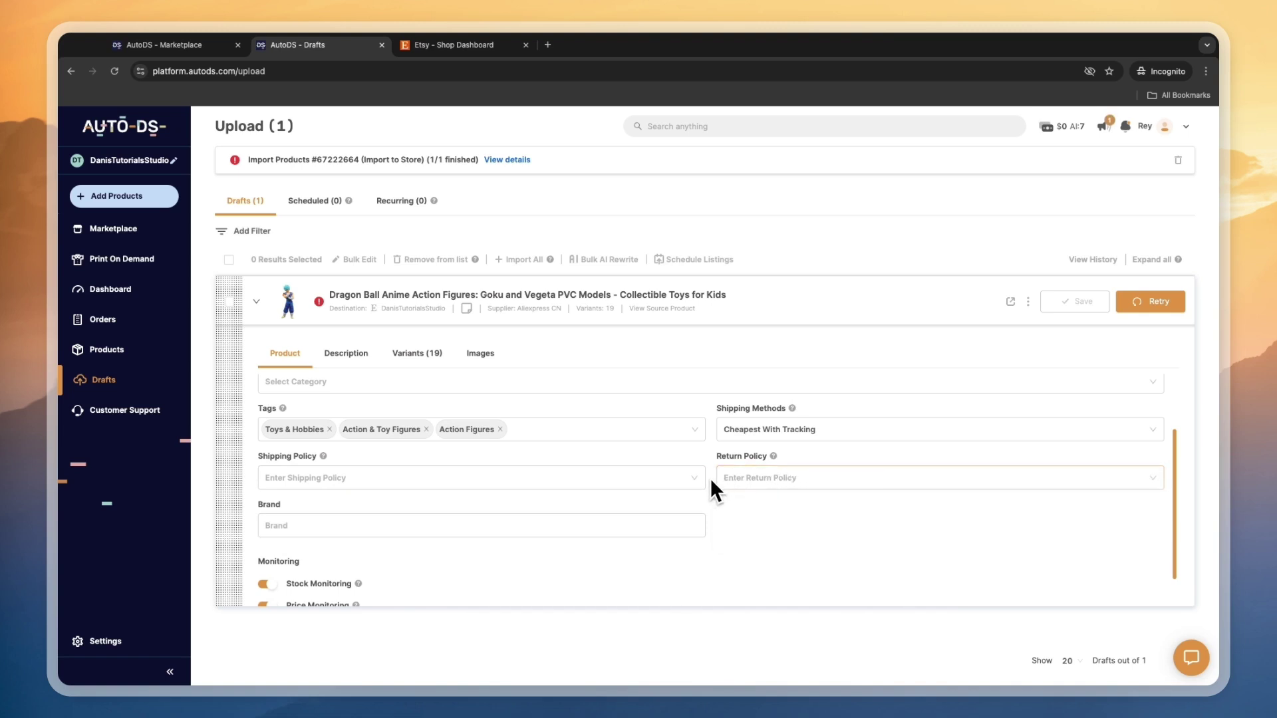
click(136, 652)
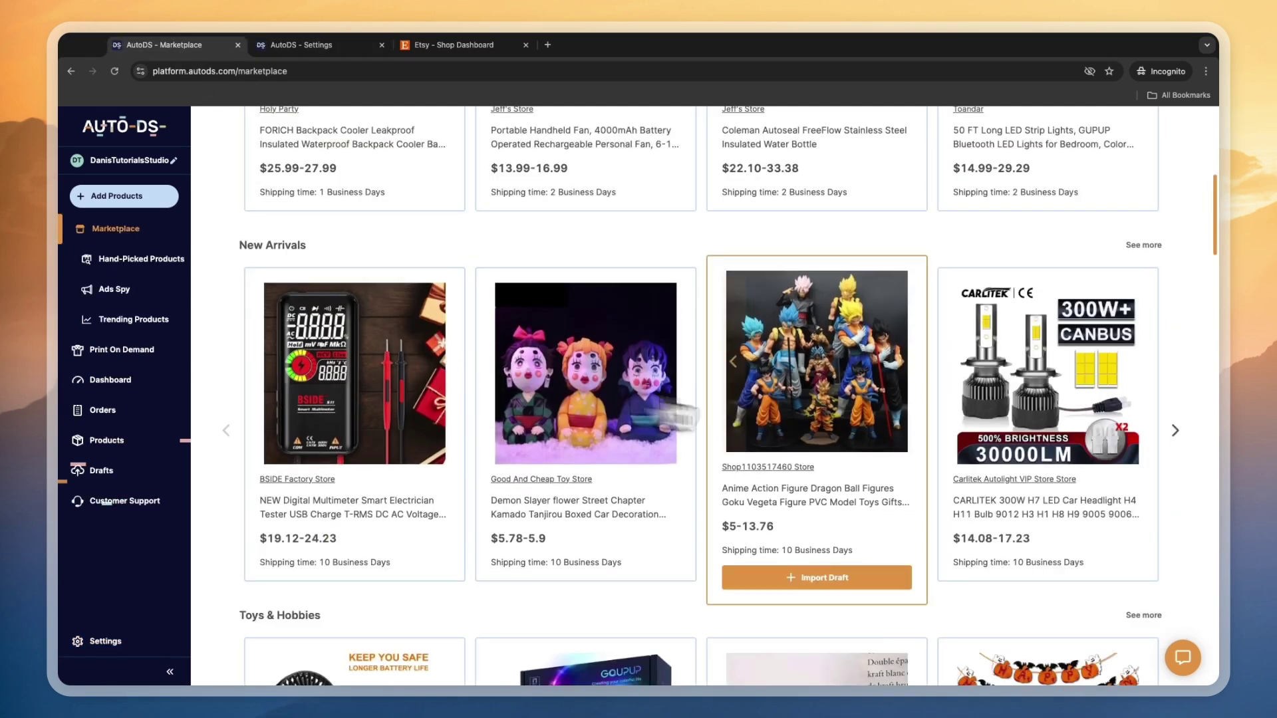
Browse the Dragon Ball figure's source store, then add an Aliexpress US supplier copying Aliexpress CN
click(775, 397)
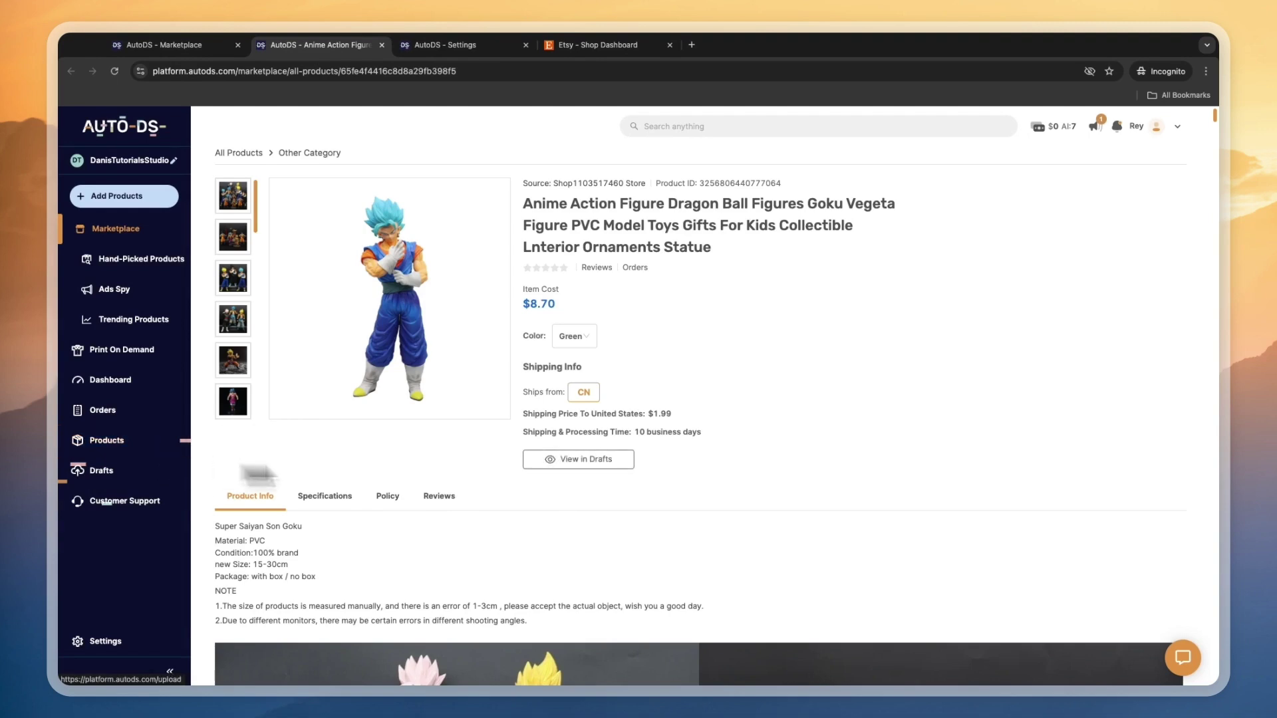
click(578, 179)
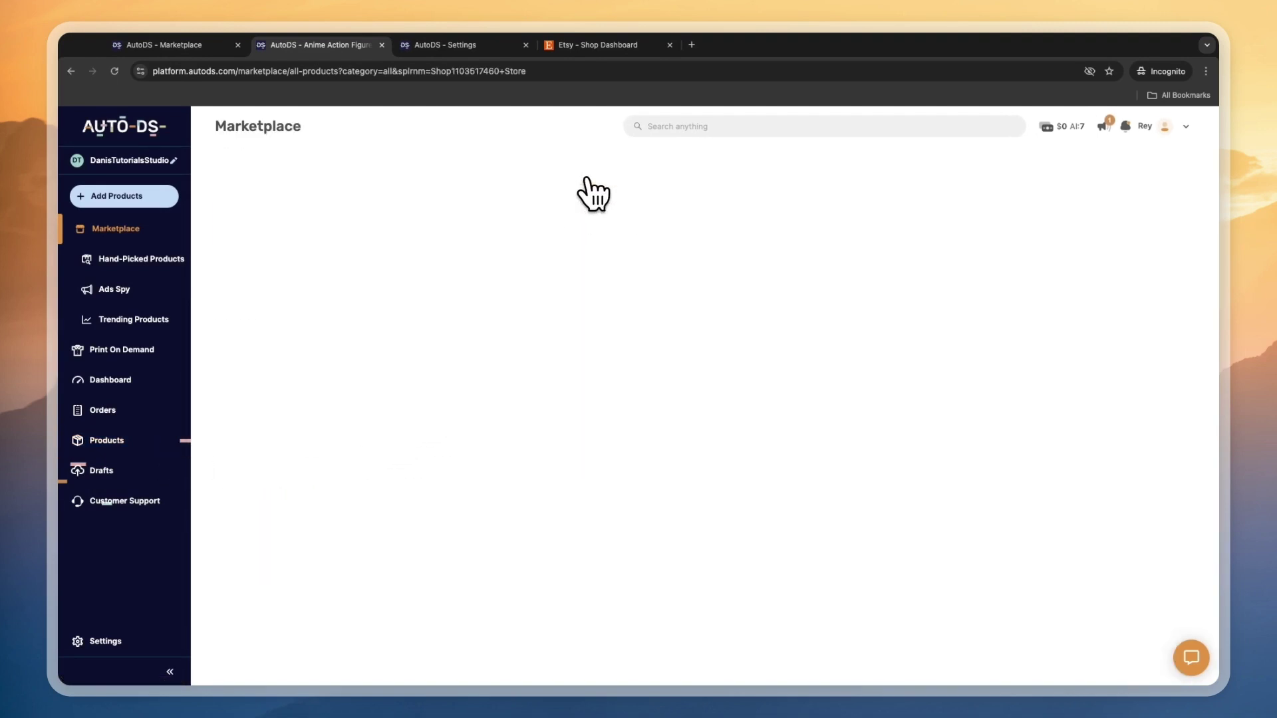
scroll(846, 313, down, 10)
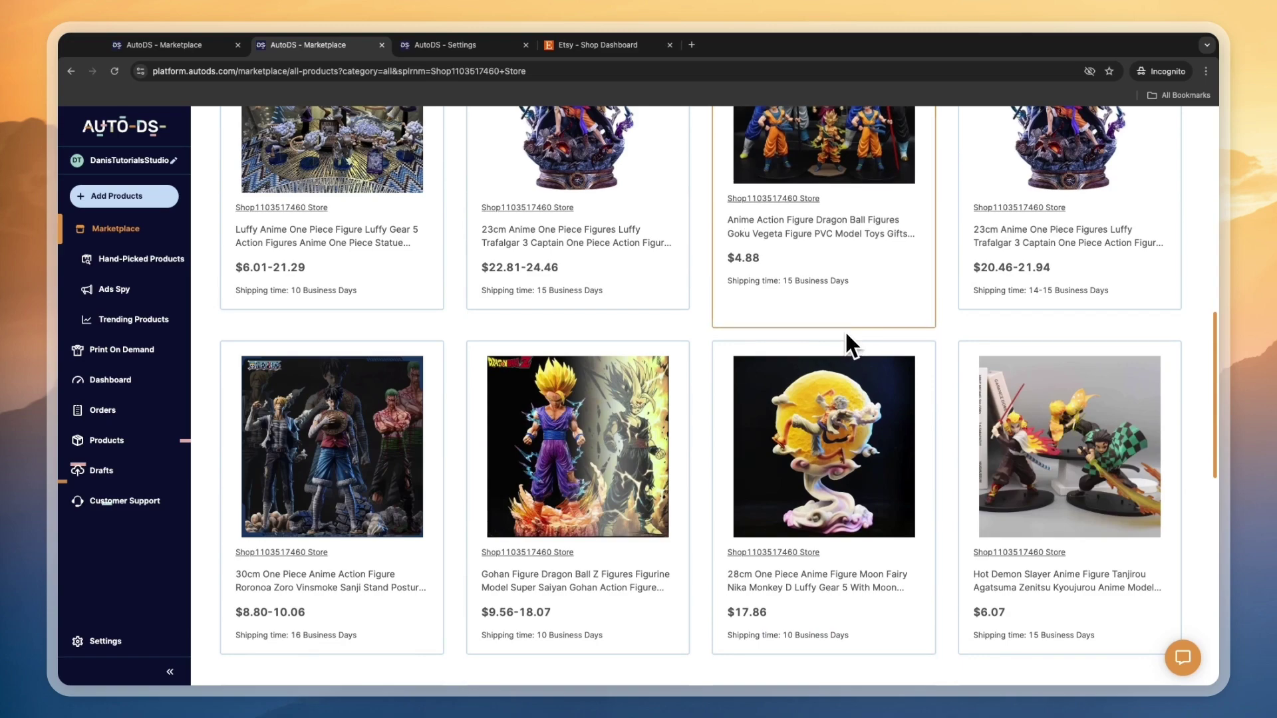
scroll(844, 330, down, 10)
scroll(839, 343, up, 20)
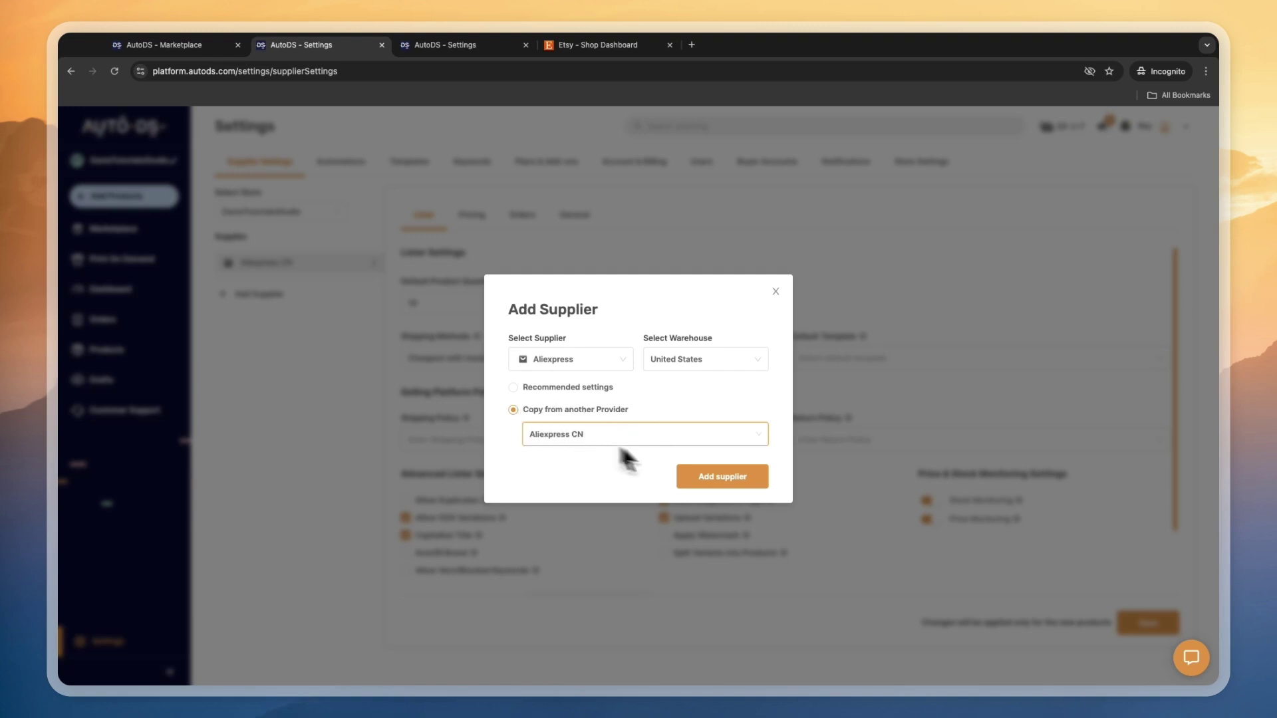
click(707, 473)
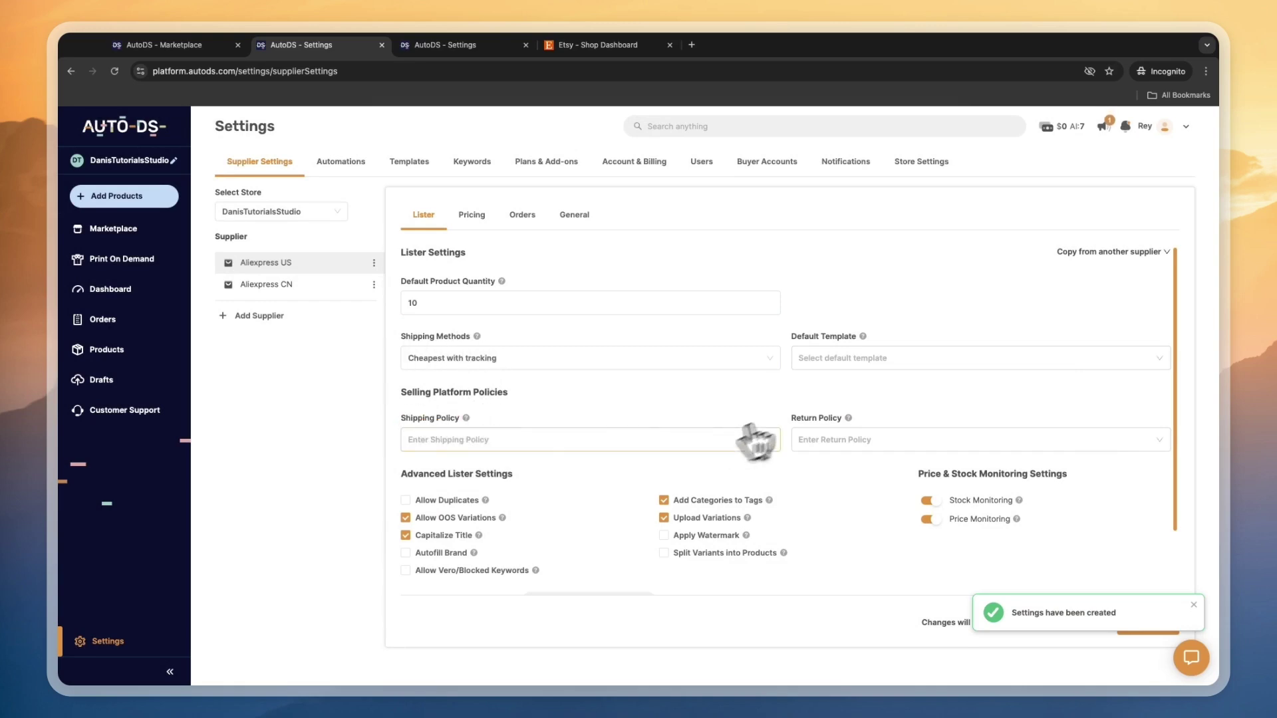
click(550, 444)
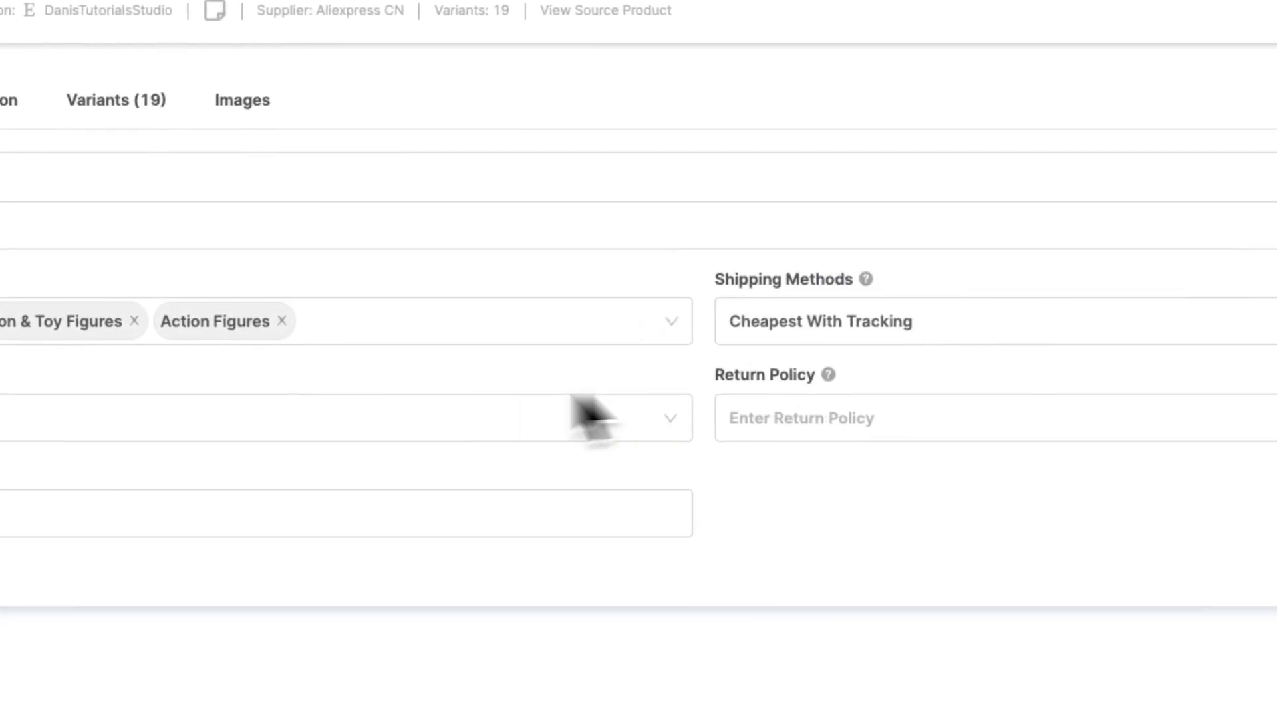
click(897, 599)
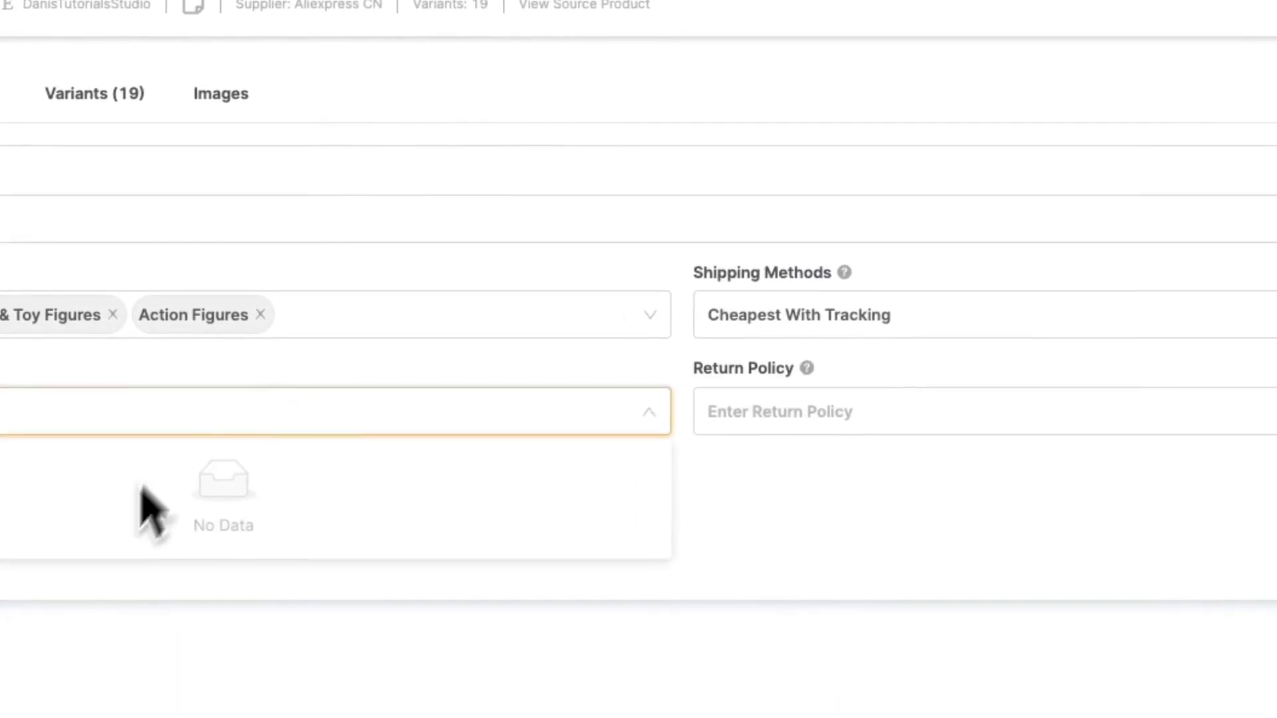
click(765, 419)
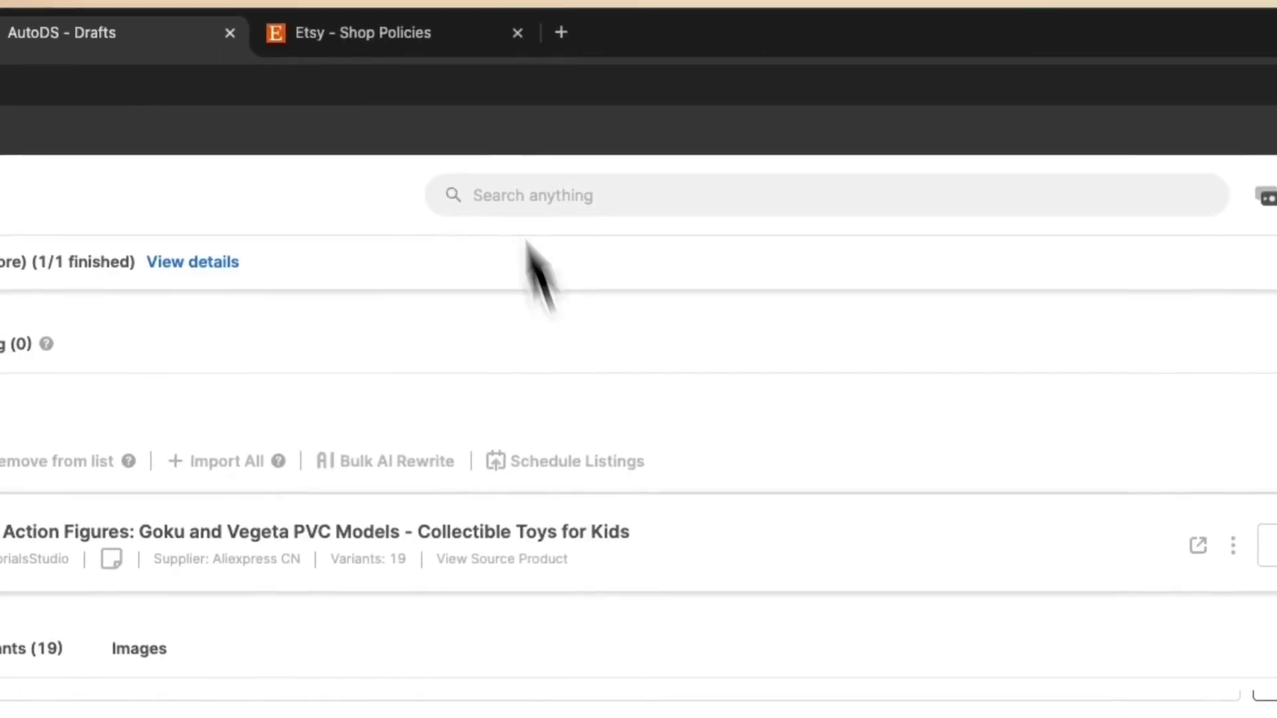
In Etsy Policy settings, create a 30-day returns-only policy with Exchanges off and save it
click(599, 46)
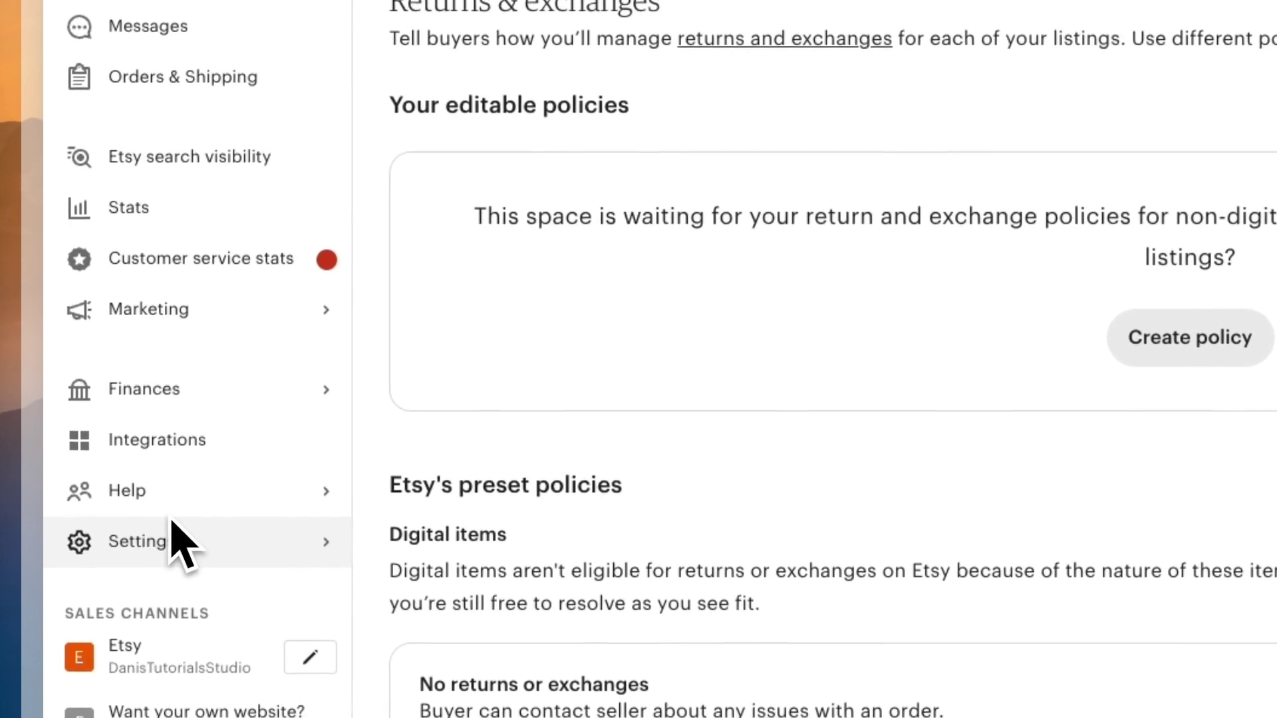
click(174, 539)
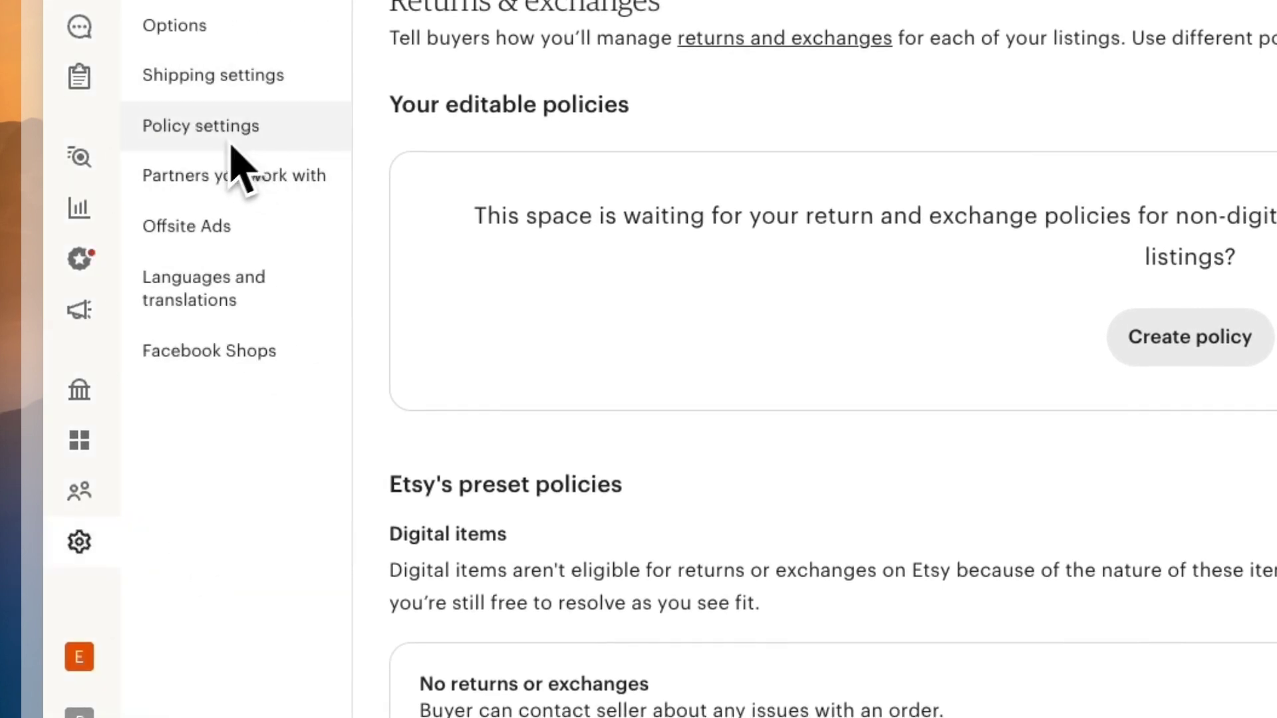
click(253, 136)
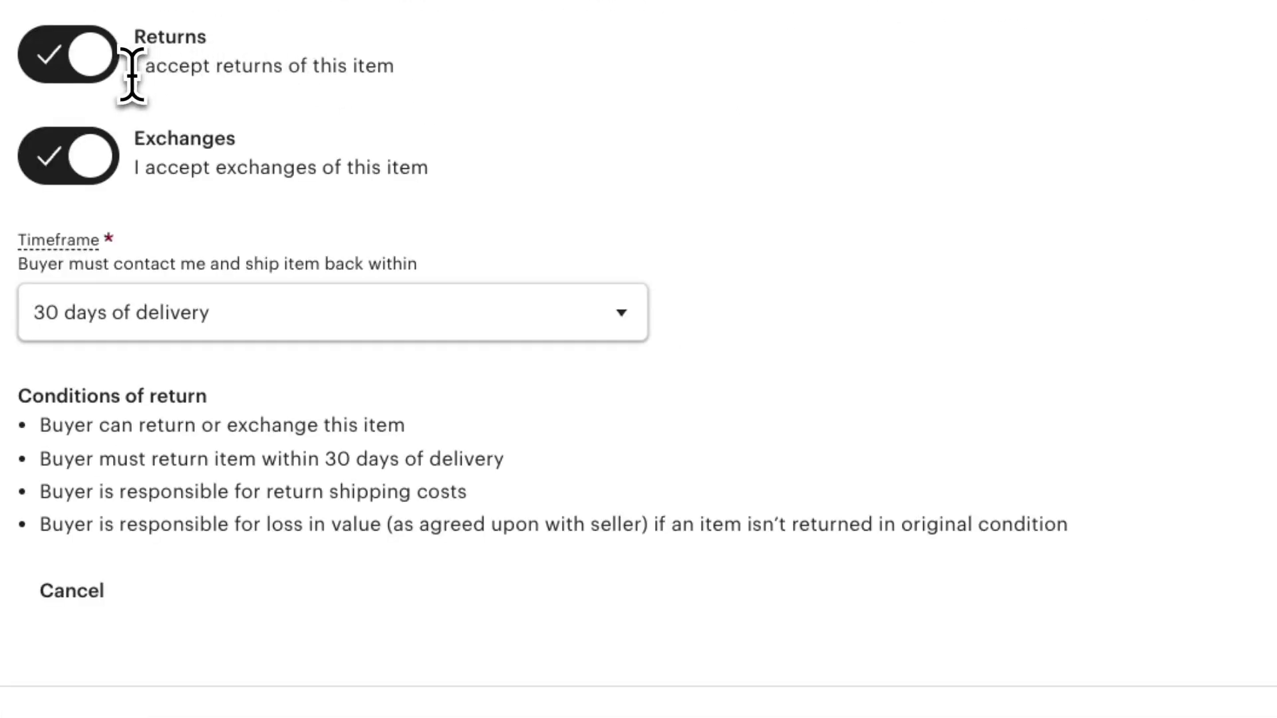
drag(126, 64, 399, 66)
drag(133, 136, 426, 168)
click(78, 157)
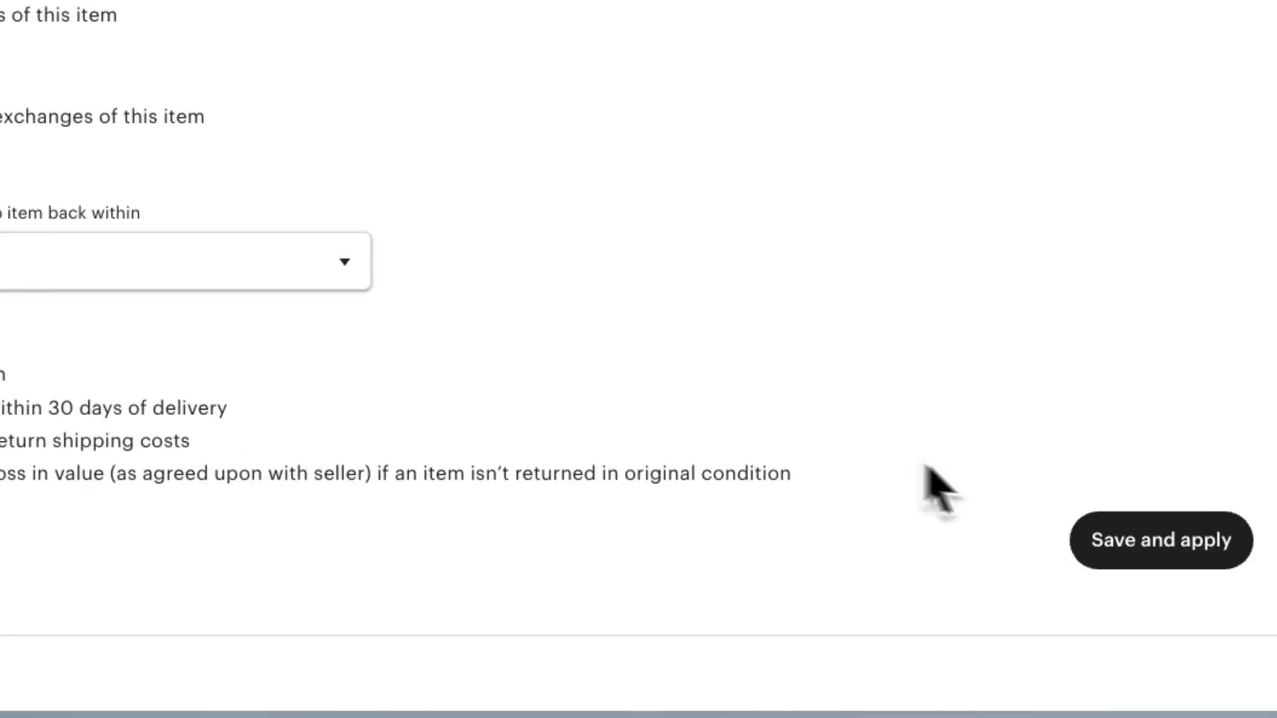
click(1160, 538)
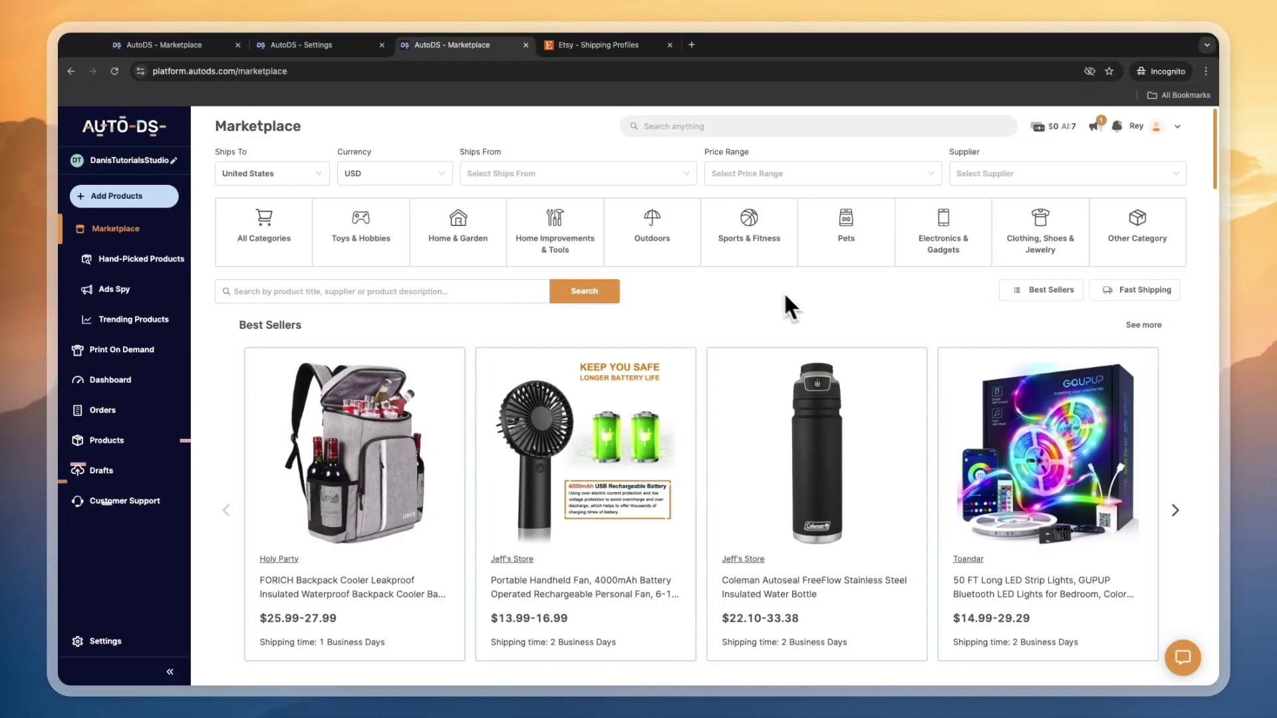
Import the Coleman water bottle from the marketplace as a draft
scroll(777, 286, down, 2)
scroll(778, 409, down, 1)
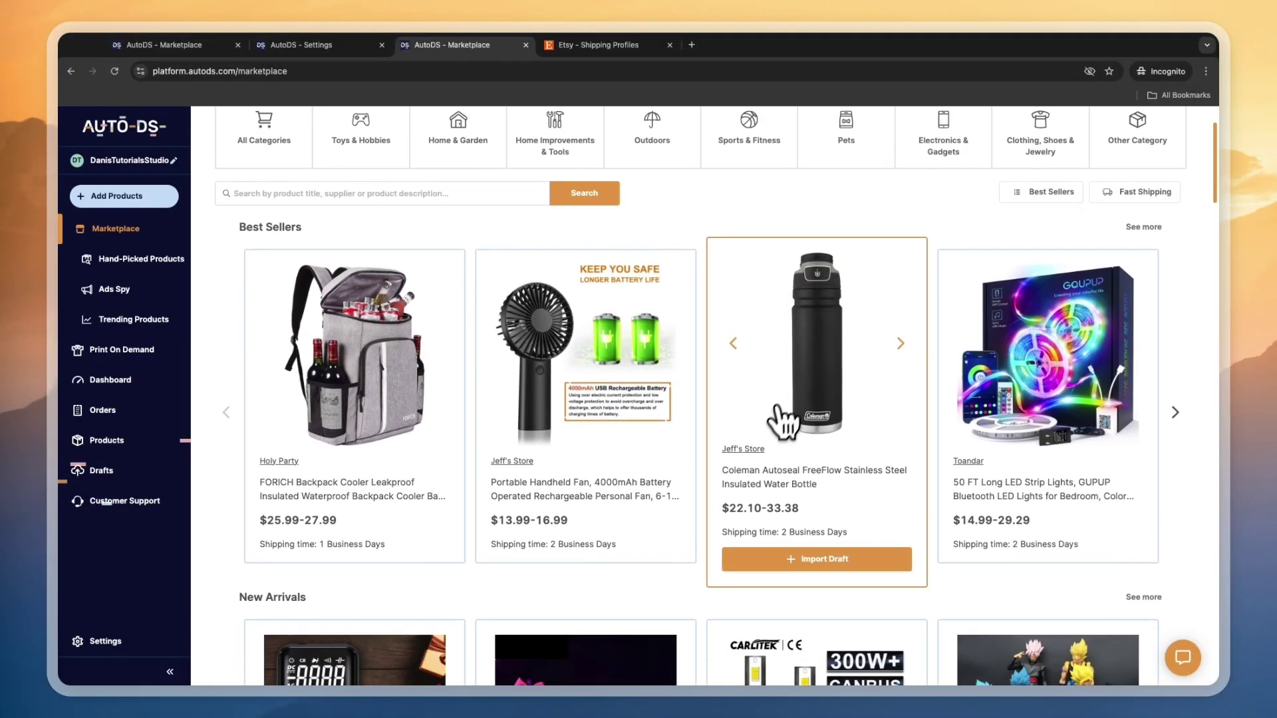
click(825, 557)
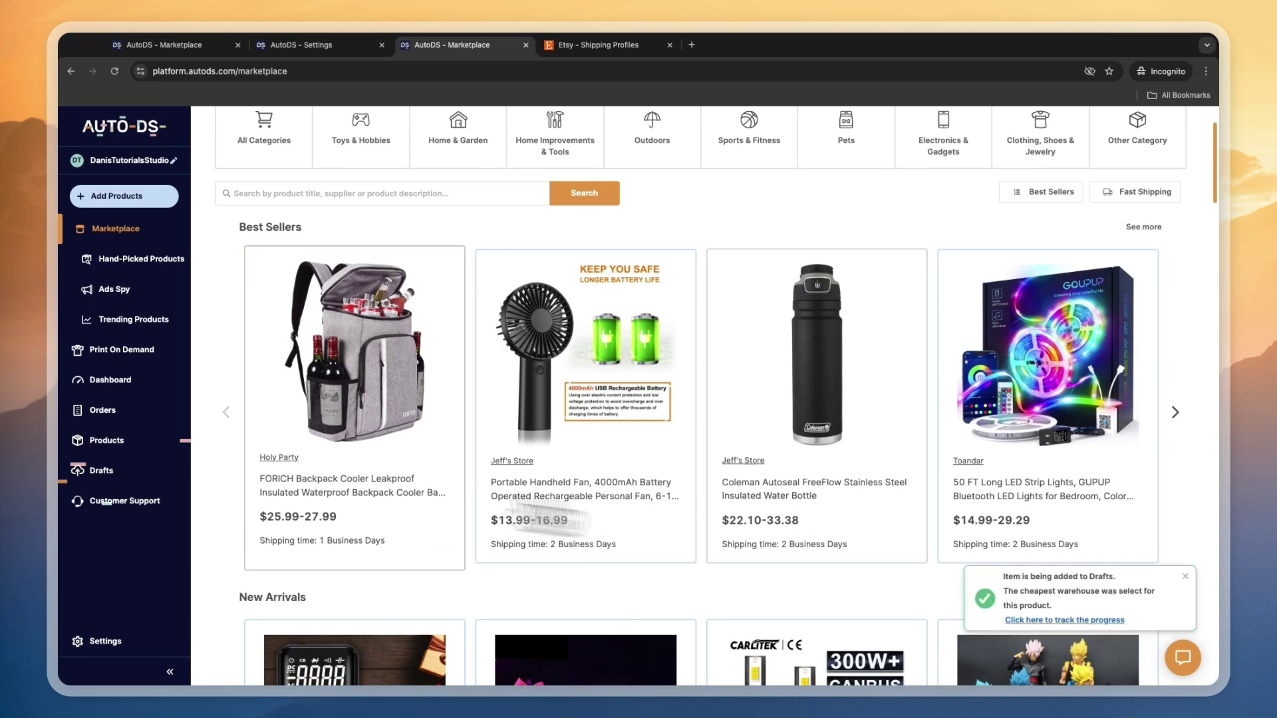
click(141, 471)
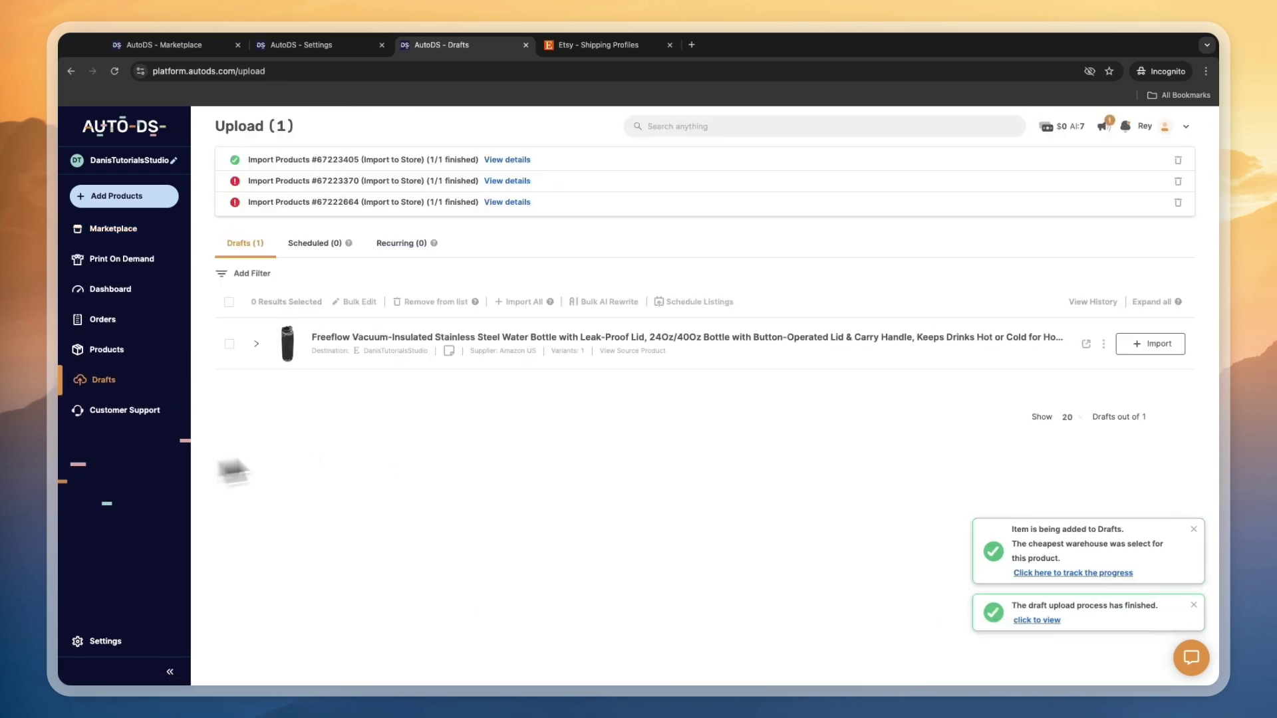
Regenerate the water bottle draft's title and description with AI, then Save & Import it
click(257, 341)
scroll(369, 392, down, 1)
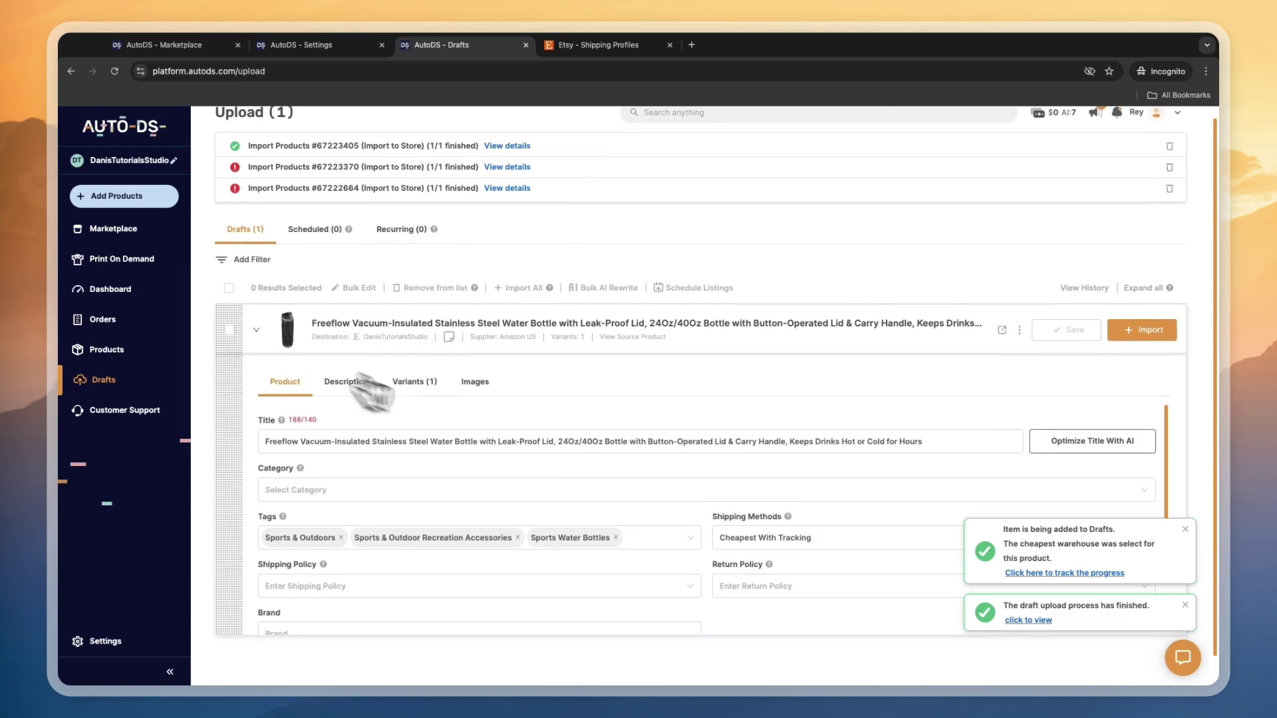
scroll(362, 392, down, 3)
scroll(468, 456, up, 3)
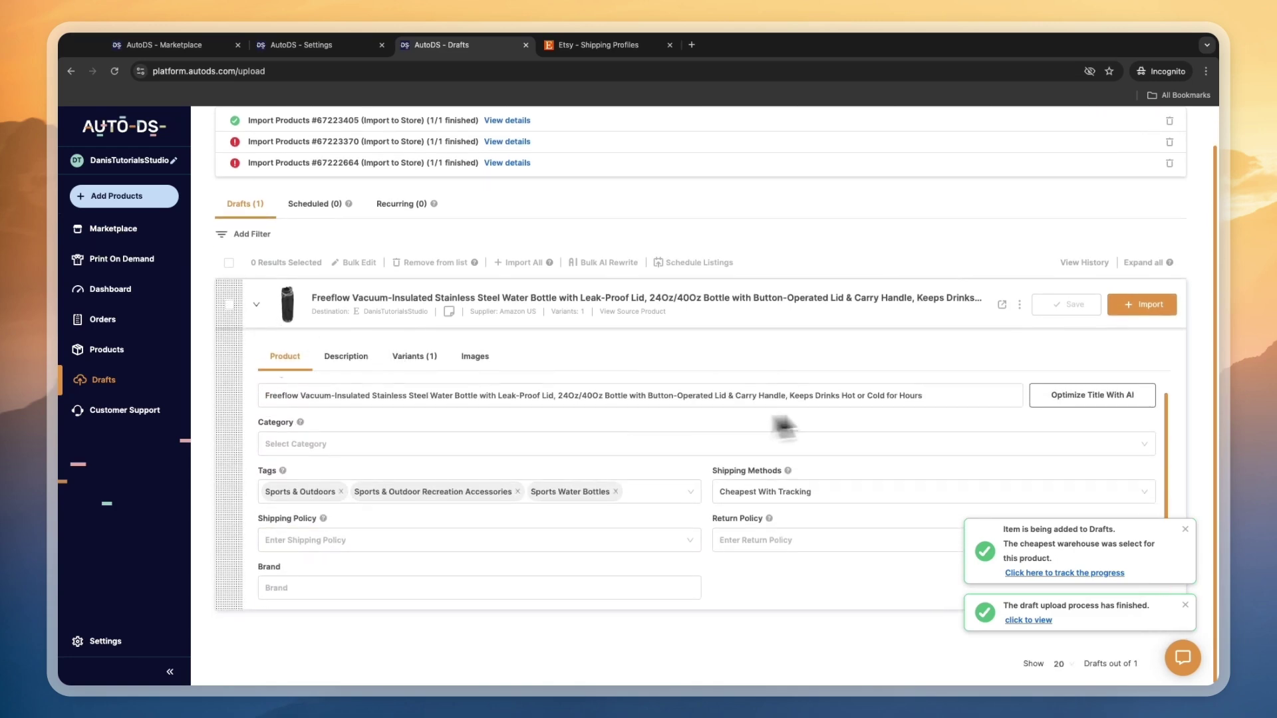
click(1058, 400)
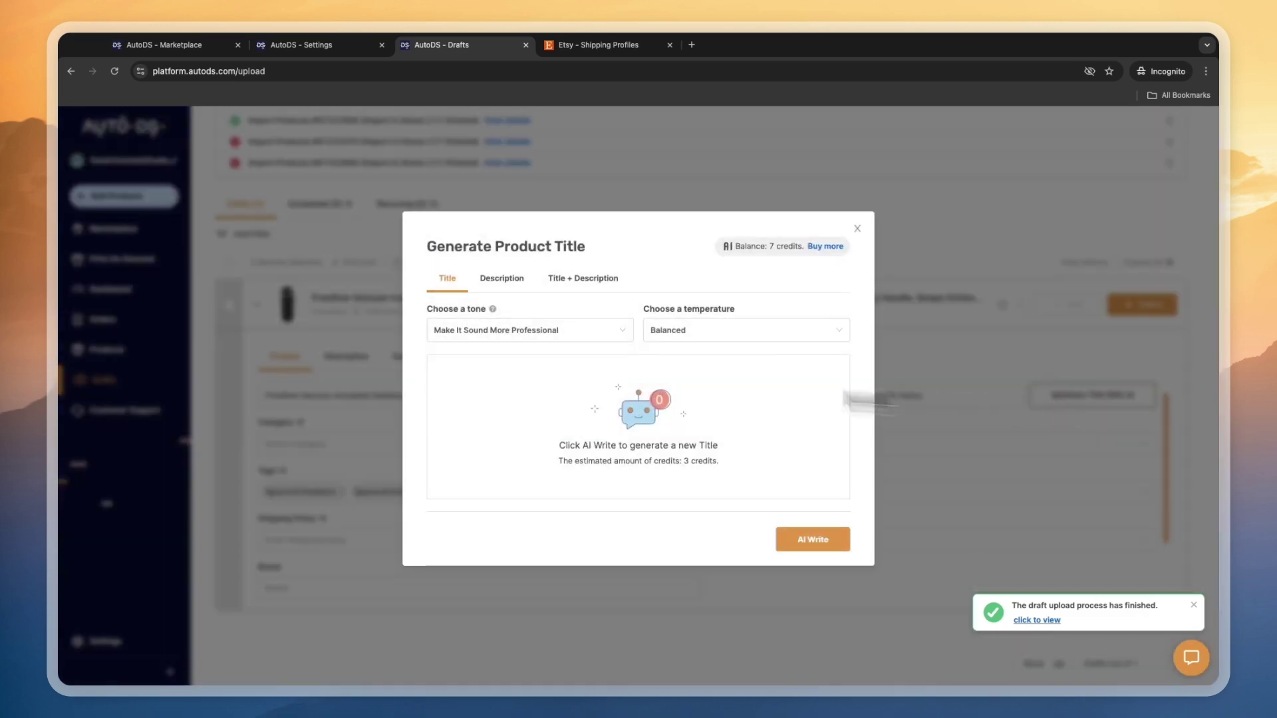
click(578, 261)
click(801, 556)
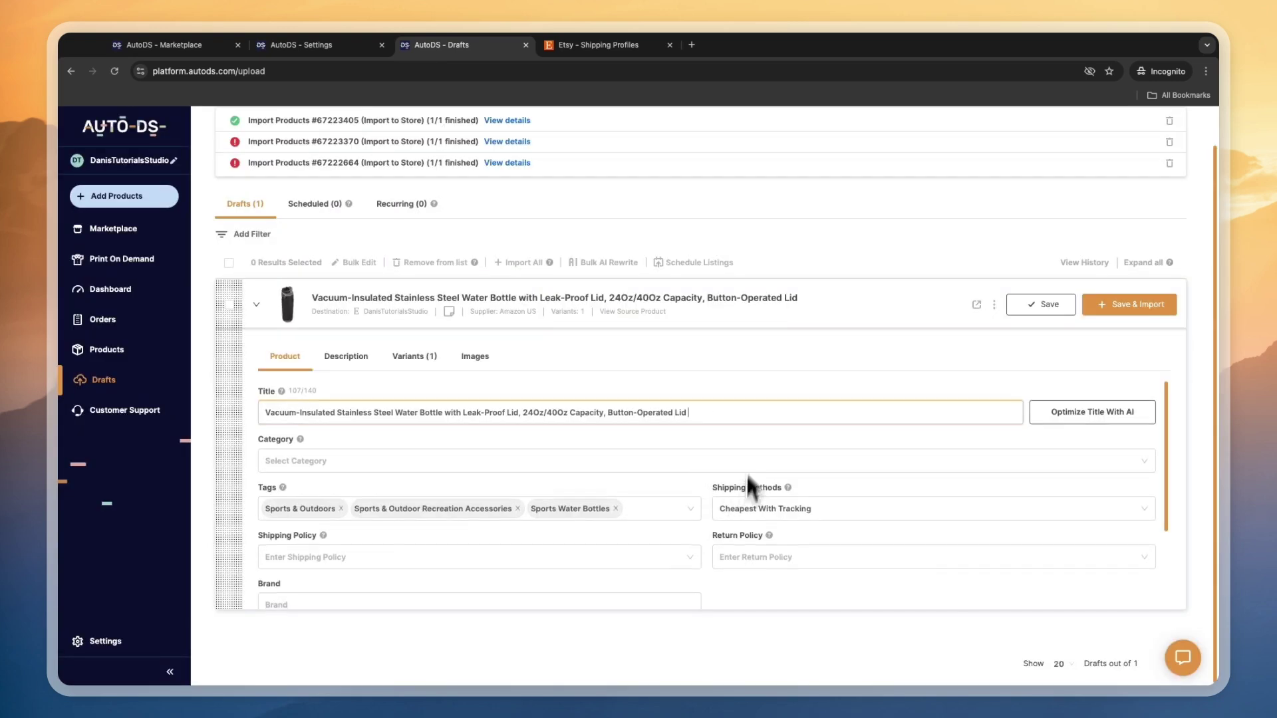
scroll(575, 459, down, 3)
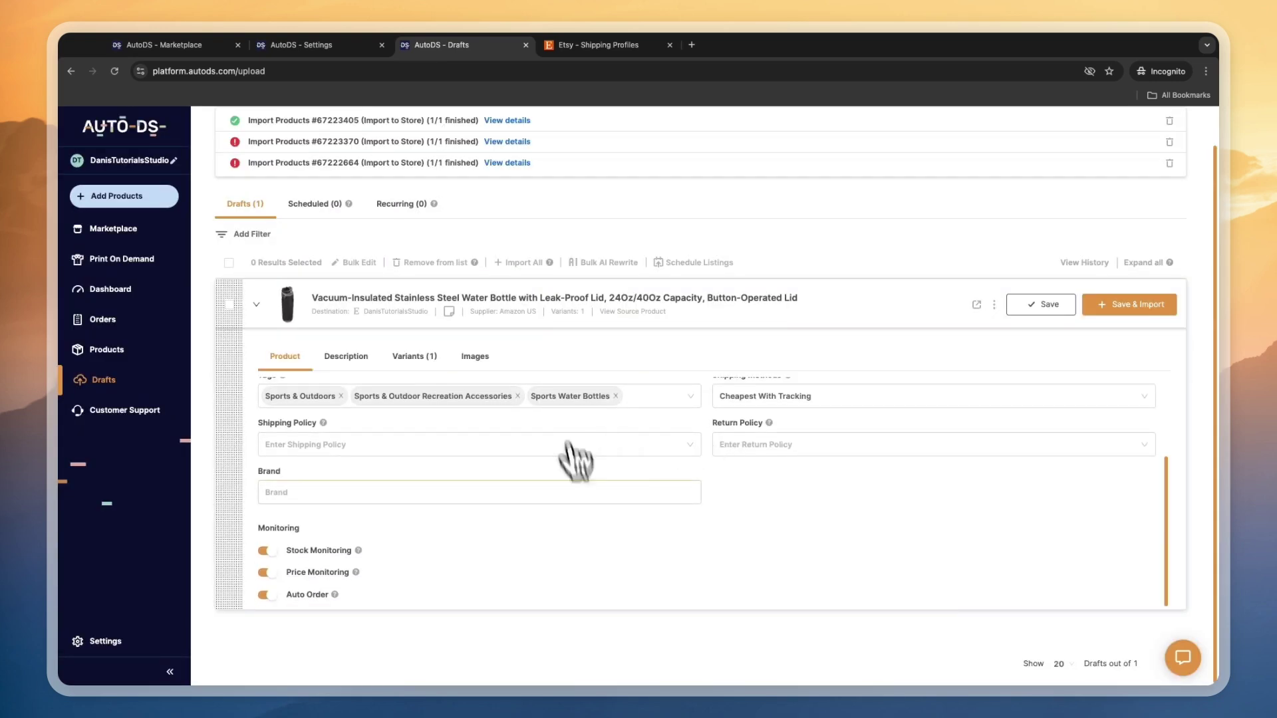
click(1132, 307)
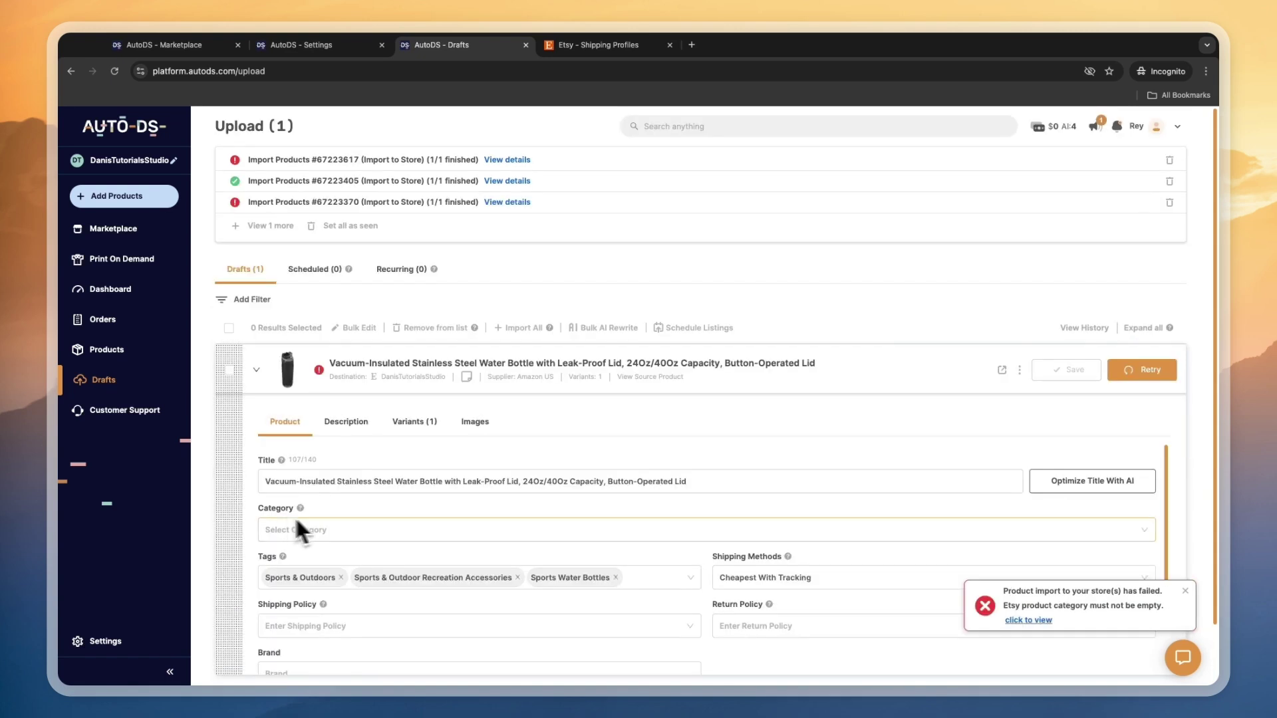
Set the water bottle's category to Accessories → Belts & Suspenders and retry the import successfully
click(293, 532)
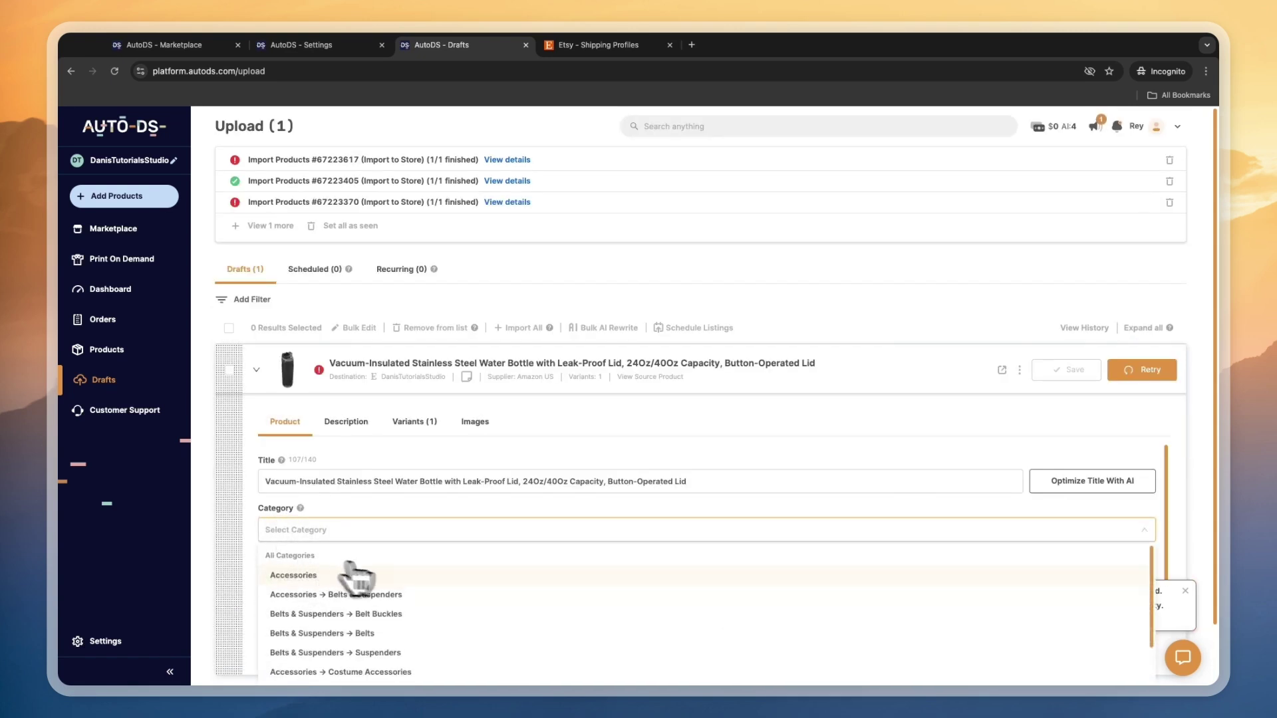
click(383, 599)
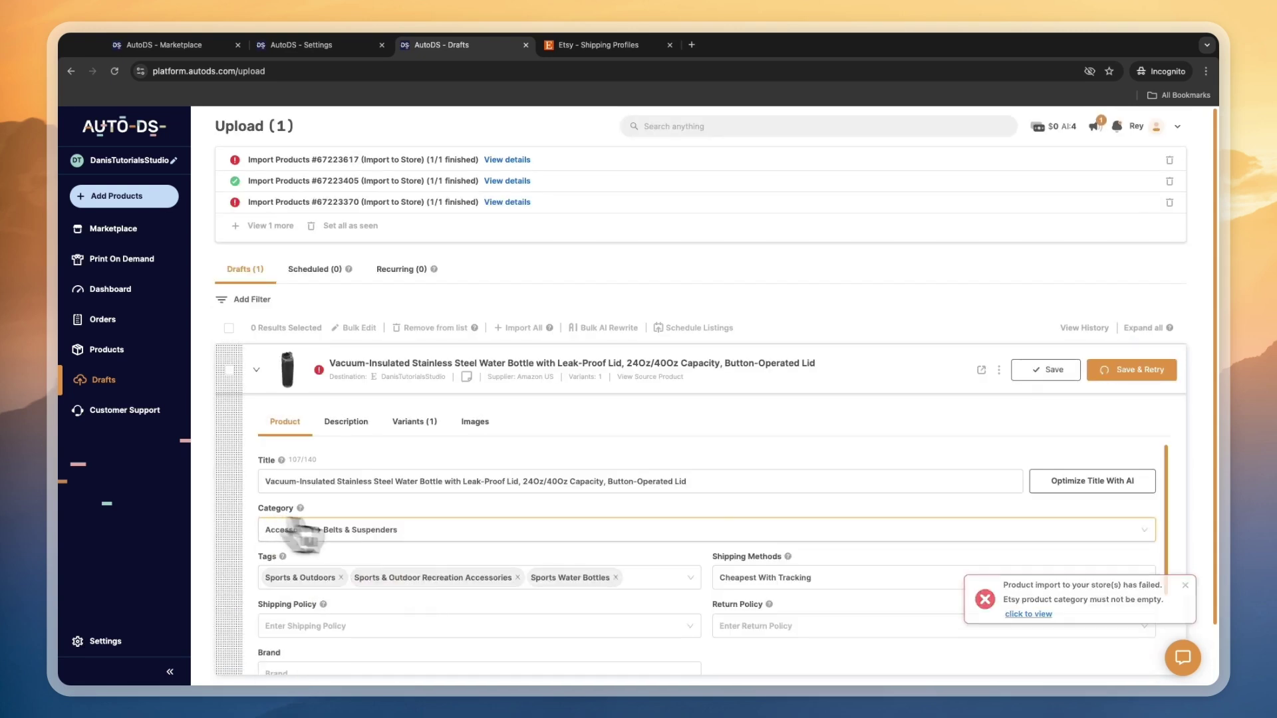
click(1124, 372)
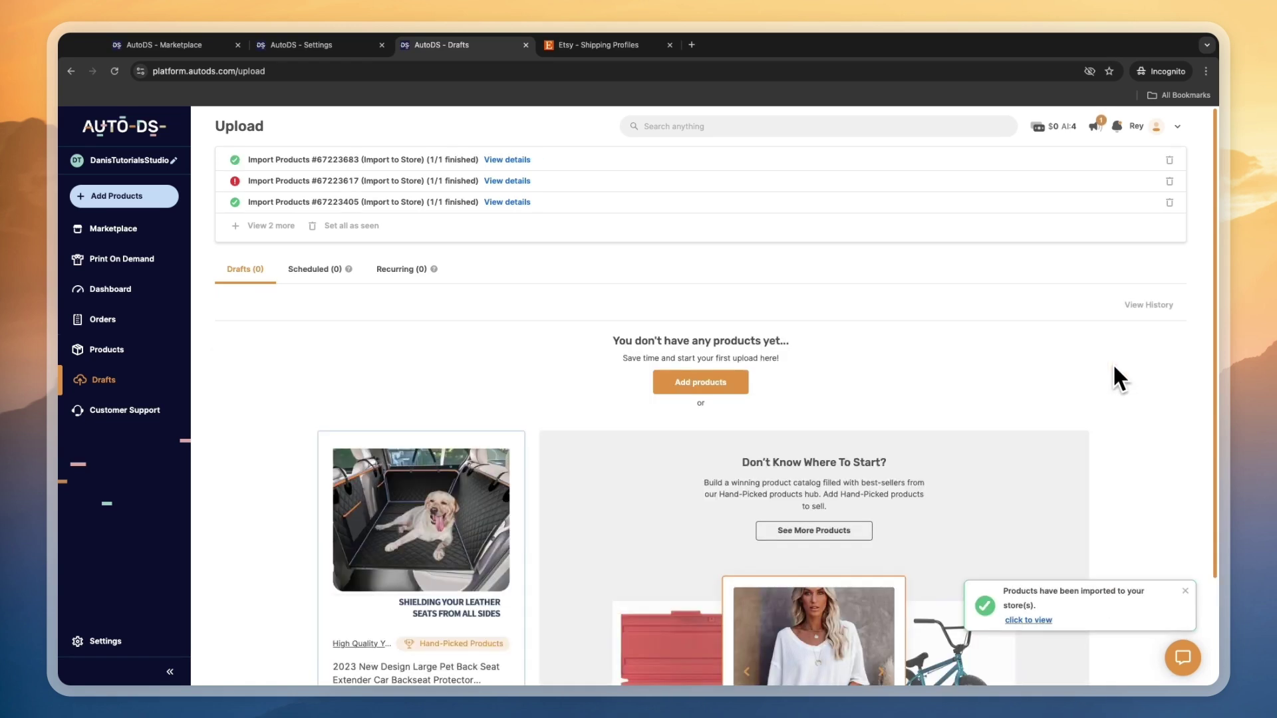
click(97, 349)
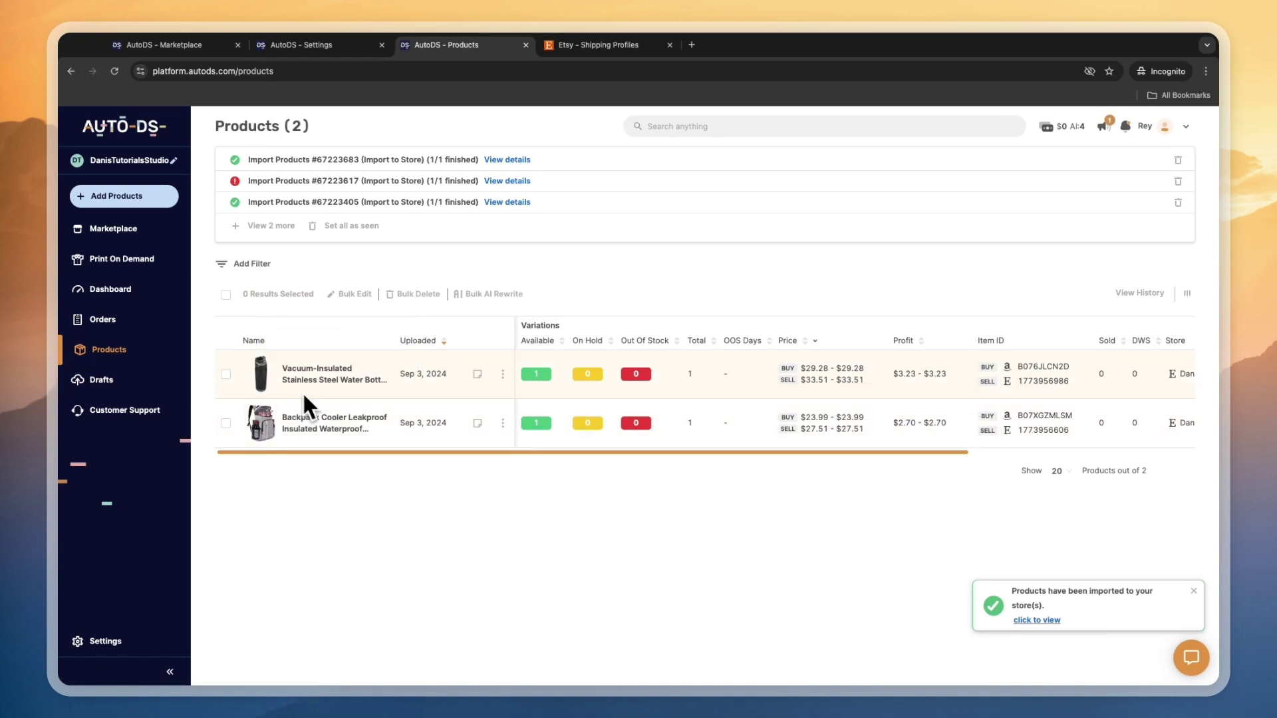
click(583, 46)
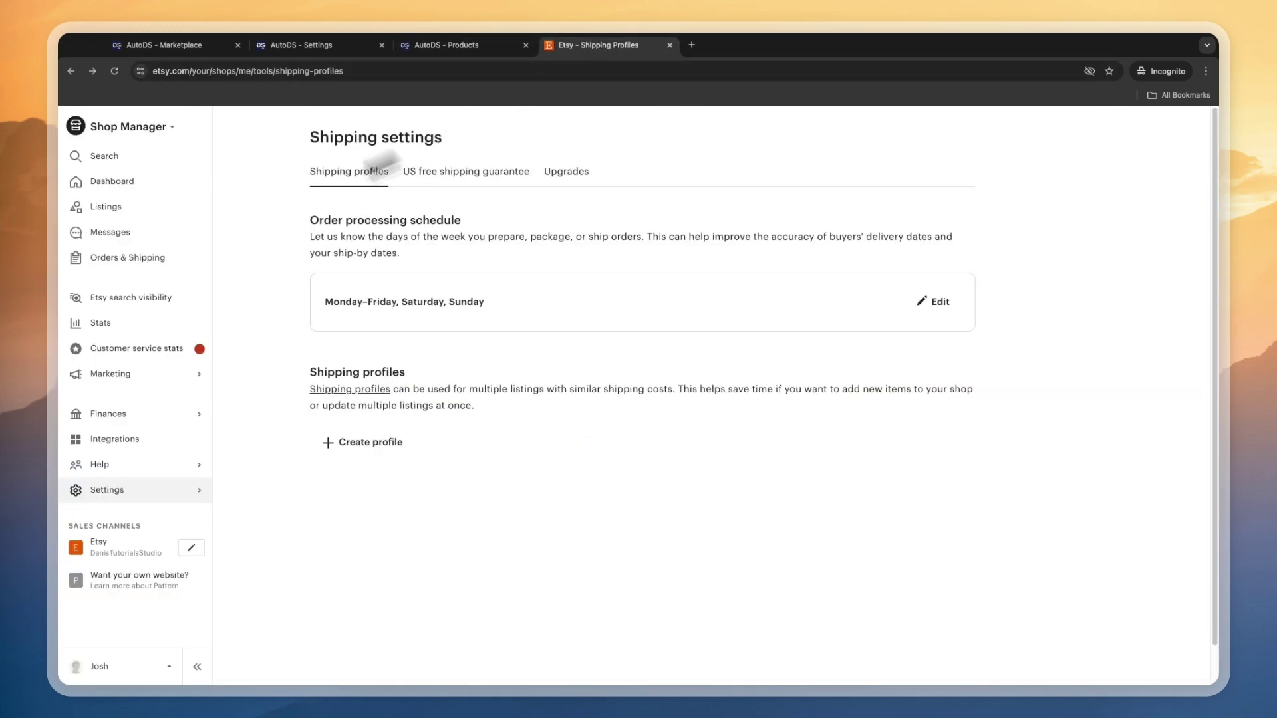
Open the water bottle listing from the Etsy Listings page
click(124, 125)
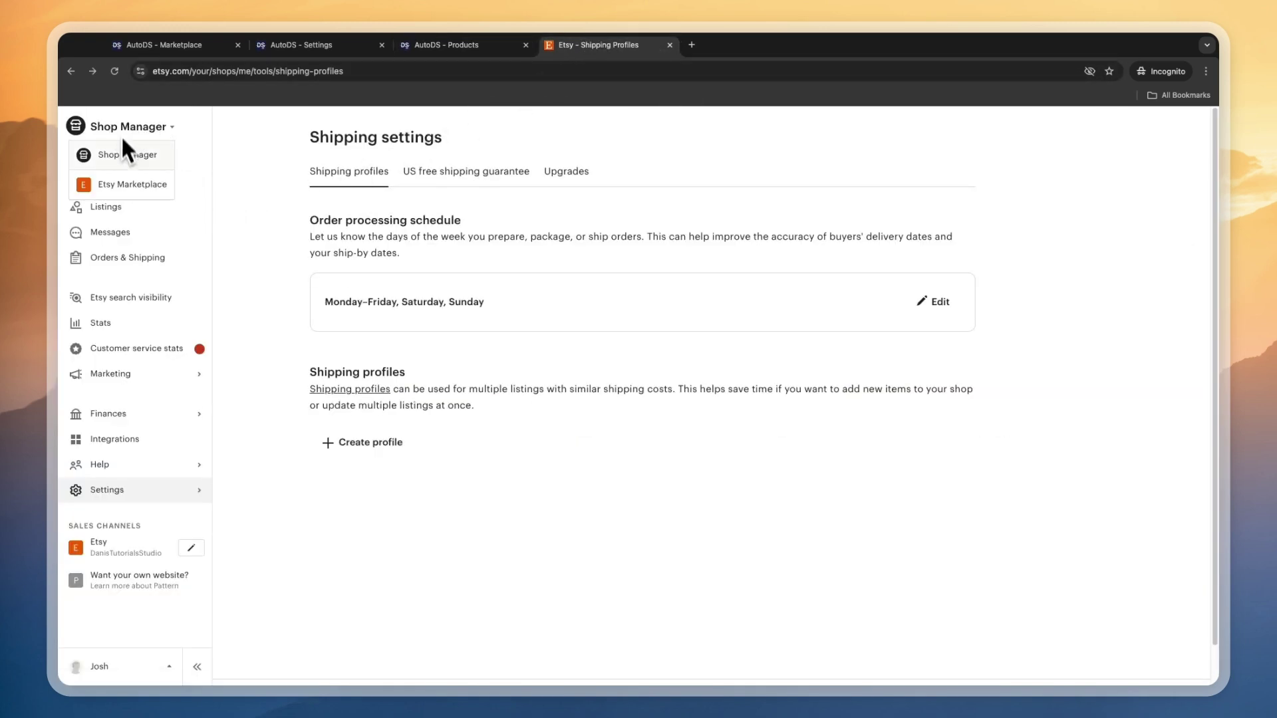
click(150, 205)
scroll(312, 332, down, 1)
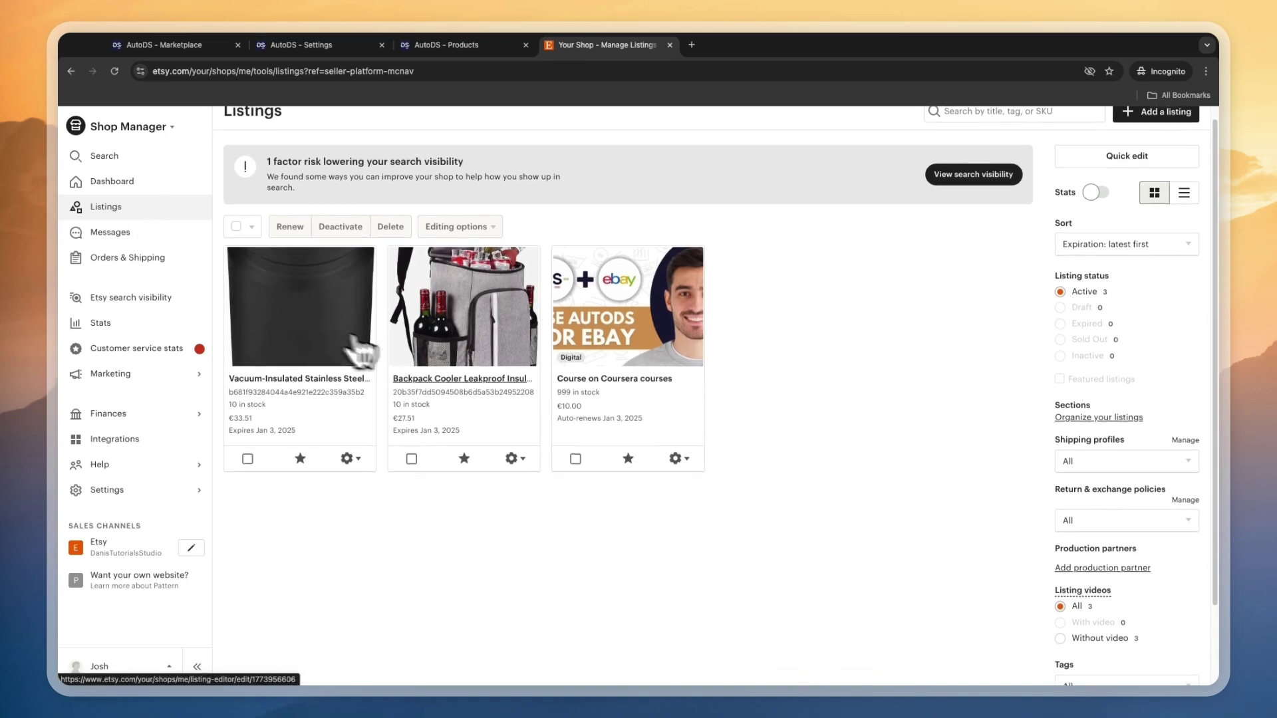
click(268, 337)
scroll(485, 354, down, 3)
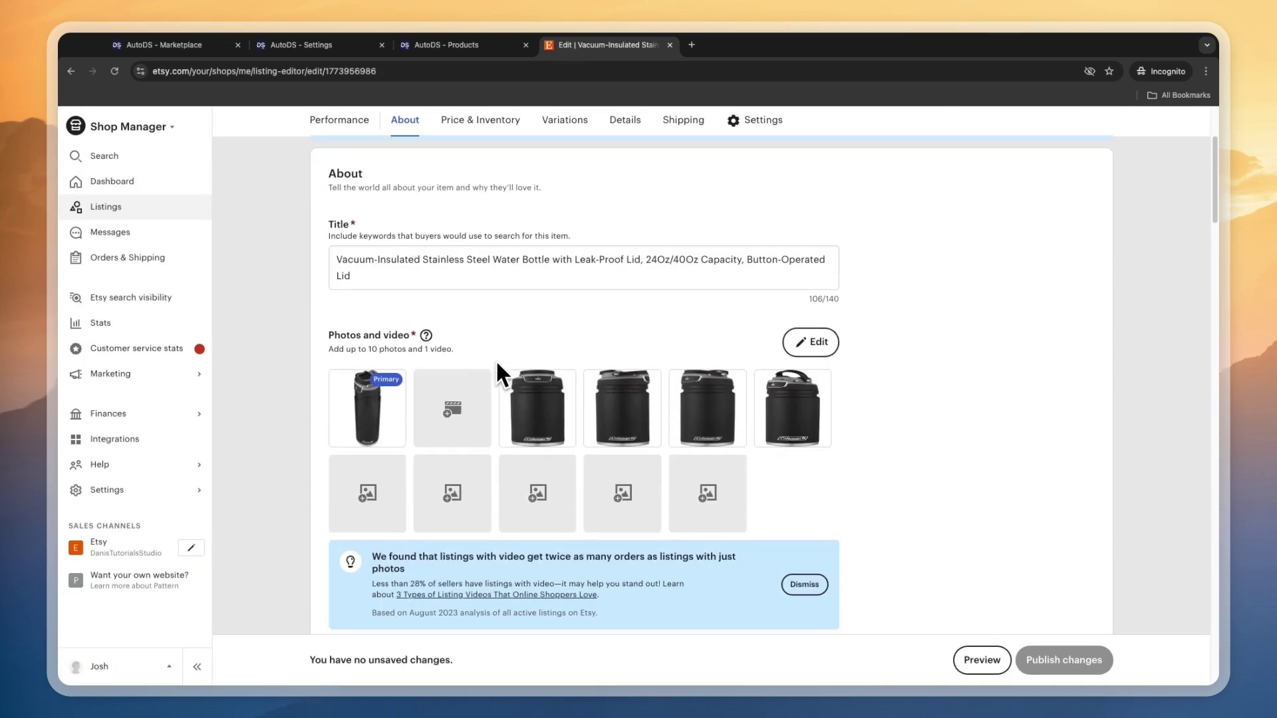
scroll(408, 426, down, 1)
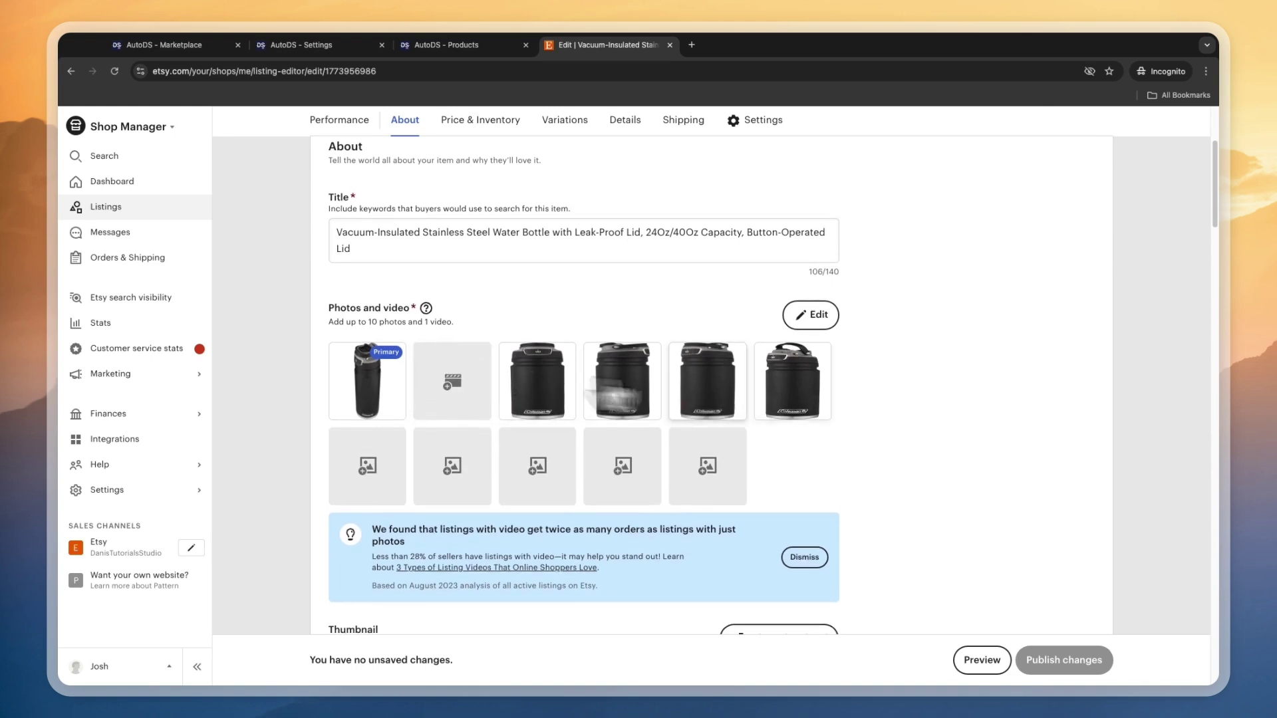
Try a 2:3 crop on the third product photo, then close without applying it
click(731, 393)
click(203, 398)
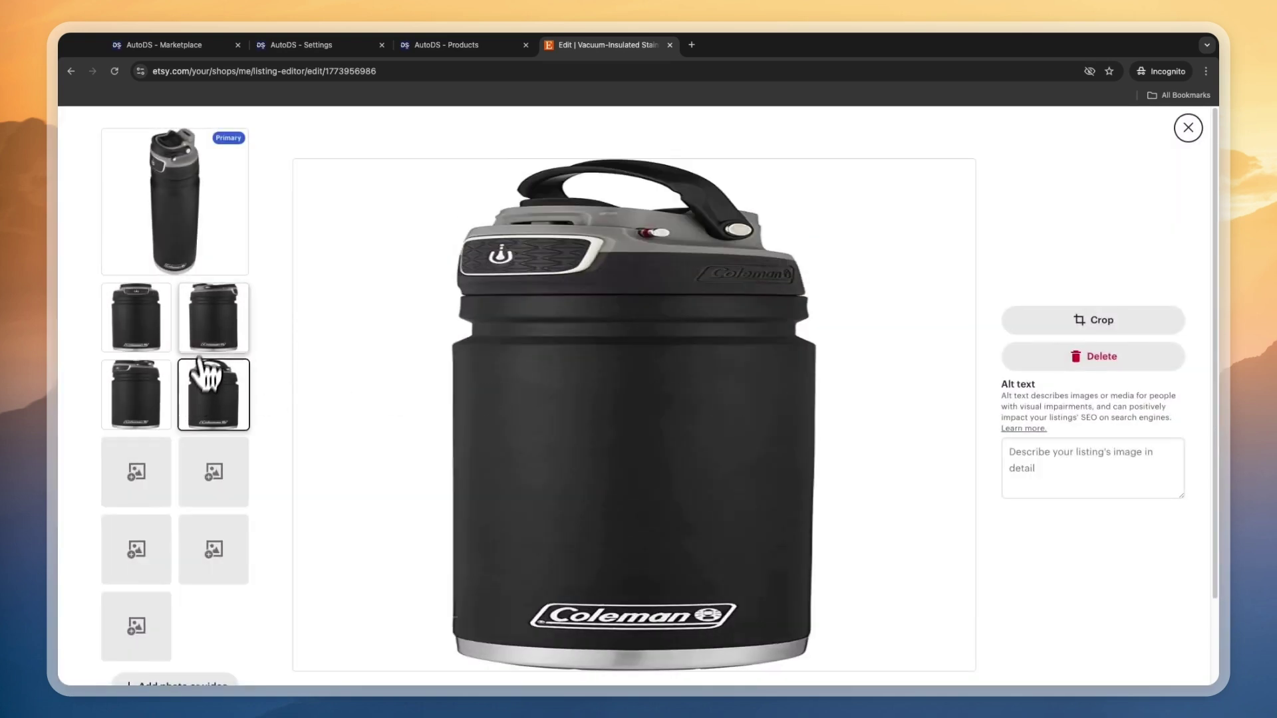
click(214, 317)
click(1078, 322)
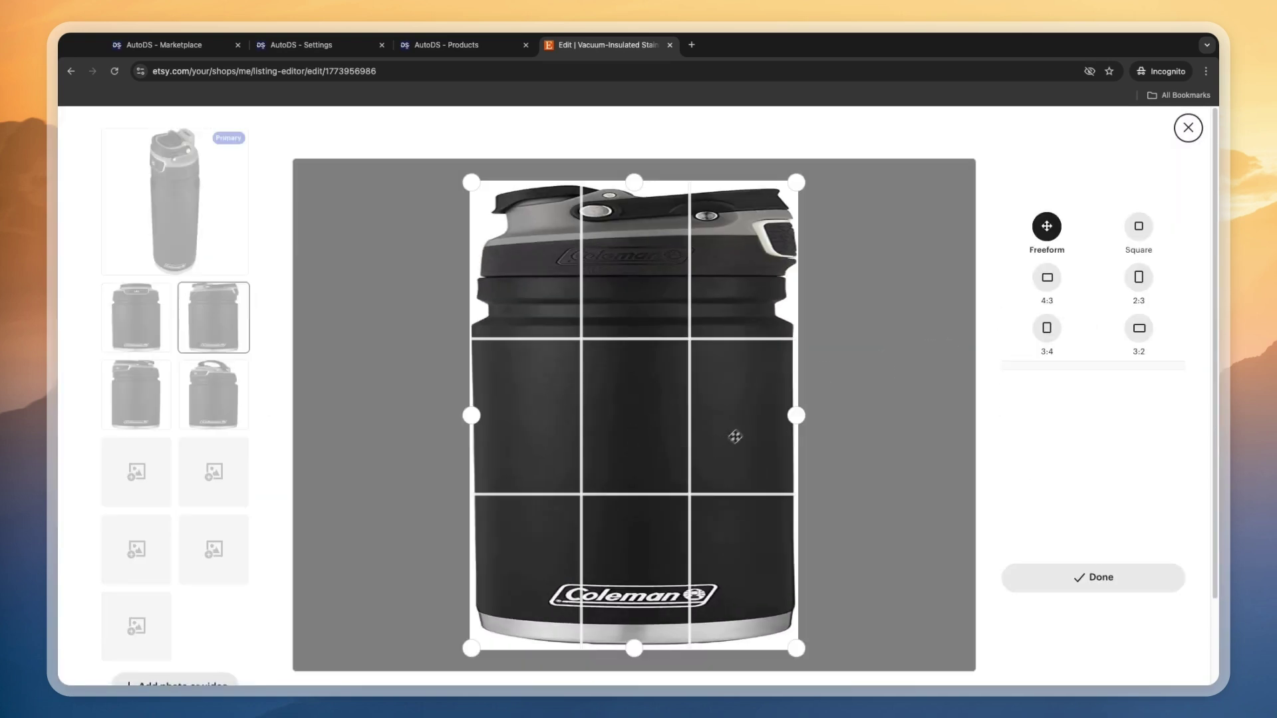
click(1139, 278)
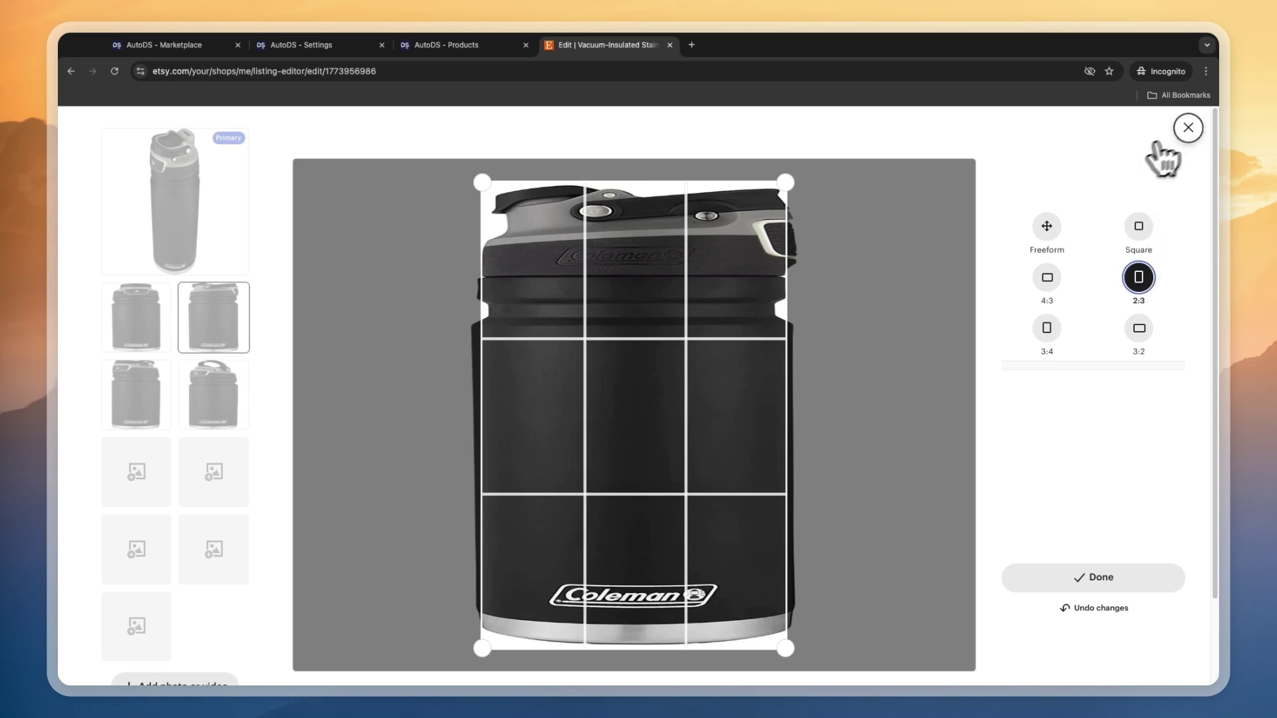
click(1187, 129)
Review the listing details, priced €33.51 with quantity 10, then return to AutoDS Products
scroll(598, 399, down, 5)
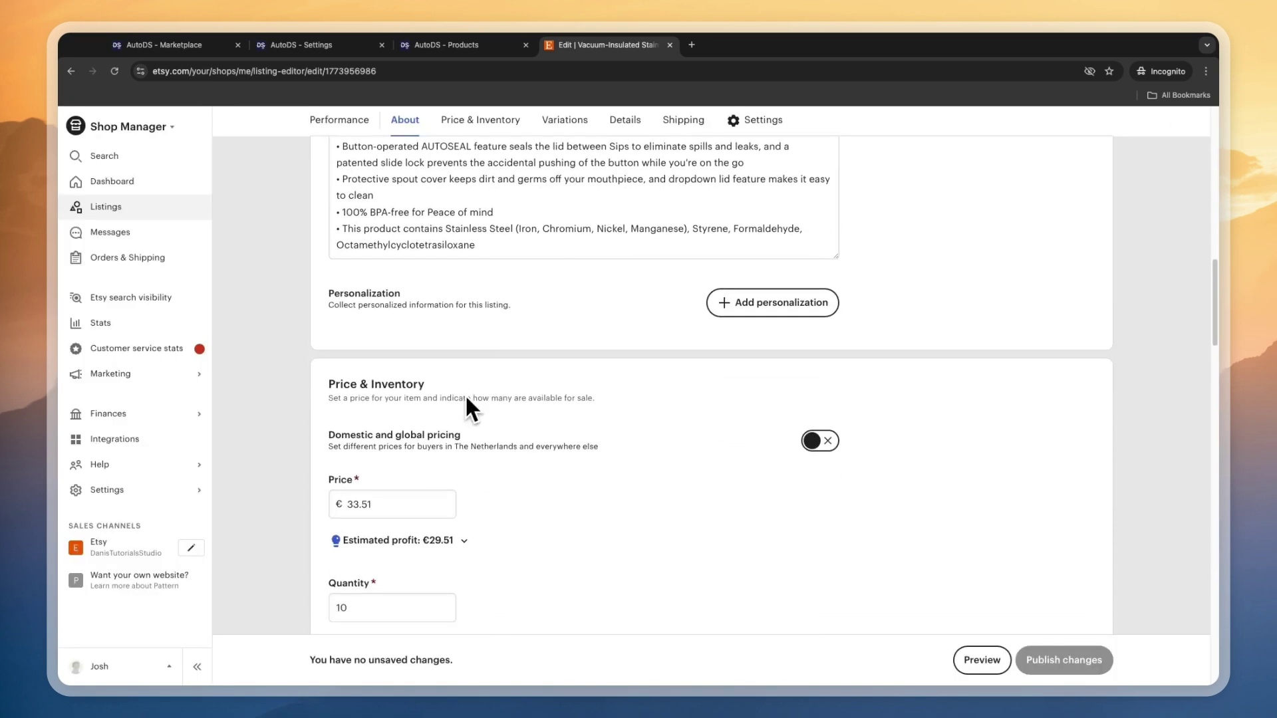
scroll(469, 407, down, 2)
scroll(411, 507, down, 2)
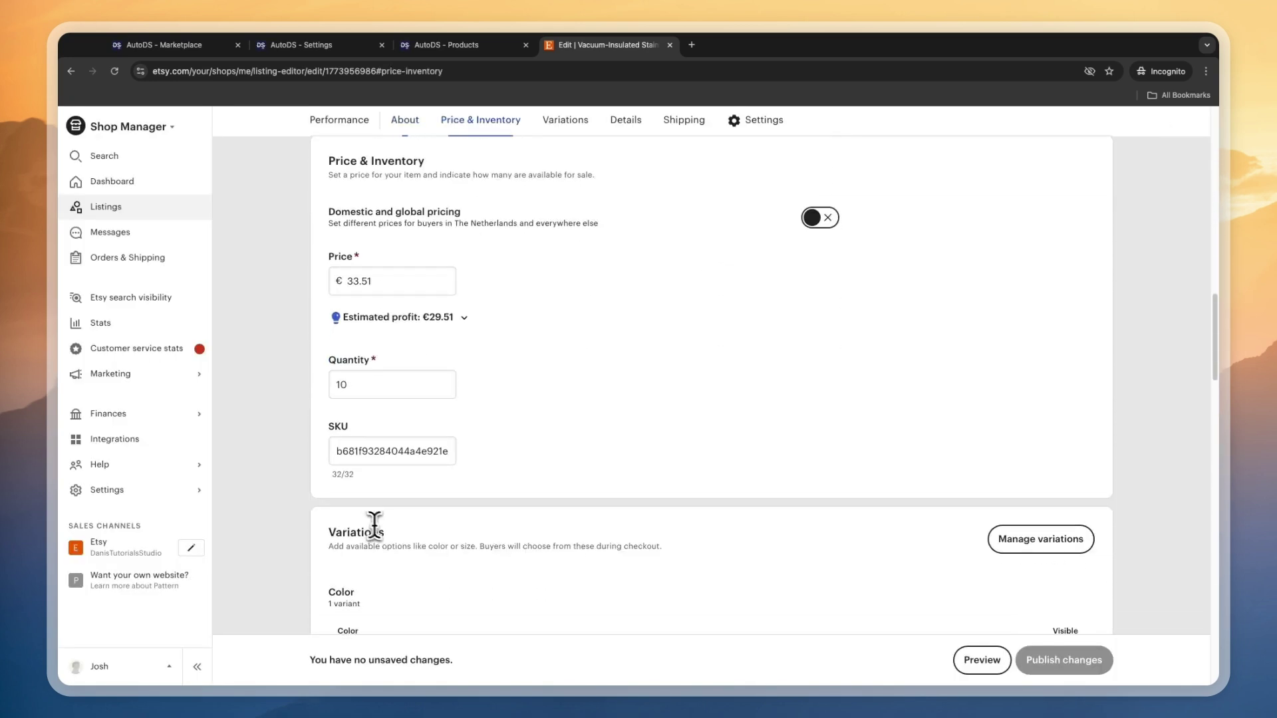
scroll(453, 476, down, 10)
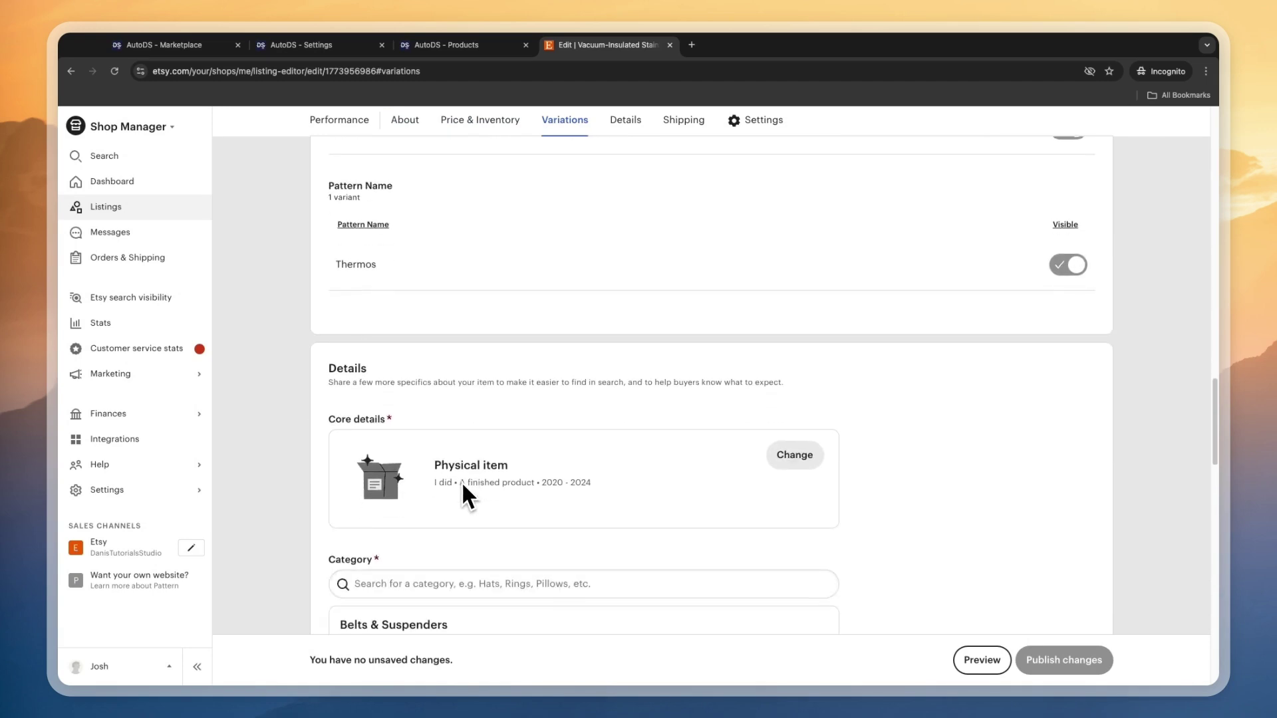
scroll(523, 512, down, 6)
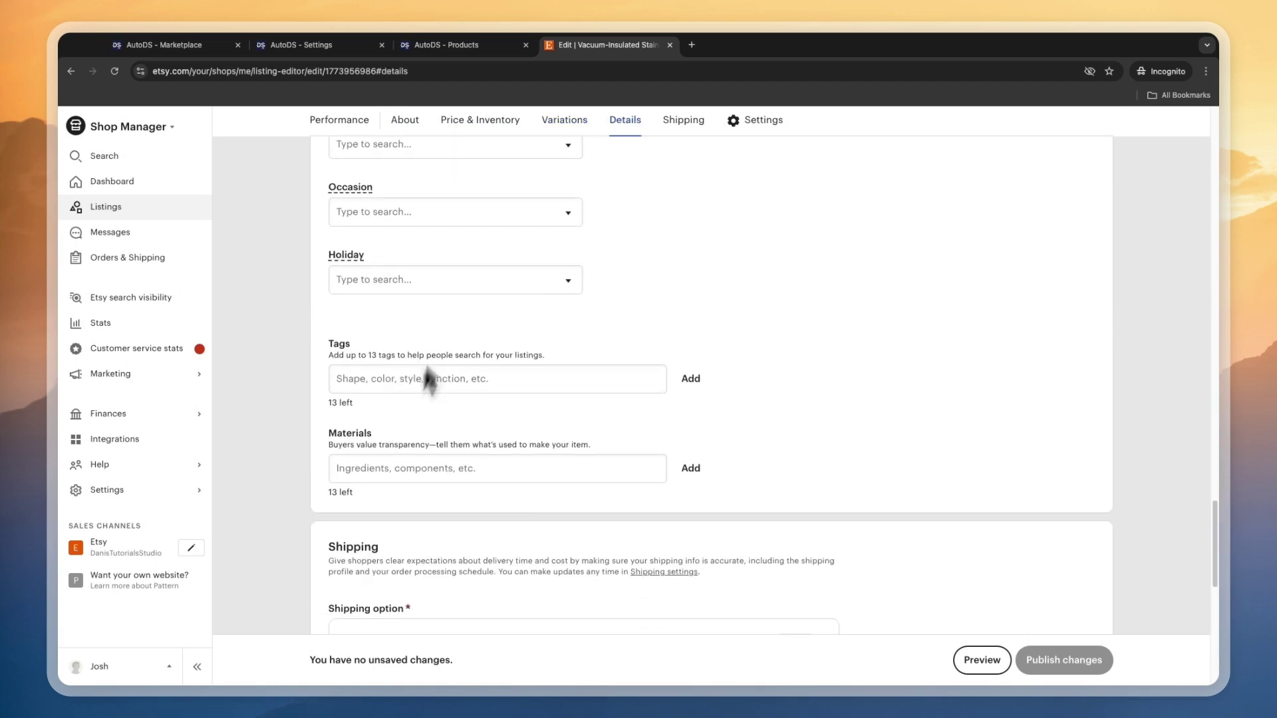
click(449, 43)
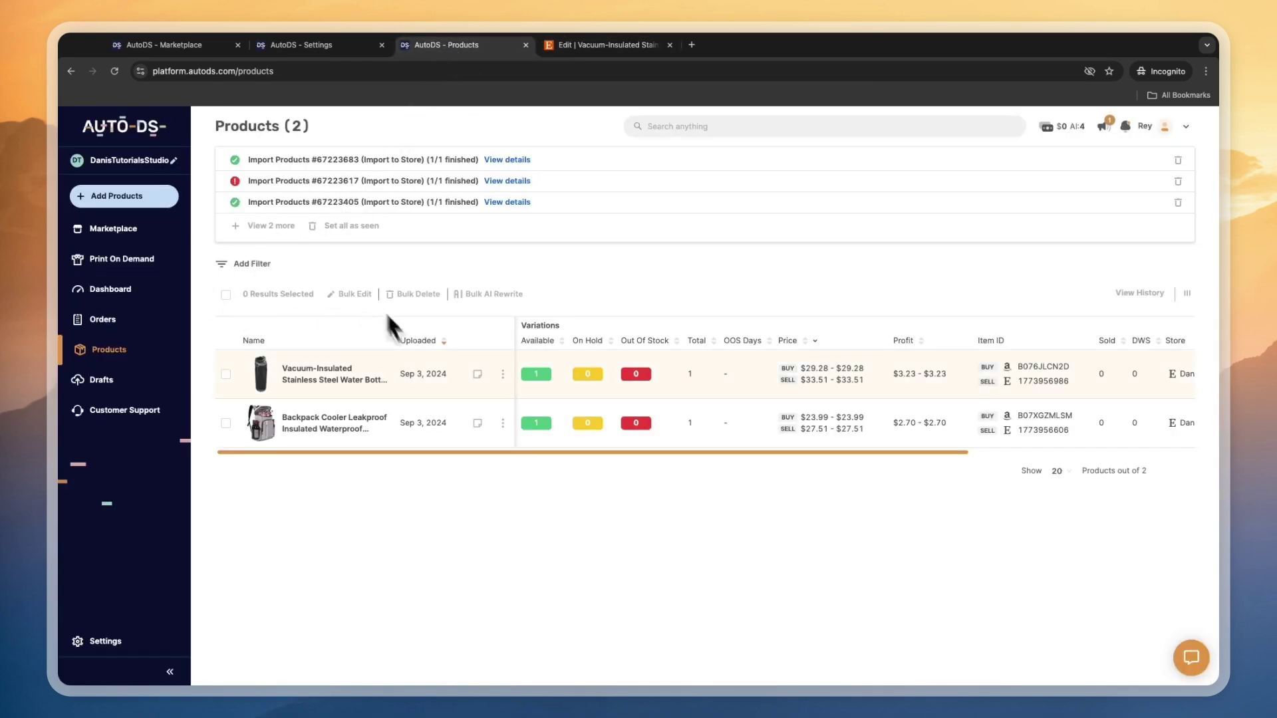
Check the empty Orders page with 5 auto-order credits, then open AutoDS Settings
click(116, 322)
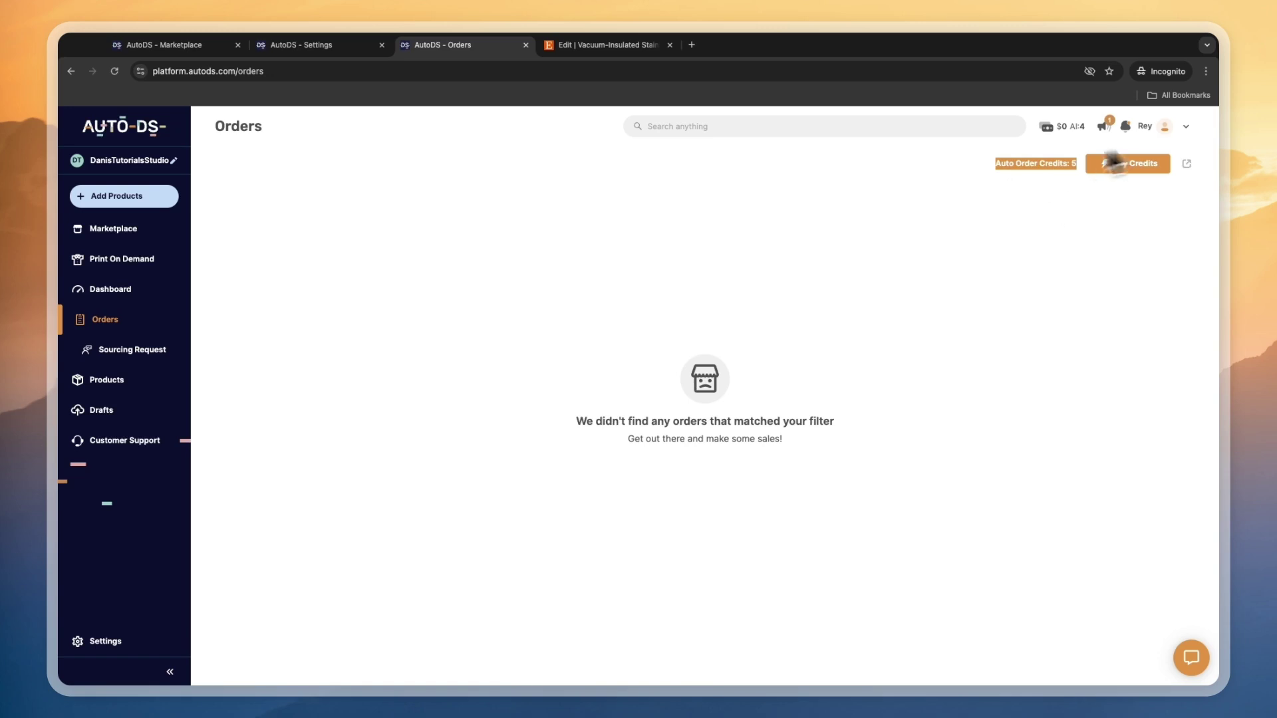
click(107, 643)
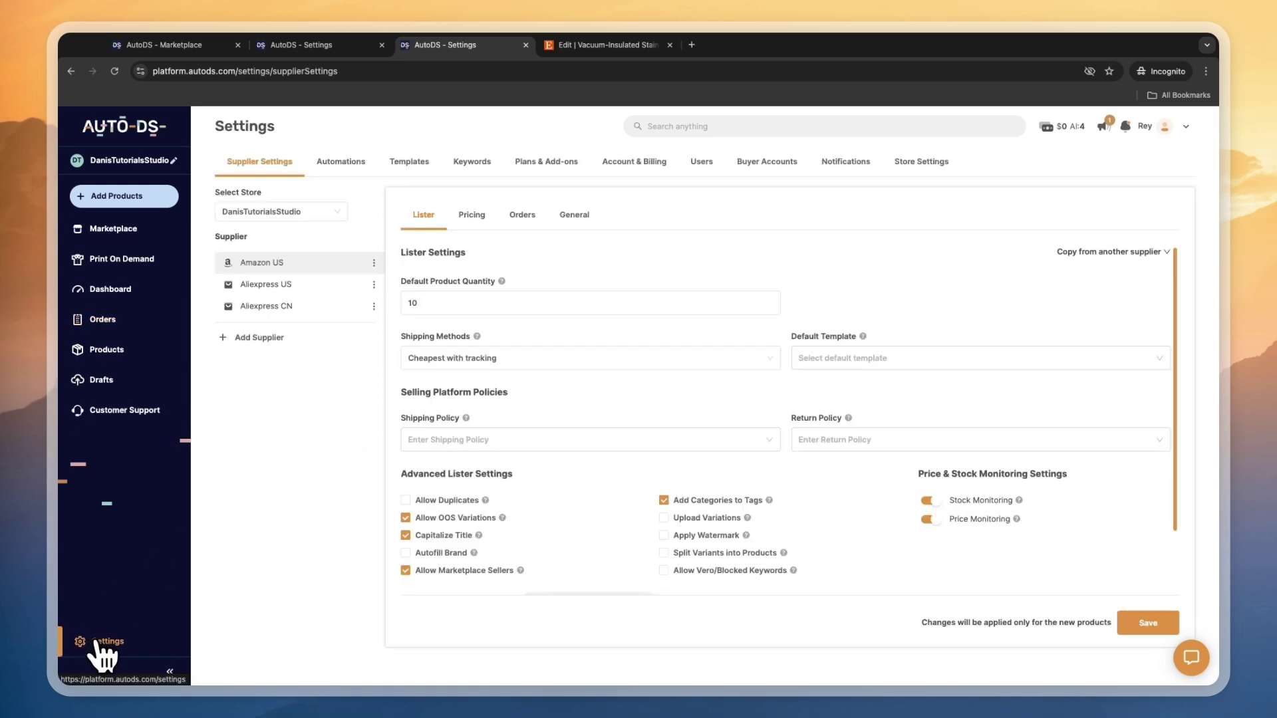
Preview the Add Buyer Account form under Buyer Accounts, close it unfilled, then open Add Products
click(765, 163)
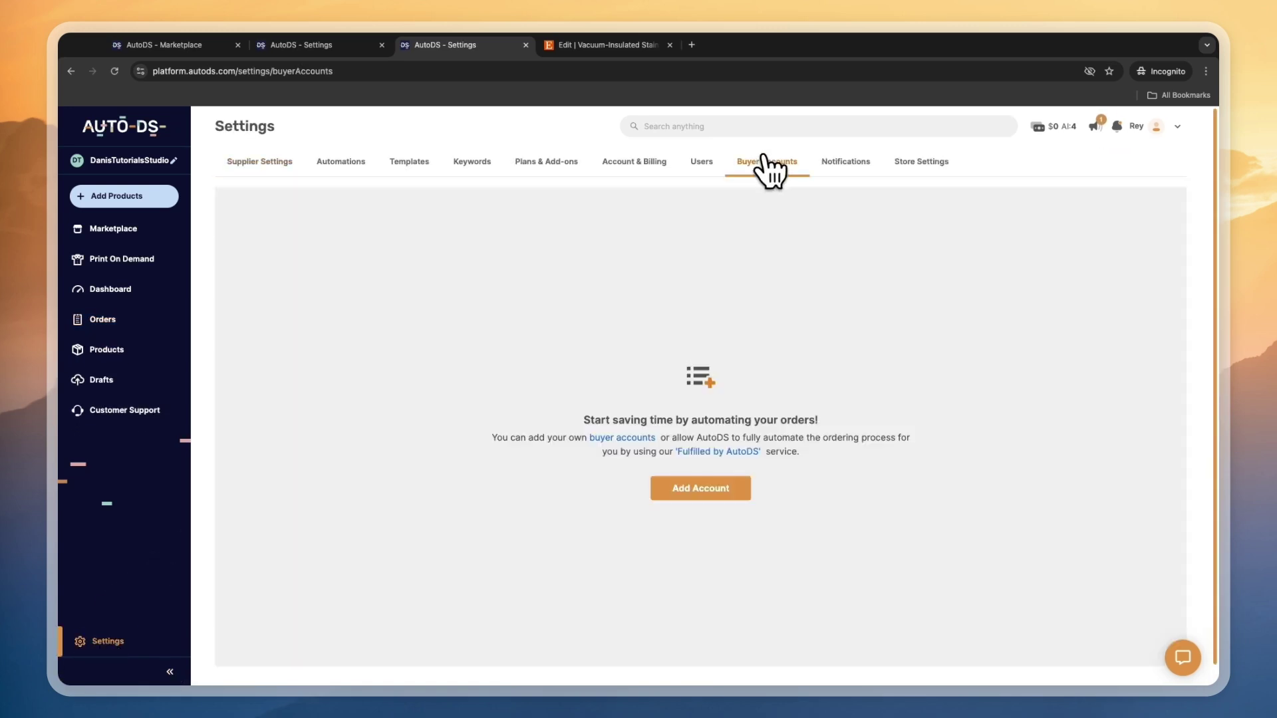
click(690, 480)
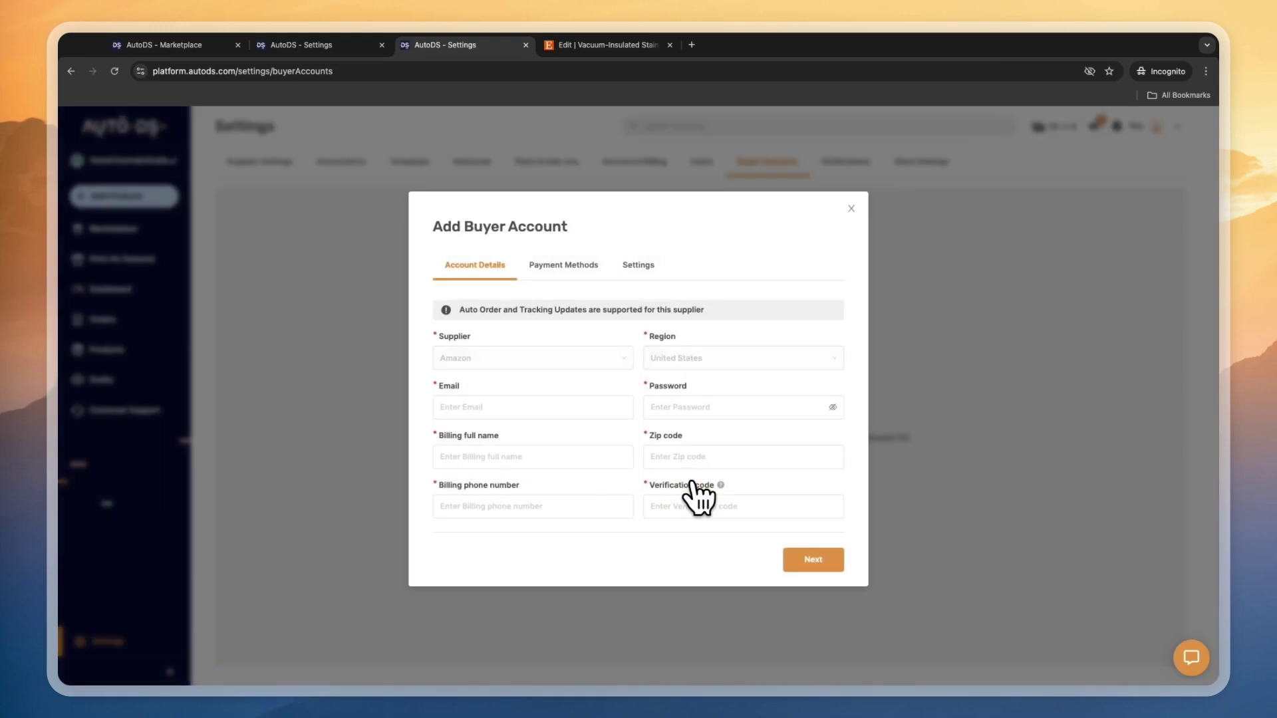
click(852, 208)
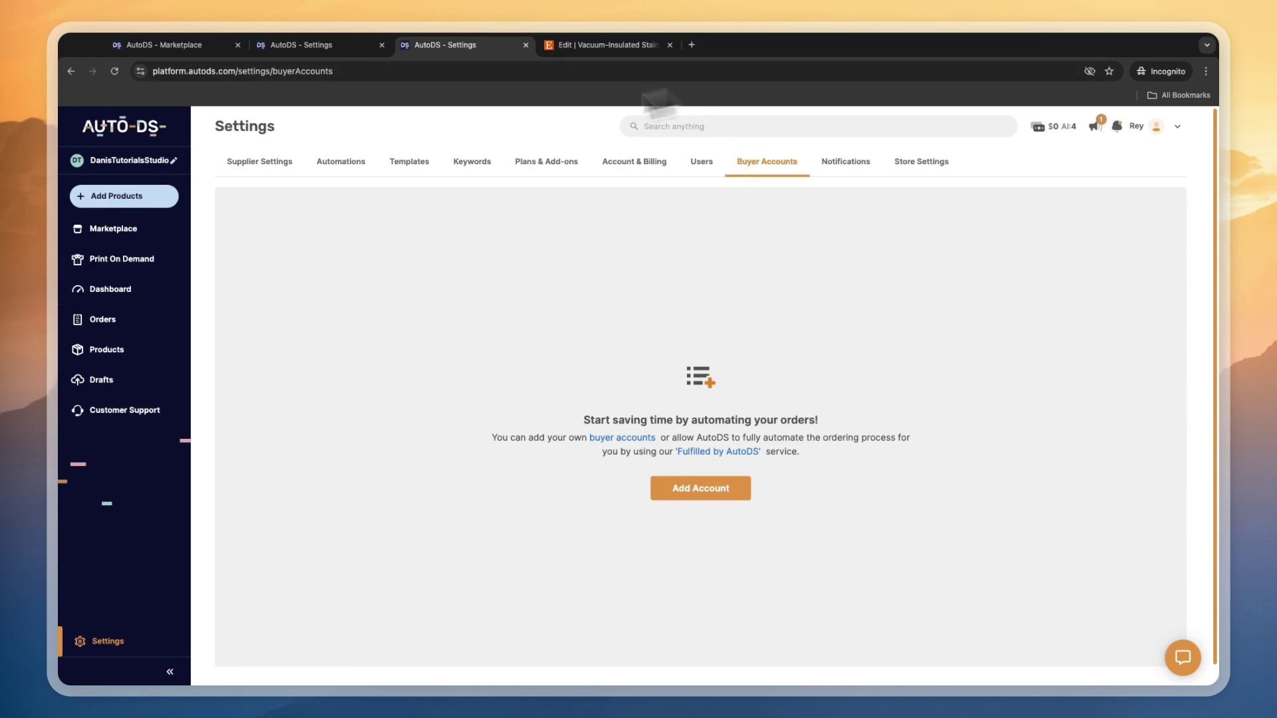
click(121, 196)
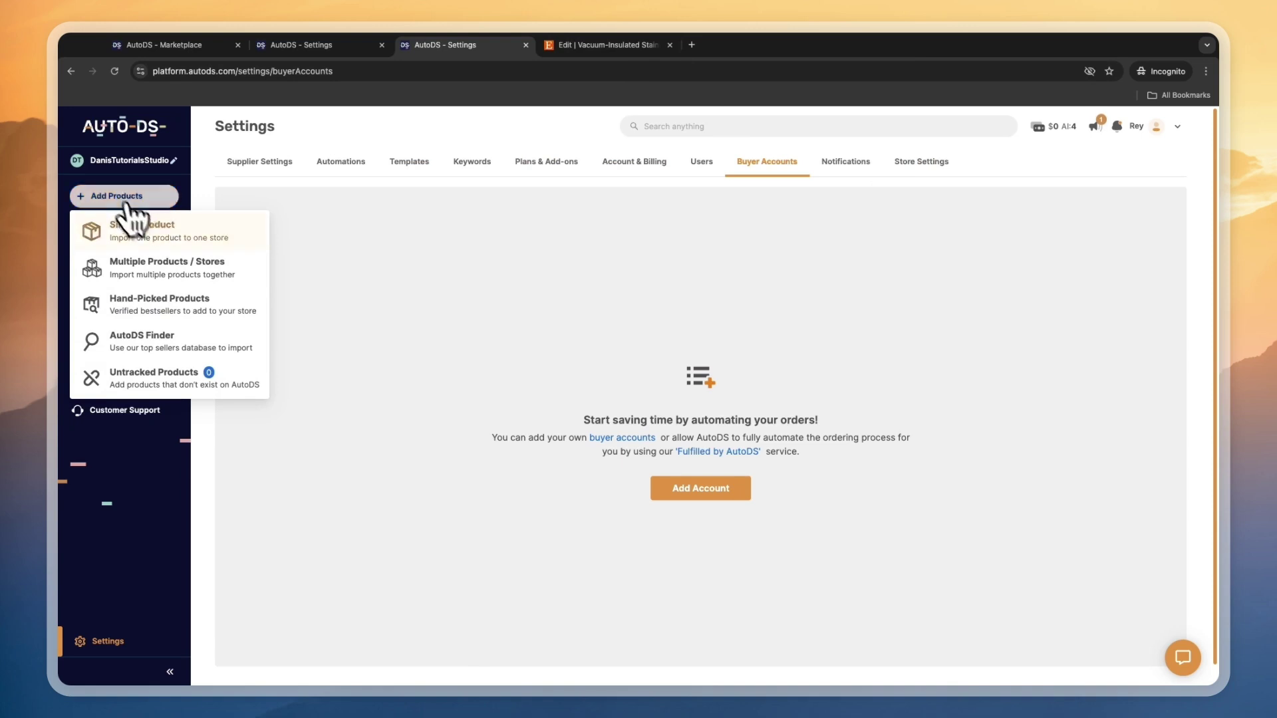
Start adding a single product with AliExpress as the supplier source
click(136, 226)
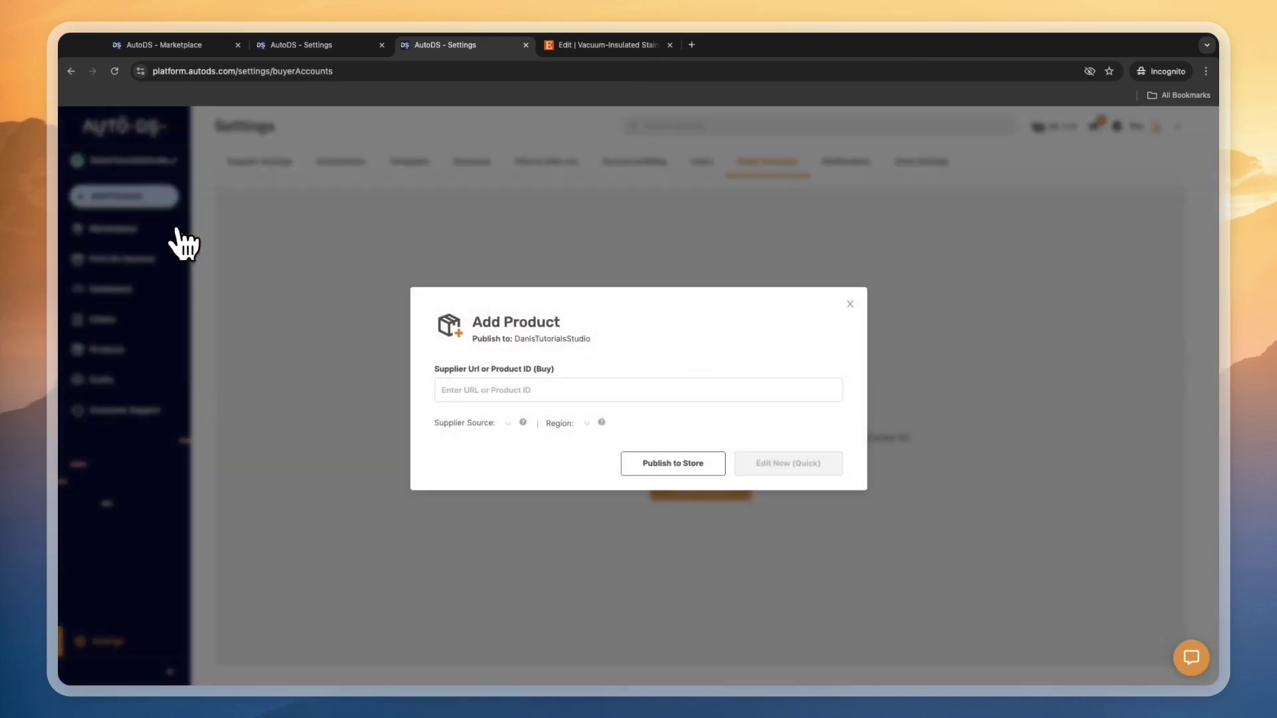
click(492, 423)
scroll(542, 466, down, 5)
scroll(542, 466, up, 5)
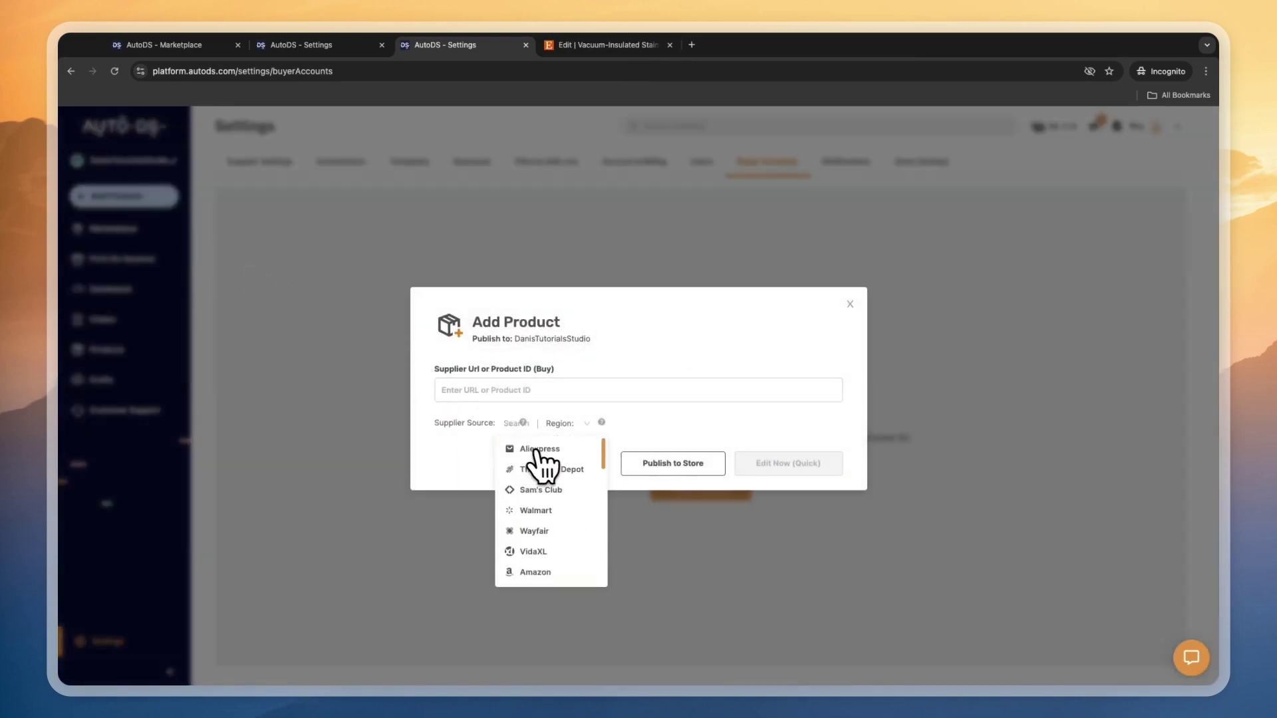
click(549, 450)
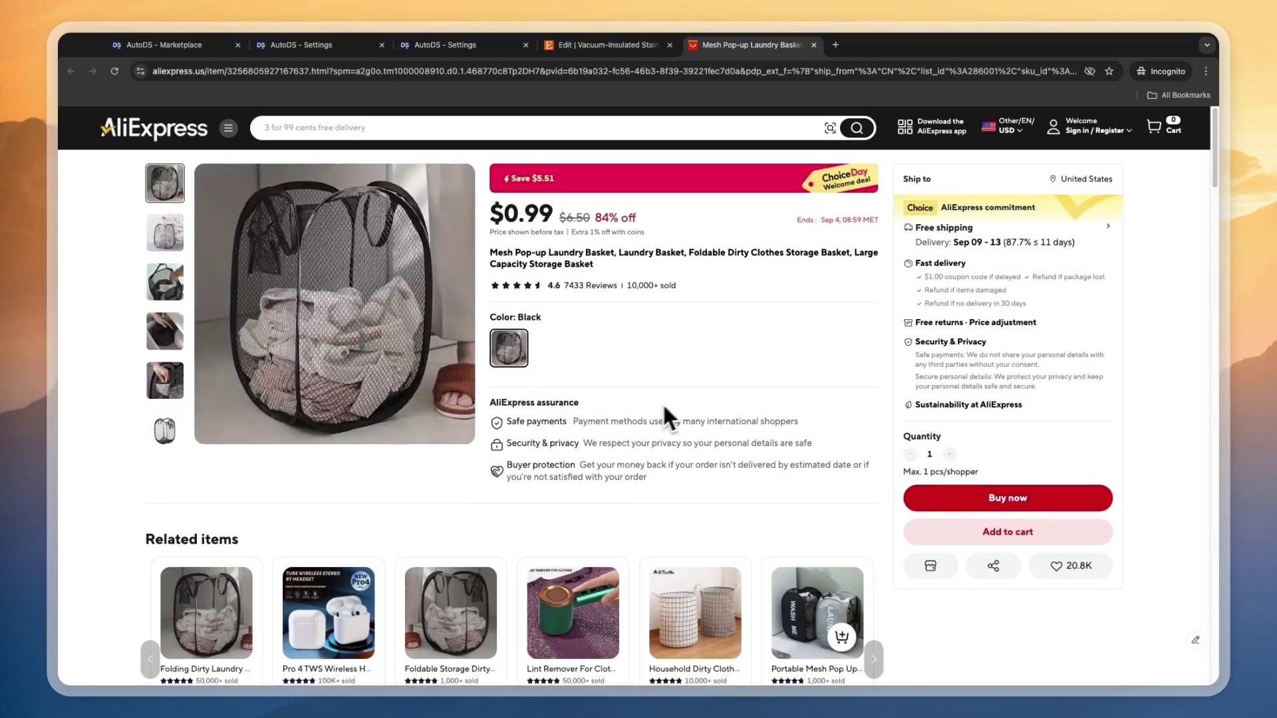
Paste the laundry basket's AliExpress URL into Supplier URL and publish it to the store
click(352, 71)
key(super+a)
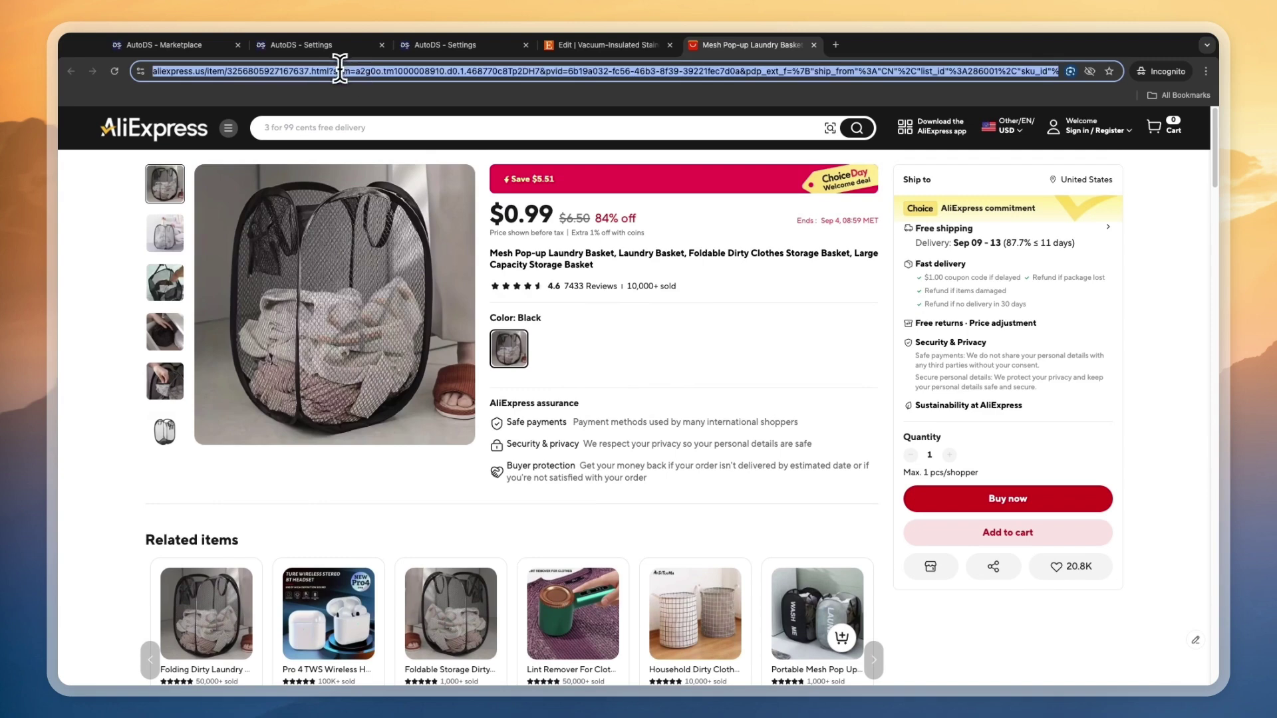
right_click(341, 71)
click(369, 149)
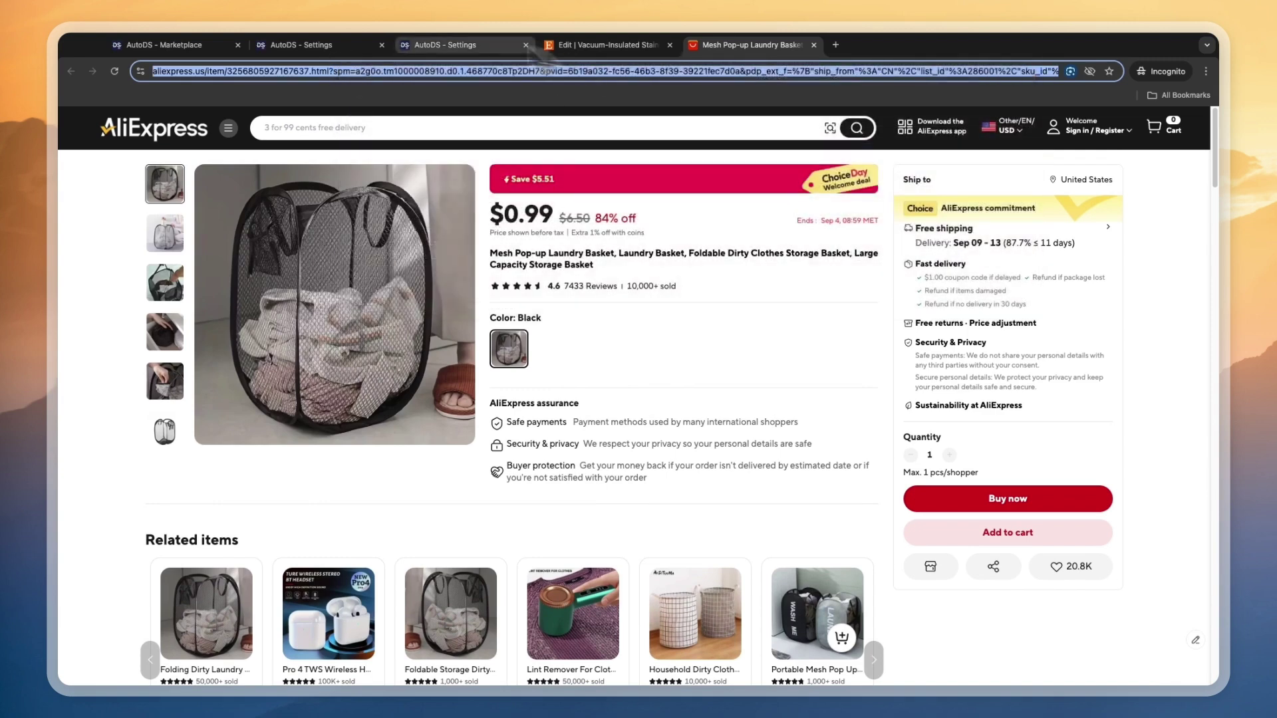
click(451, 40)
right_click(502, 389)
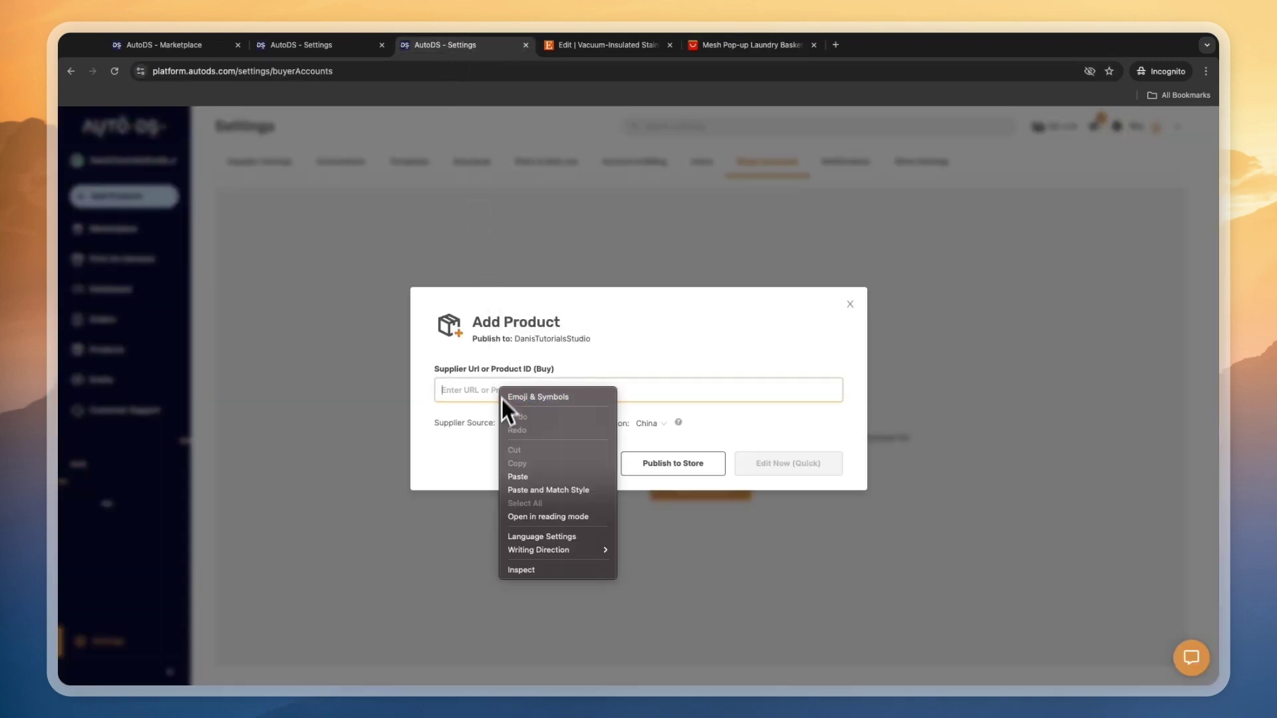
click(517, 476)
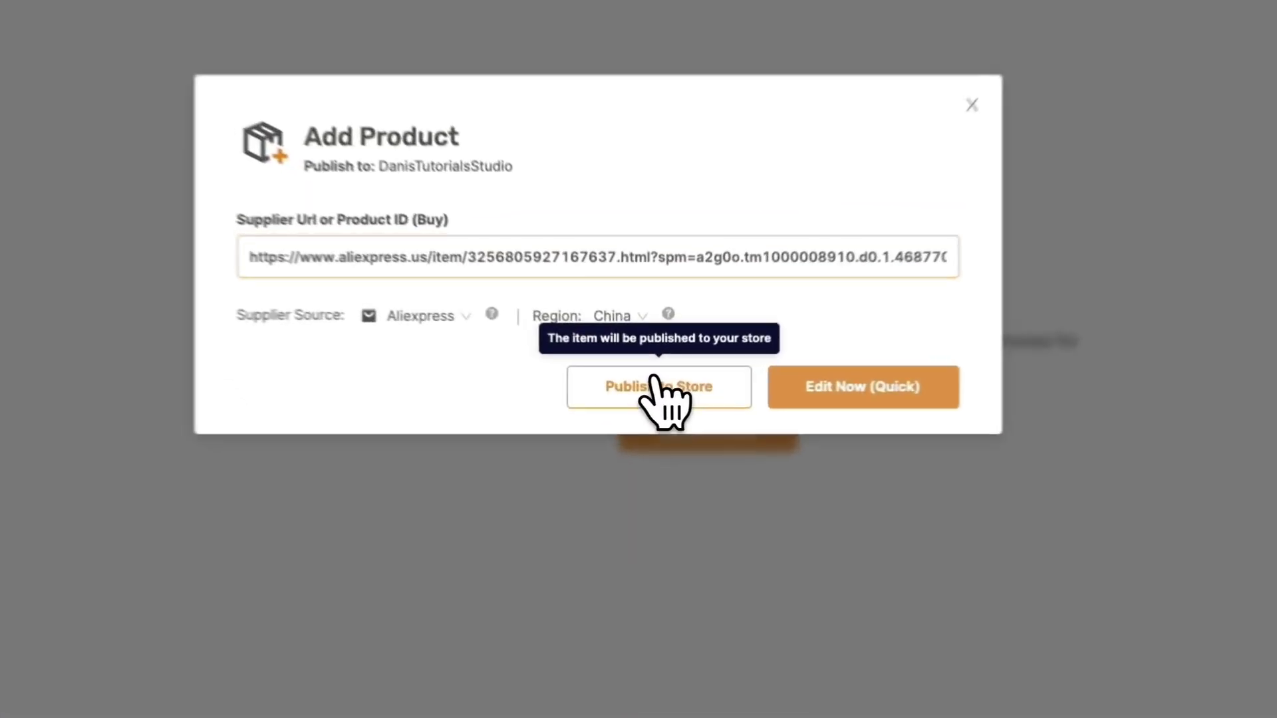
click(675, 462)
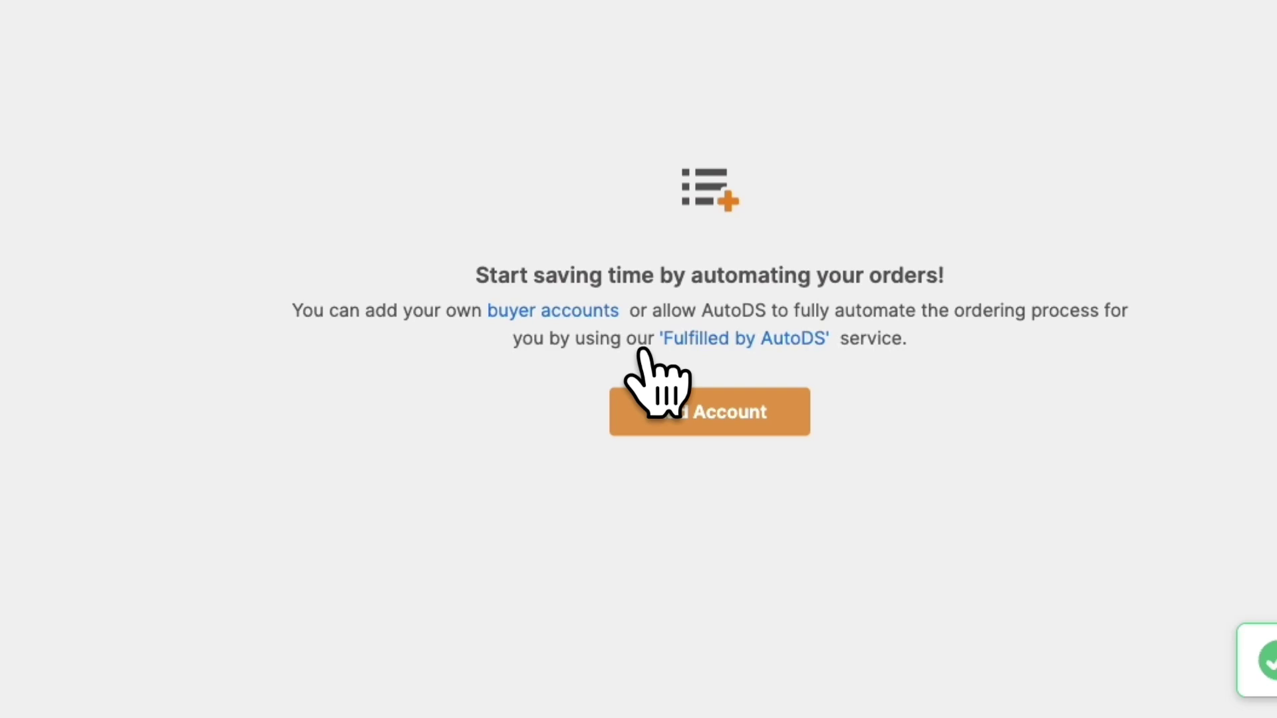
click(34, 249)
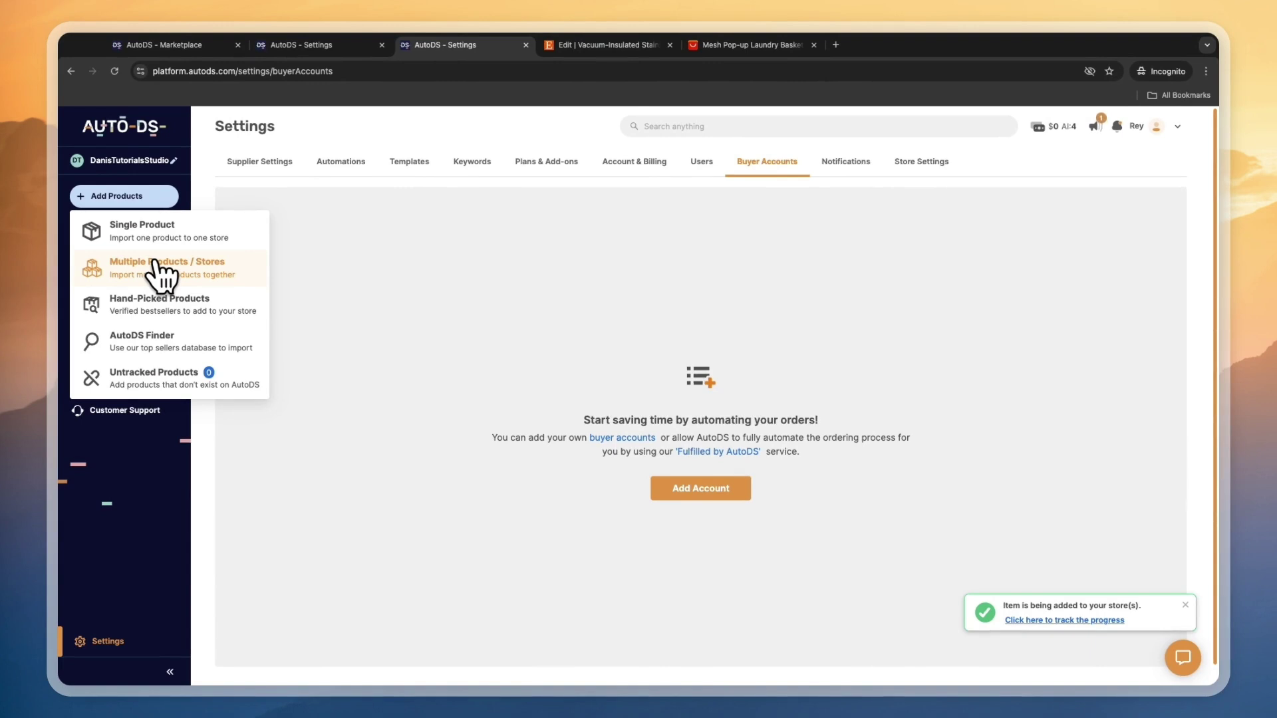
From Products, browse the Print On Demand catalogue of blank apparel
click(126, 353)
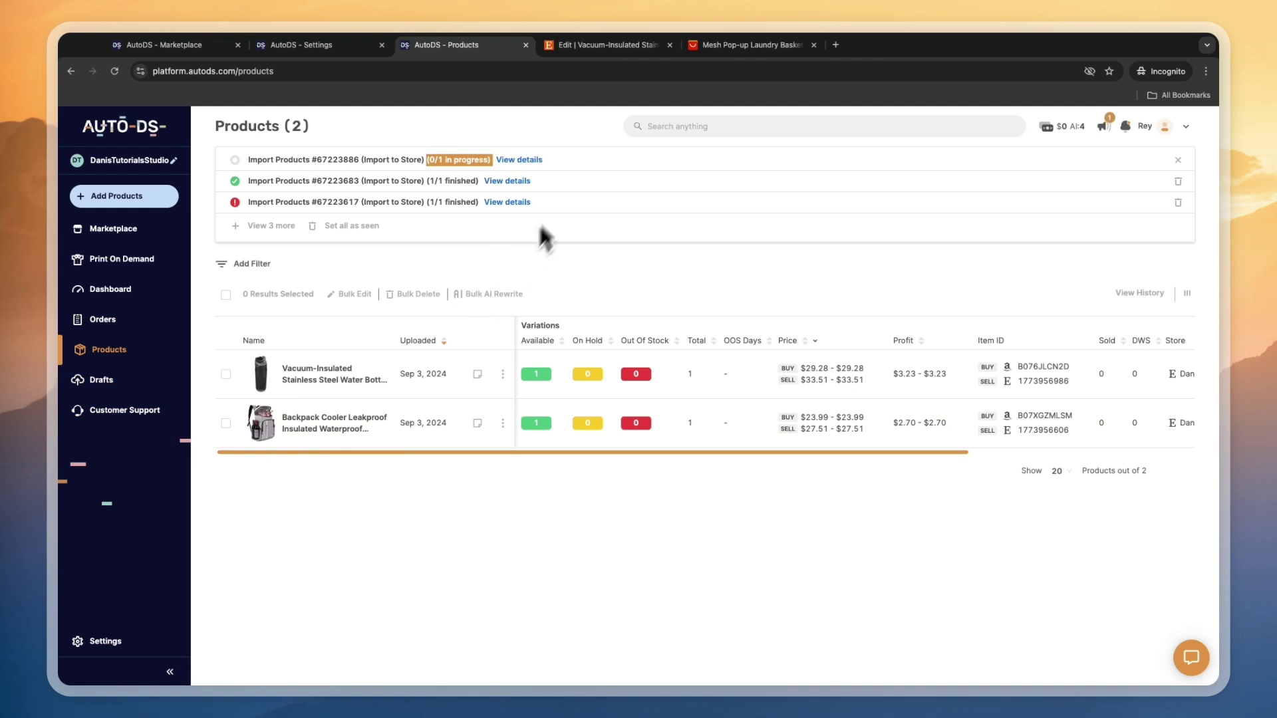
click(166, 264)
mouse_move(353, 353)
scroll(352, 353, down, 1)
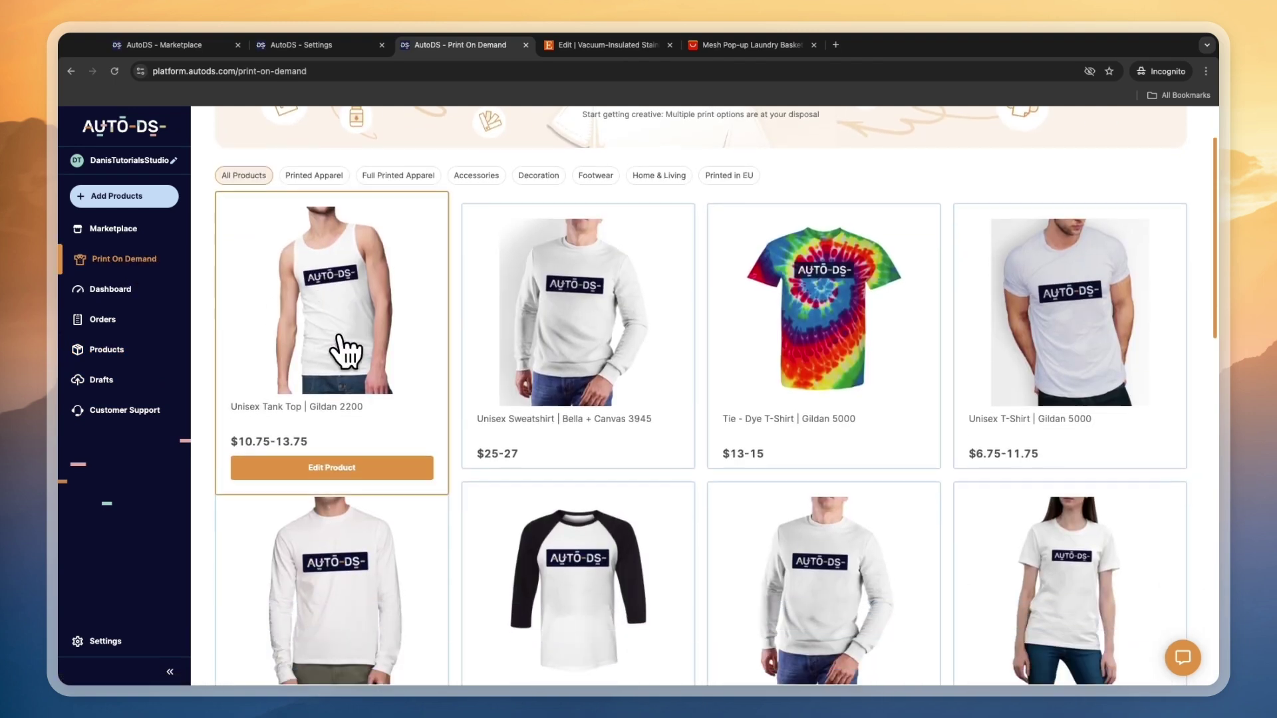
scroll(441, 366, down, 5)
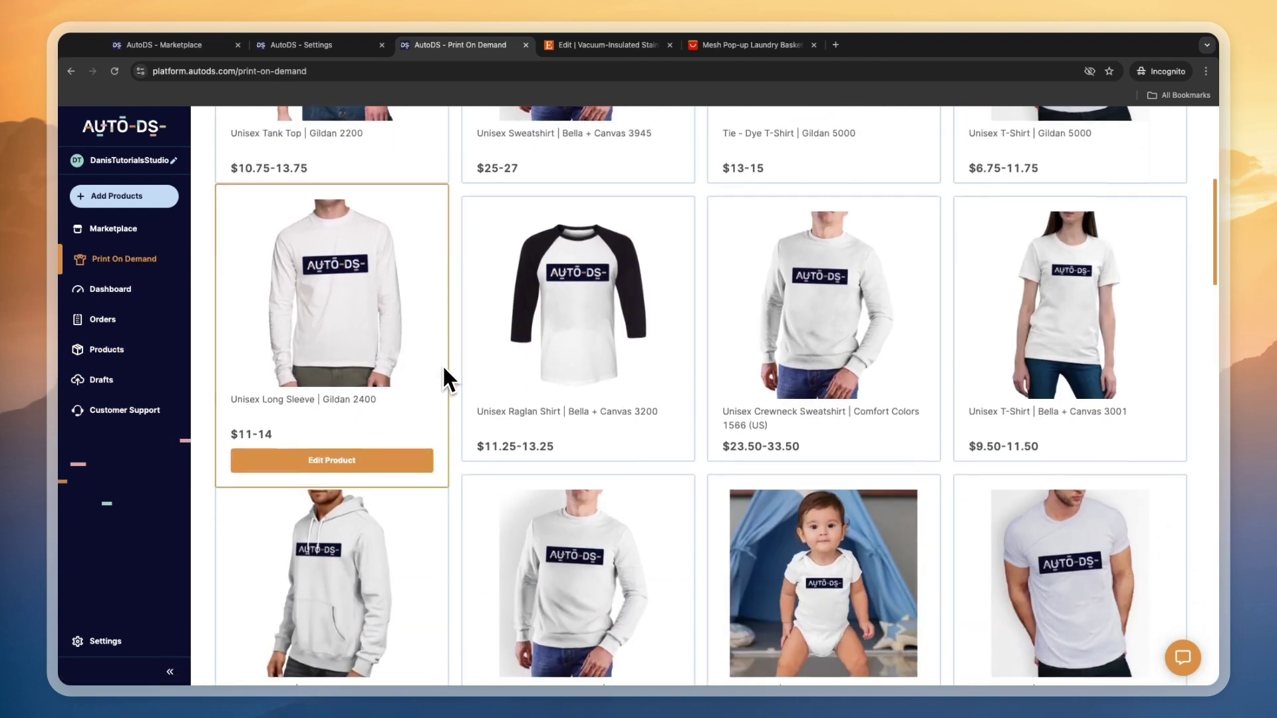
scroll(765, 525, down, 4)
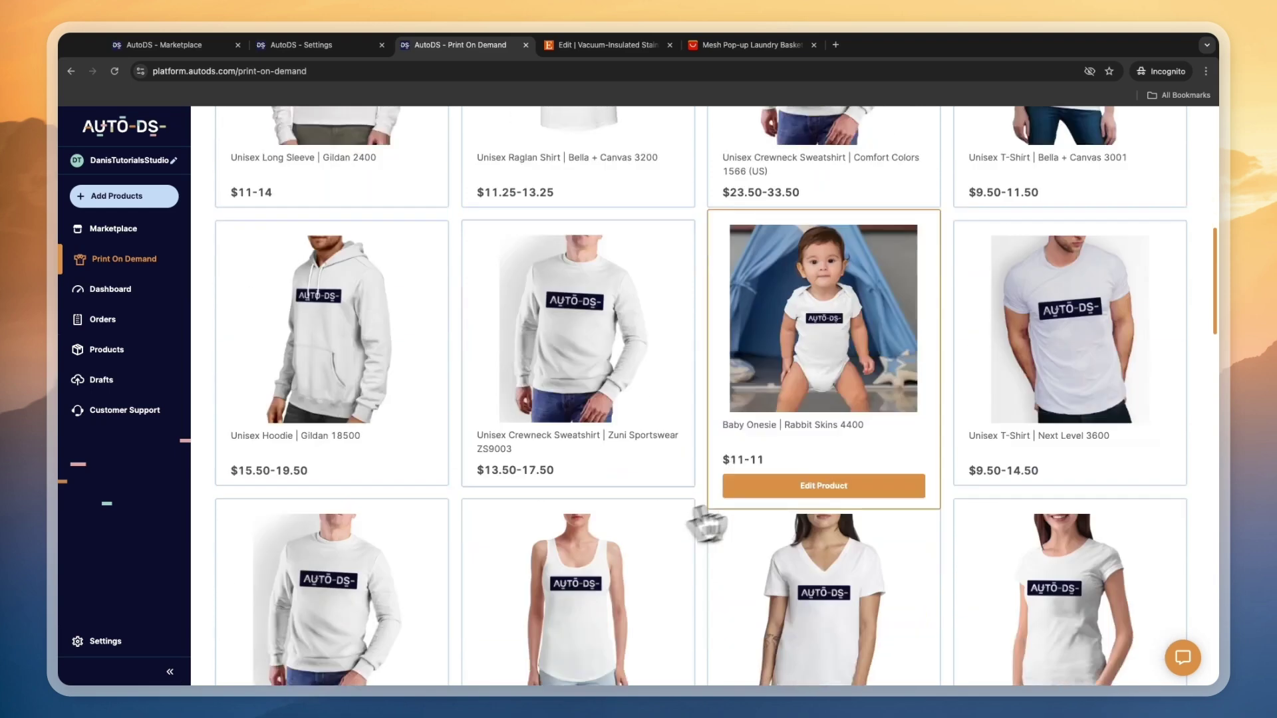
scroll(729, 519, down, 5)
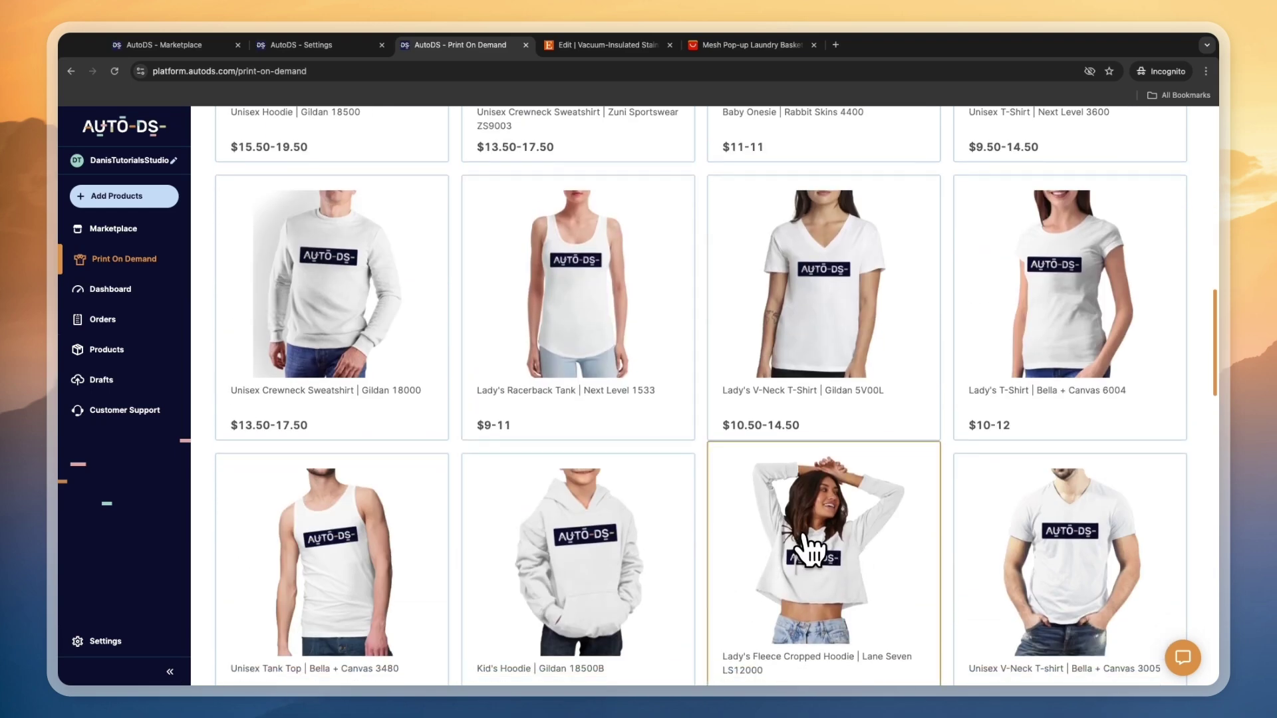
scroll(725, 509, up, 15)
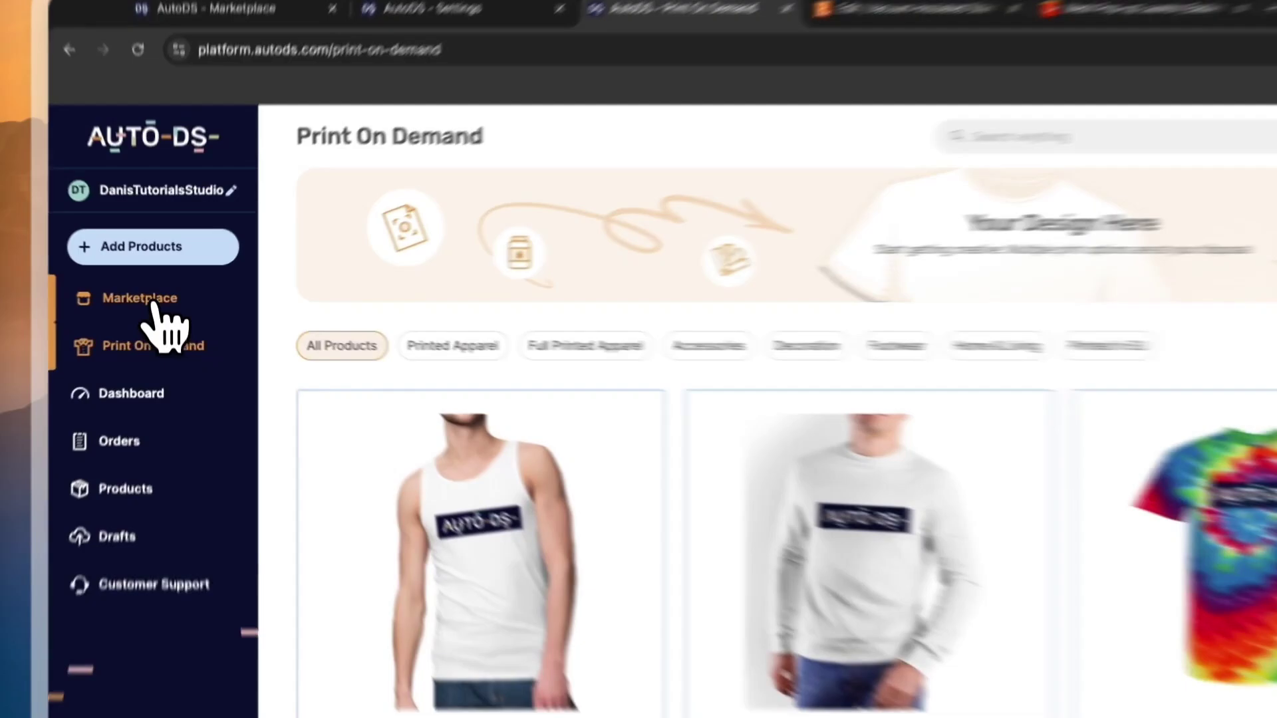
Import the FunInBox Halloween decorations kit from Toys & Hobbies as a draft, then view Drafts
click(113, 228)
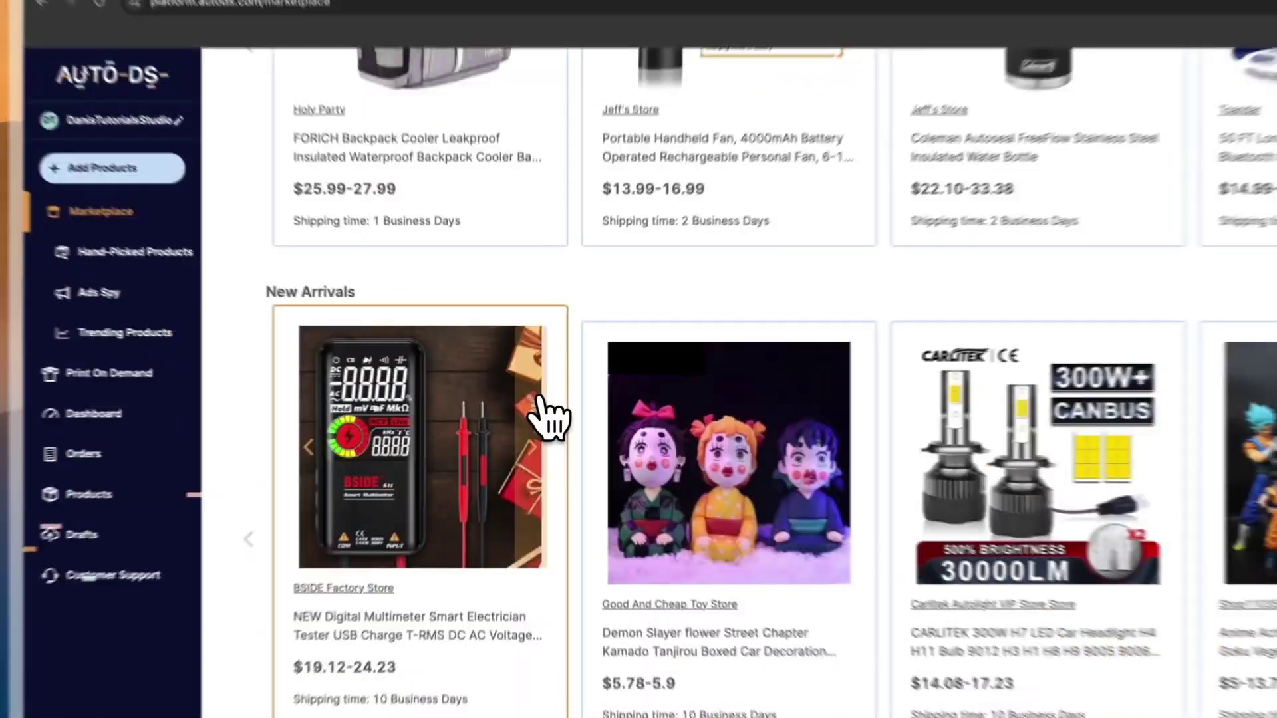
scroll(193, 440, down, 7)
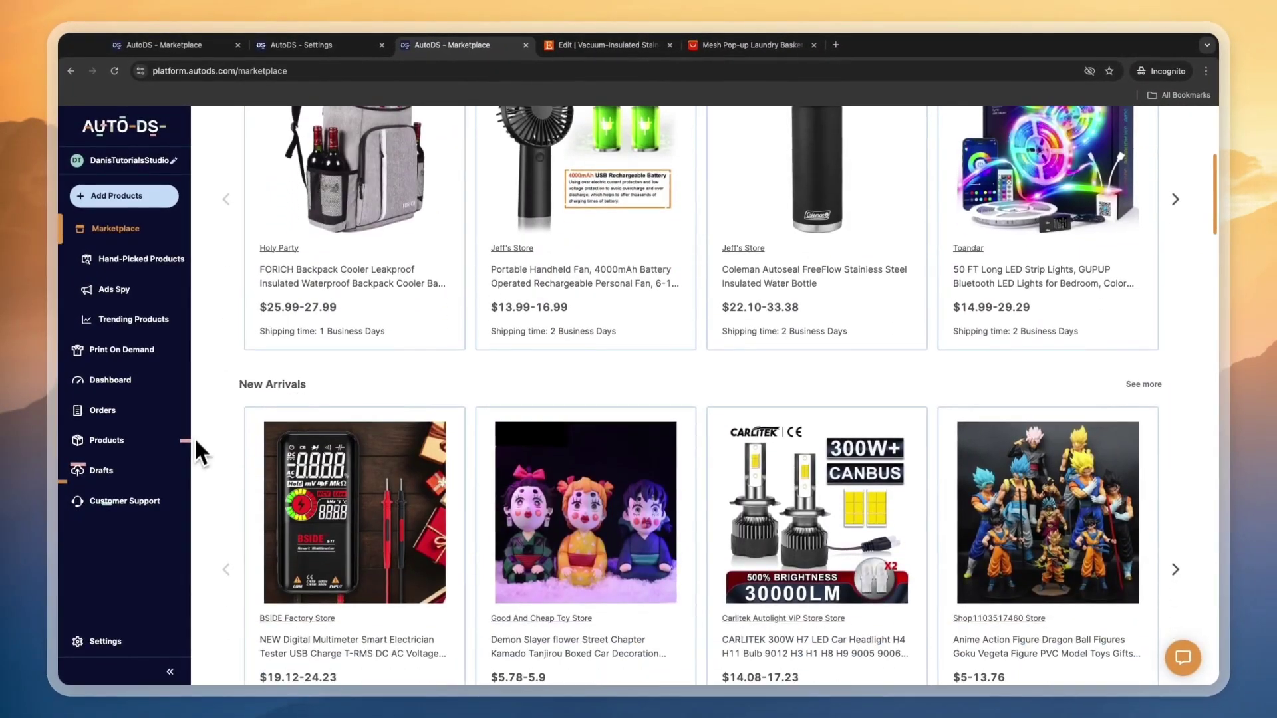
scroll(193, 440, down, 6)
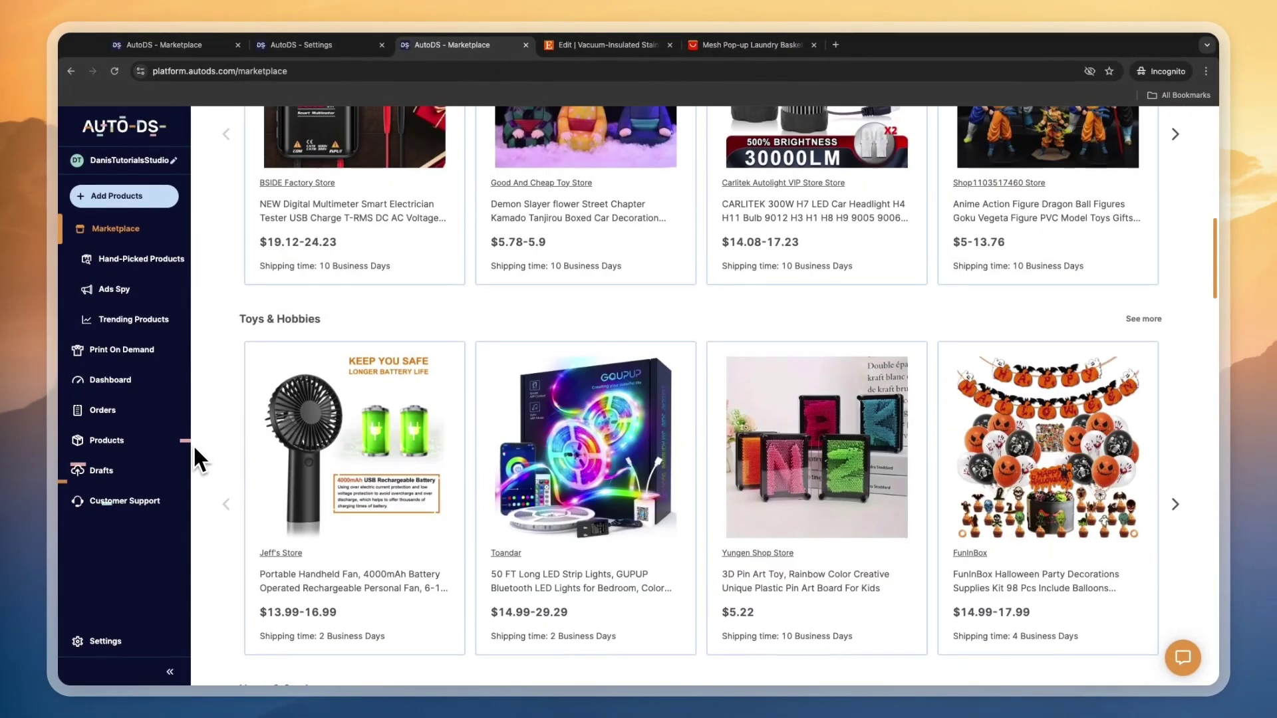
scroll(193, 444, down, 2)
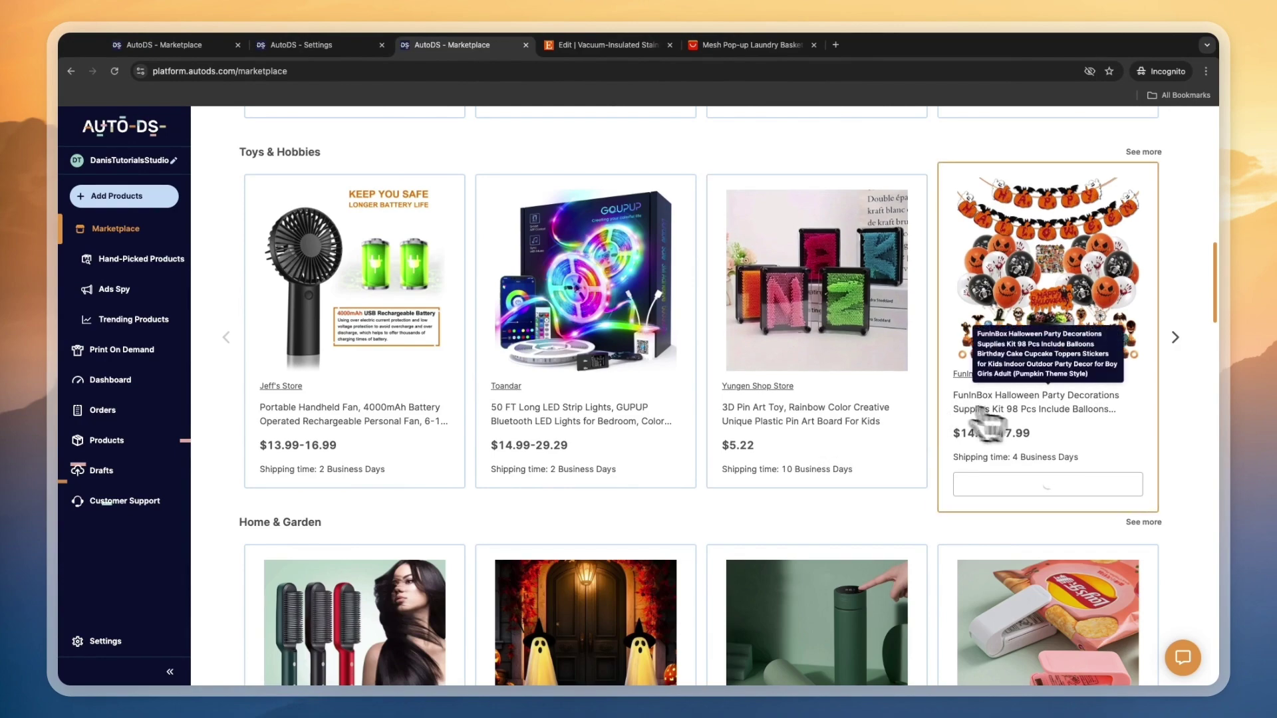
mouse_move(1033, 419)
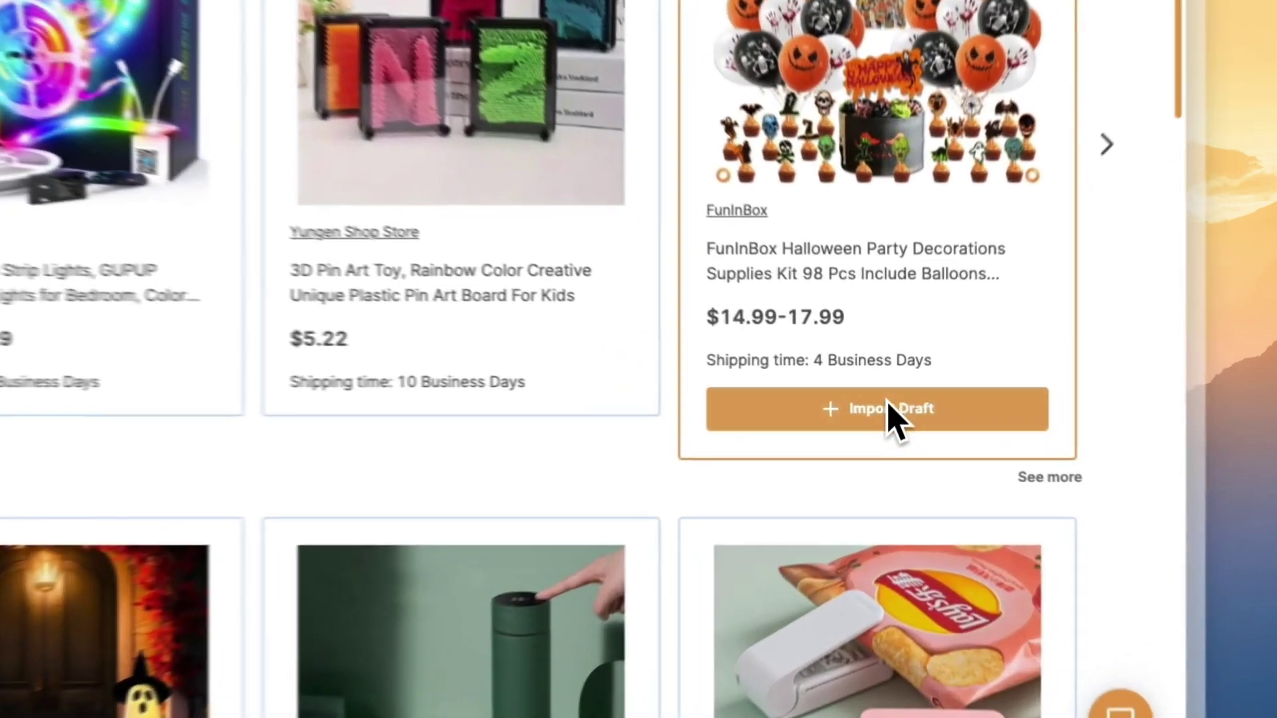
click(1046, 480)
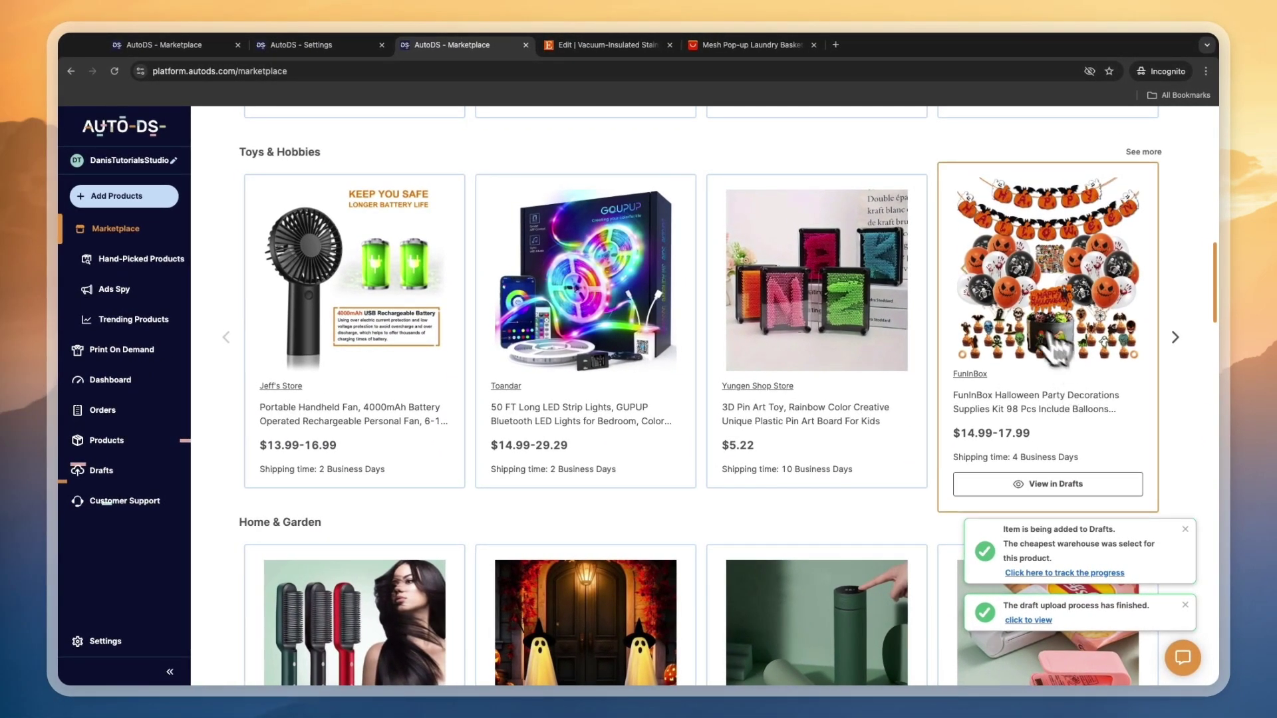
click(90, 471)
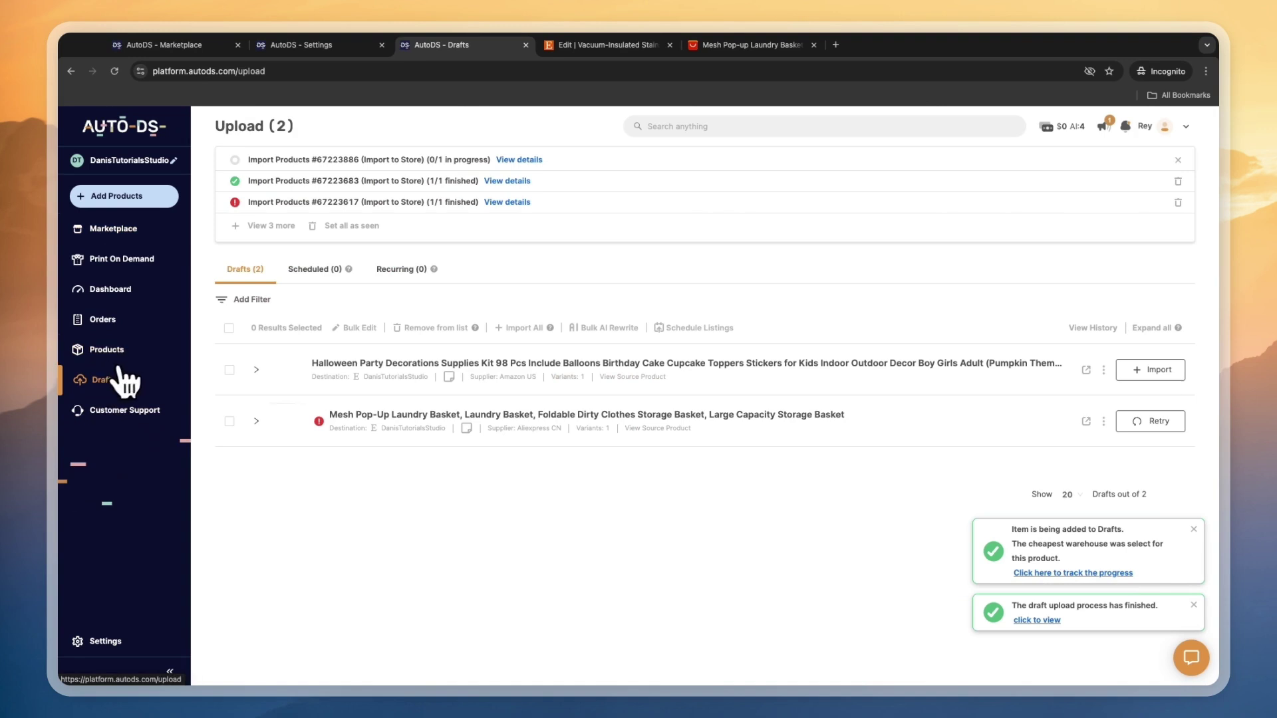
Import the Halloween Party Decorations draft and confirm Products now lists 3 items
click(1137, 371)
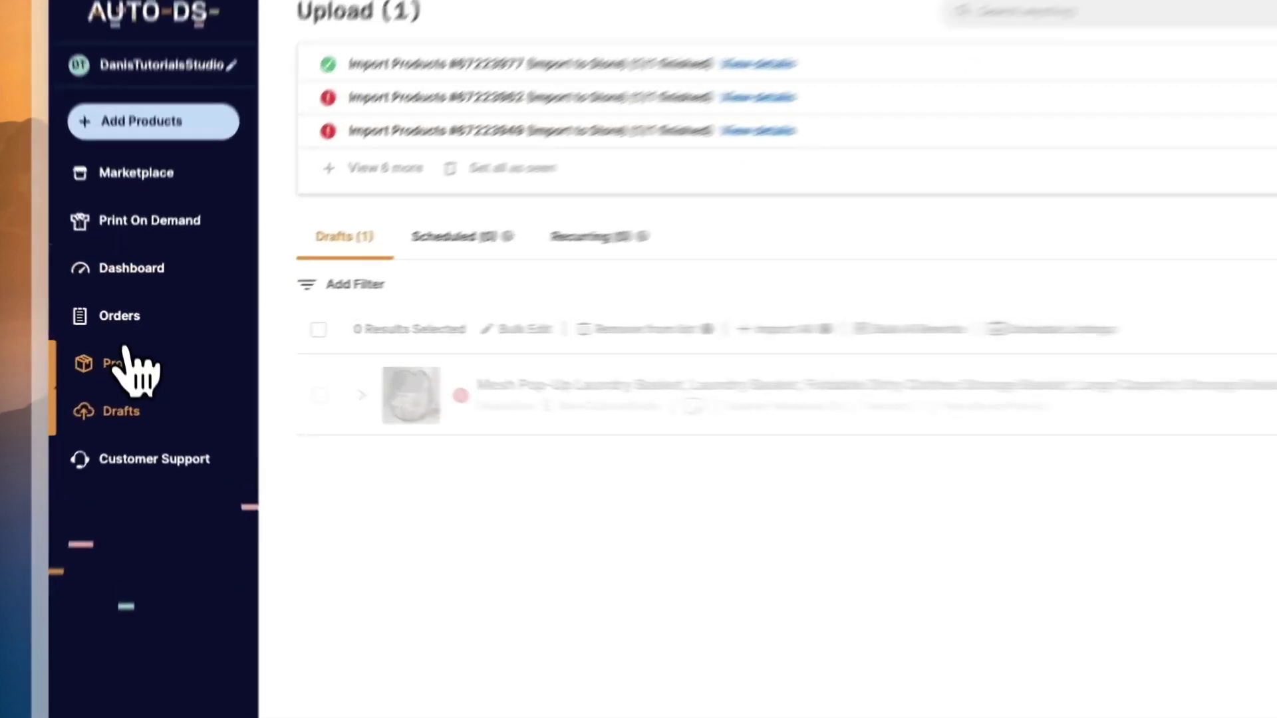
click(106, 349)
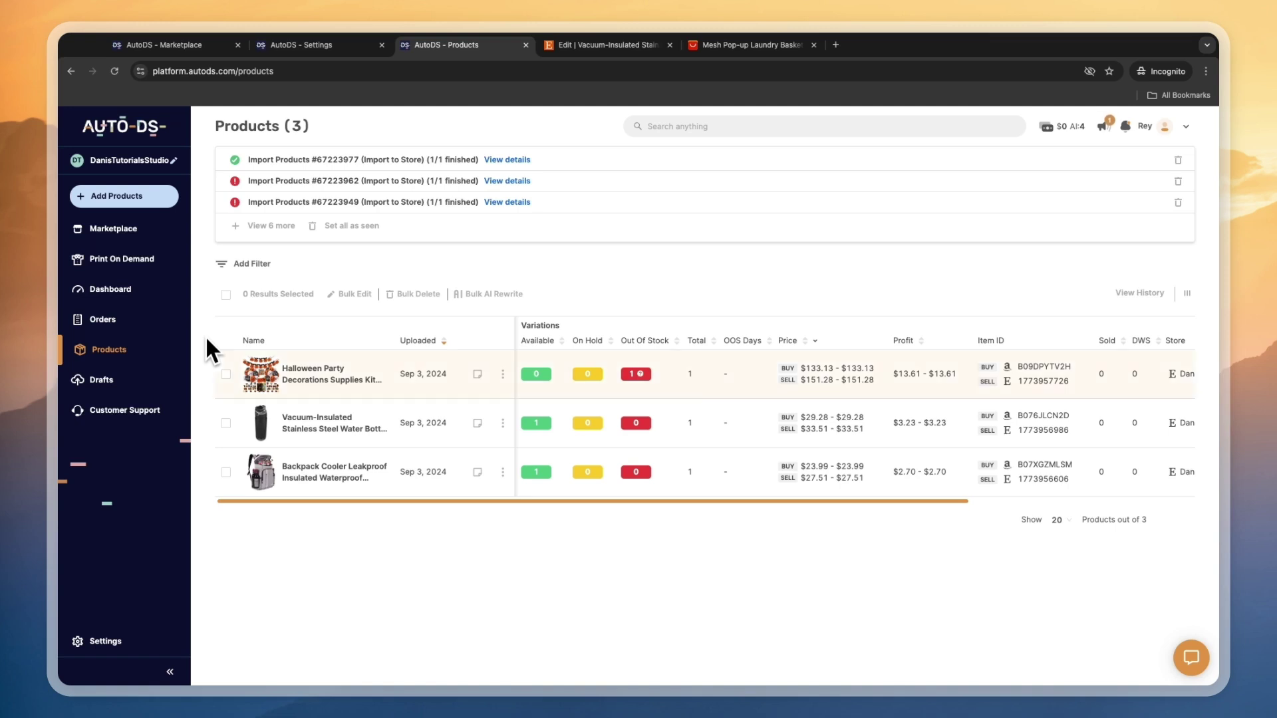
View the empty Customer Support inbox and its live chat options, then go back to Marketplace
click(123, 410)
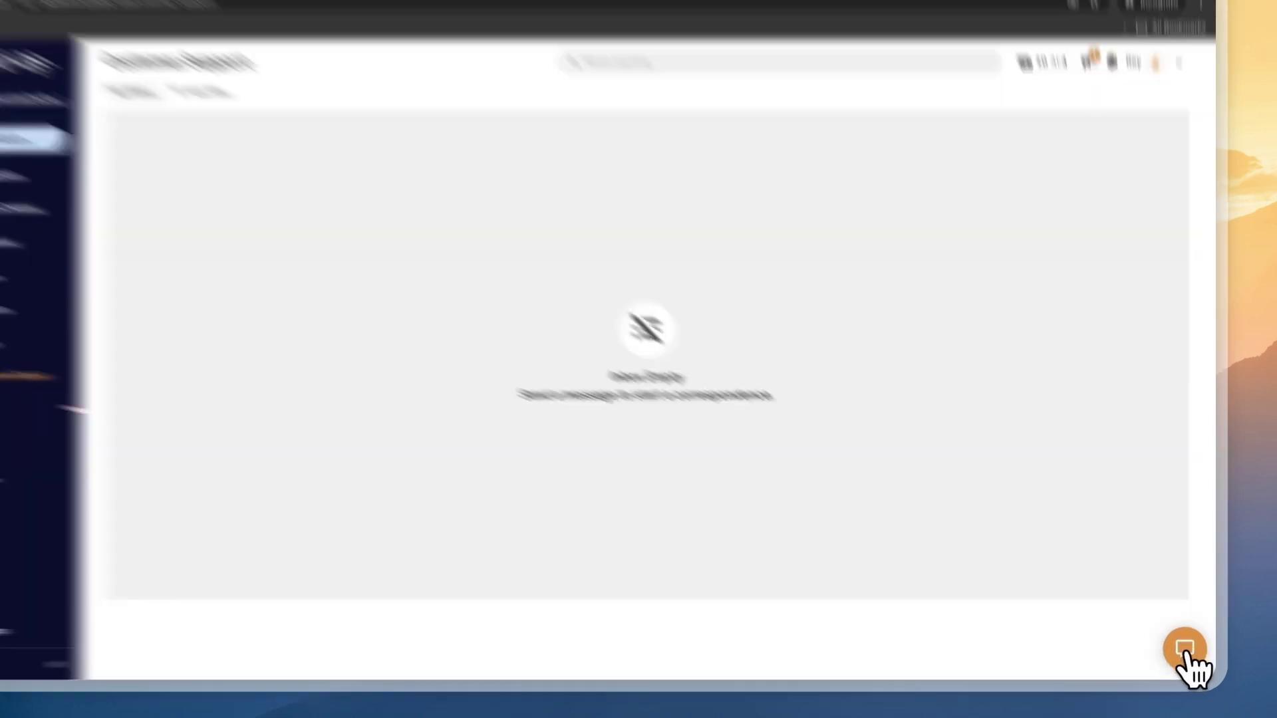
click(1191, 657)
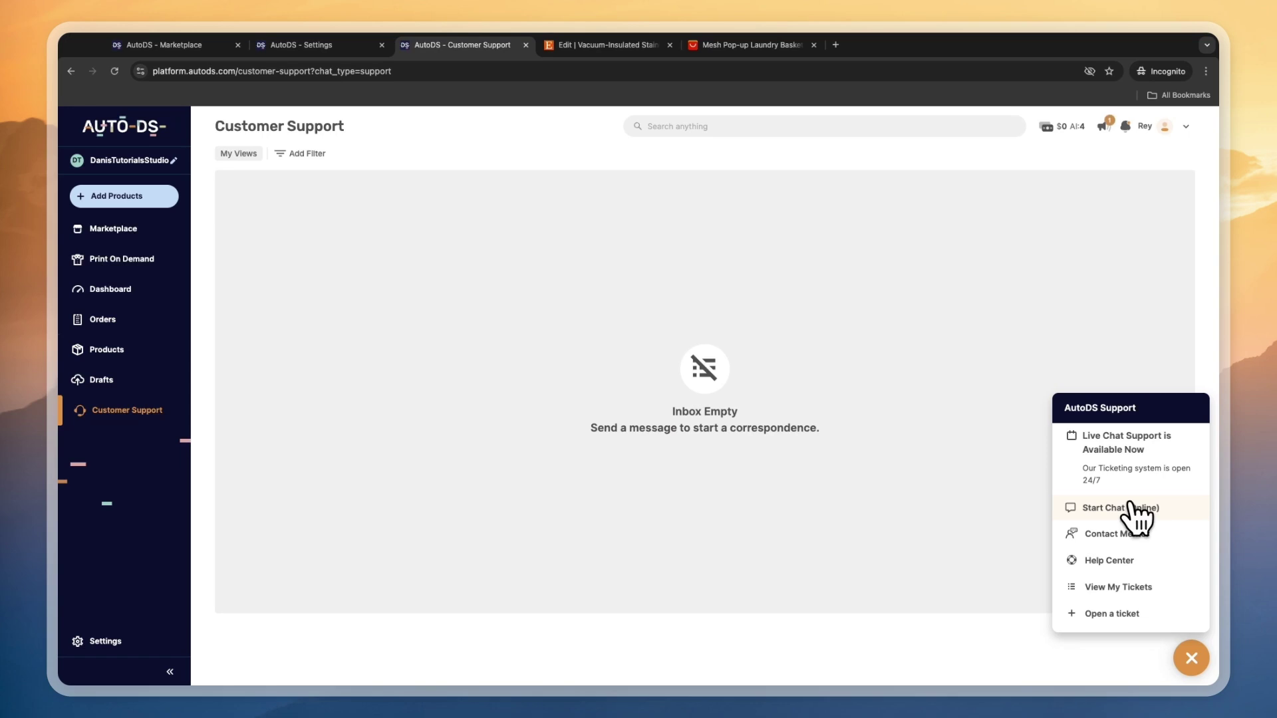
click(1191, 659)
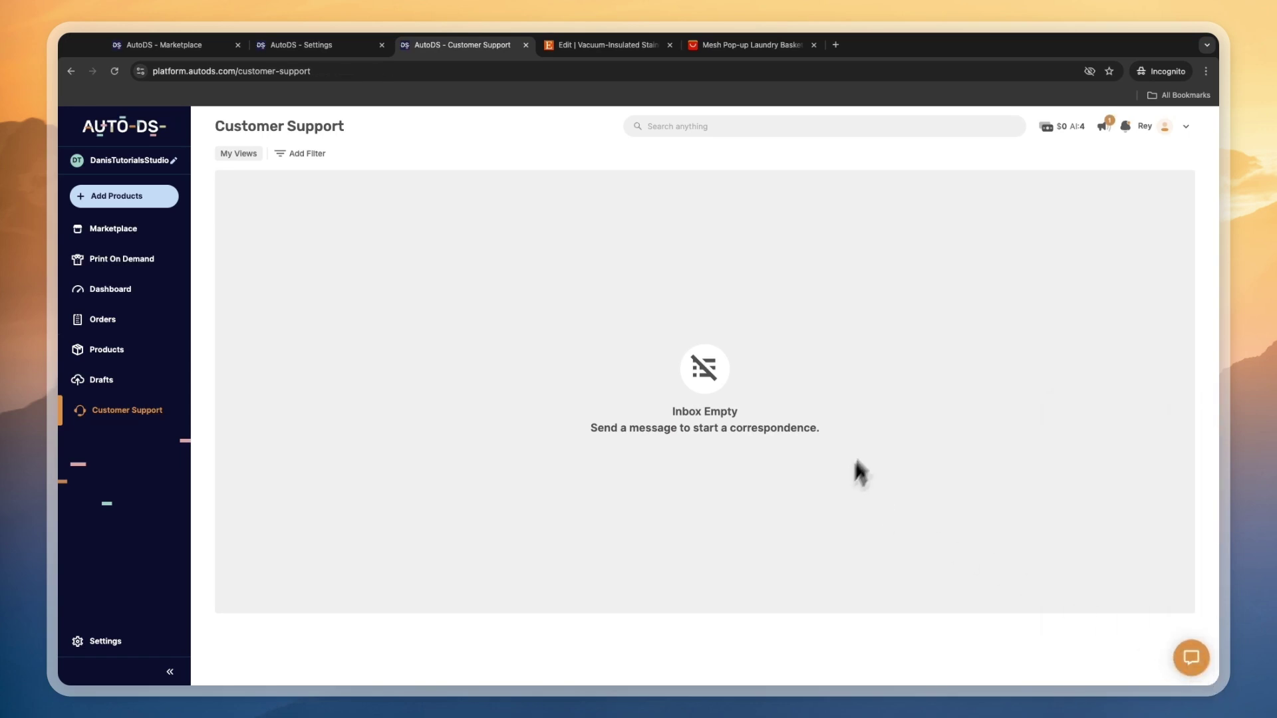
click(108, 231)
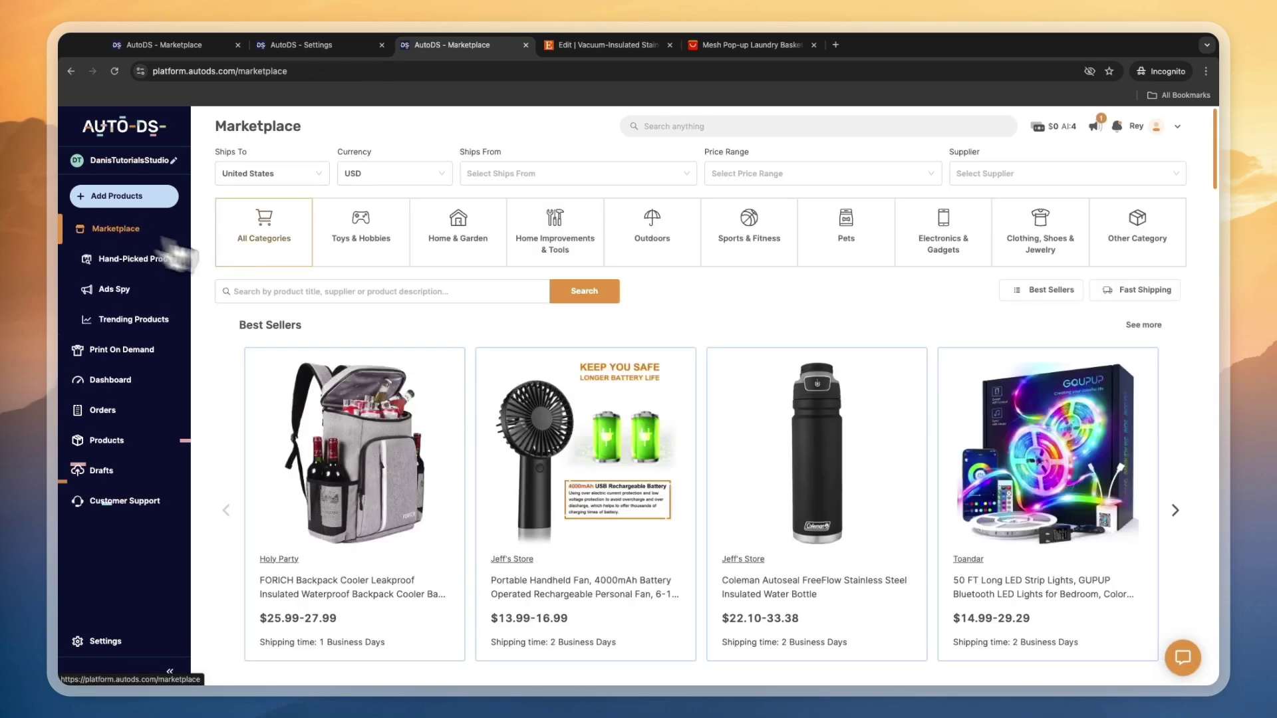